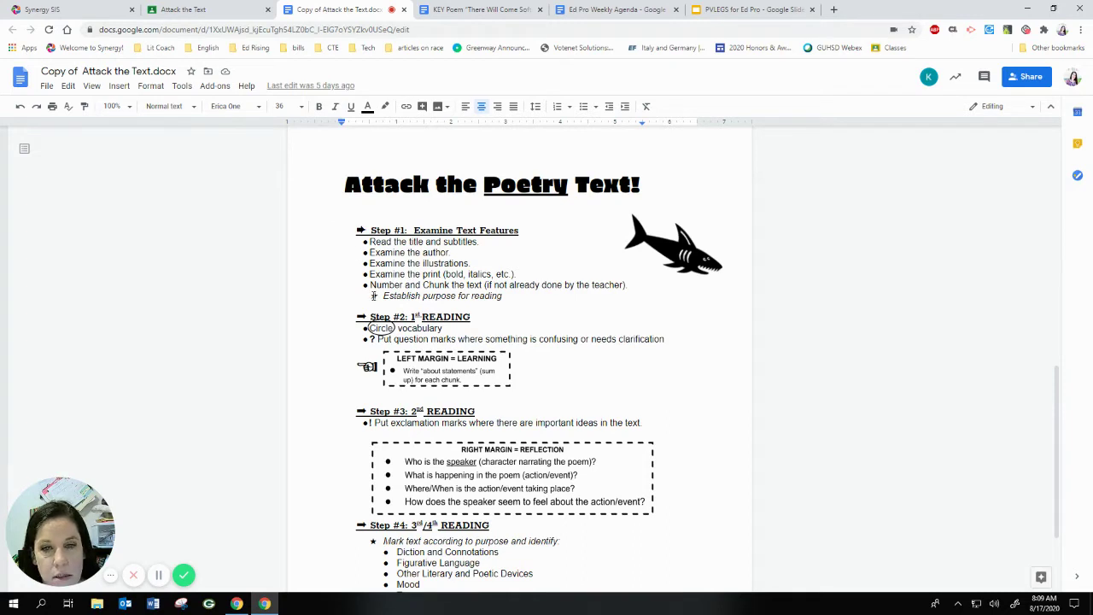
Review the four reading steps in the Attack the Poetry Text handout.
scroll(373, 296, down, 1)
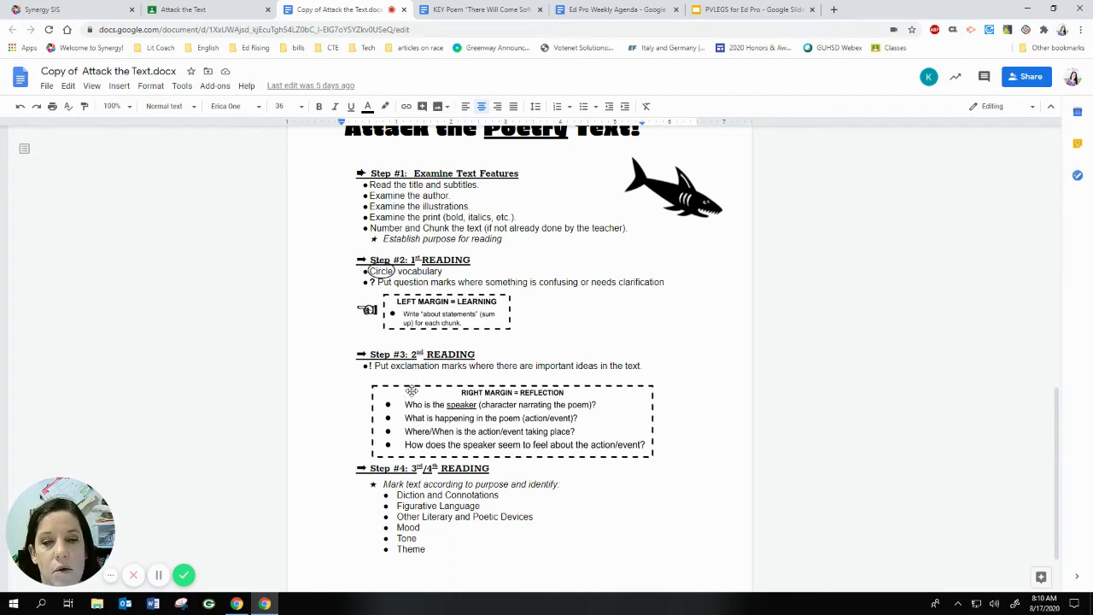
scroll(405, 397, down, 2)
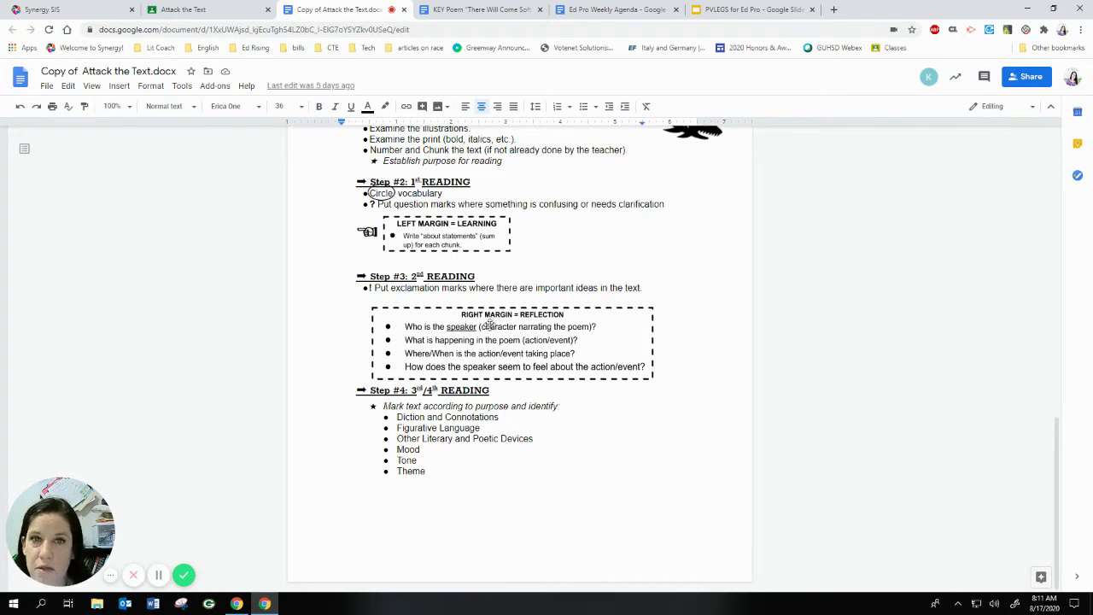
scroll(483, 346, up, 3)
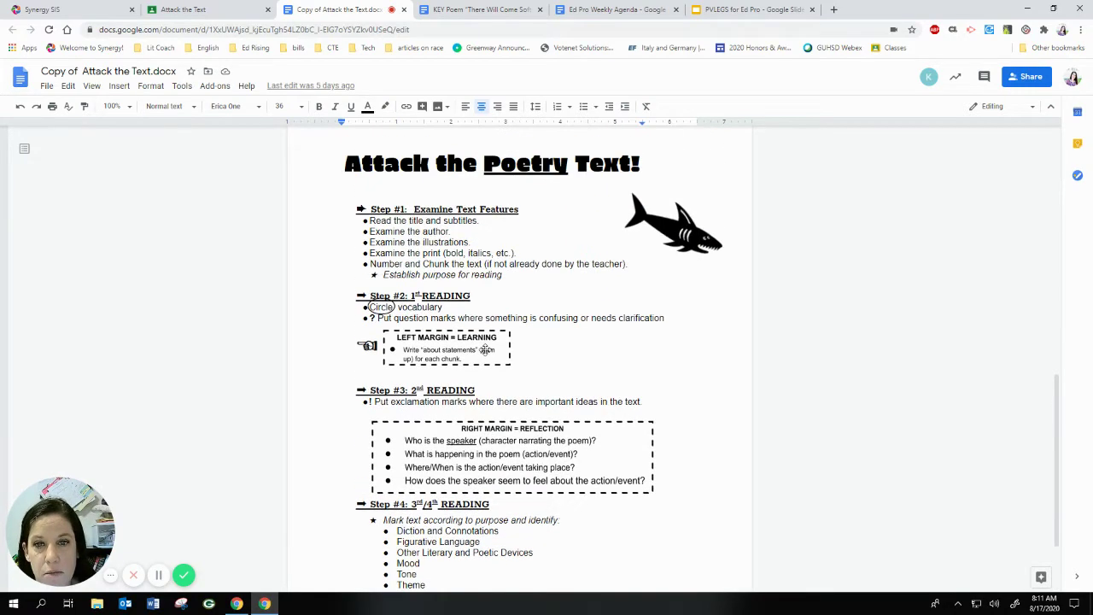
Switch to the KEY Poem "There Will Come Soft Rains" document and highlight the word "swallows" in yellow.
click(455, 10)
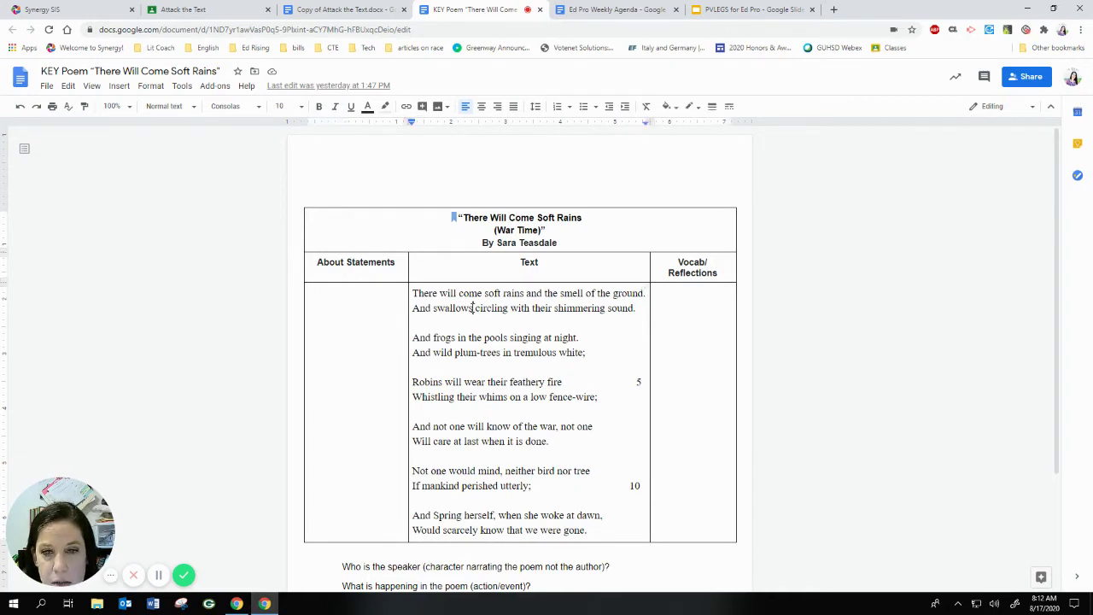
drag(473, 308, 433, 307)
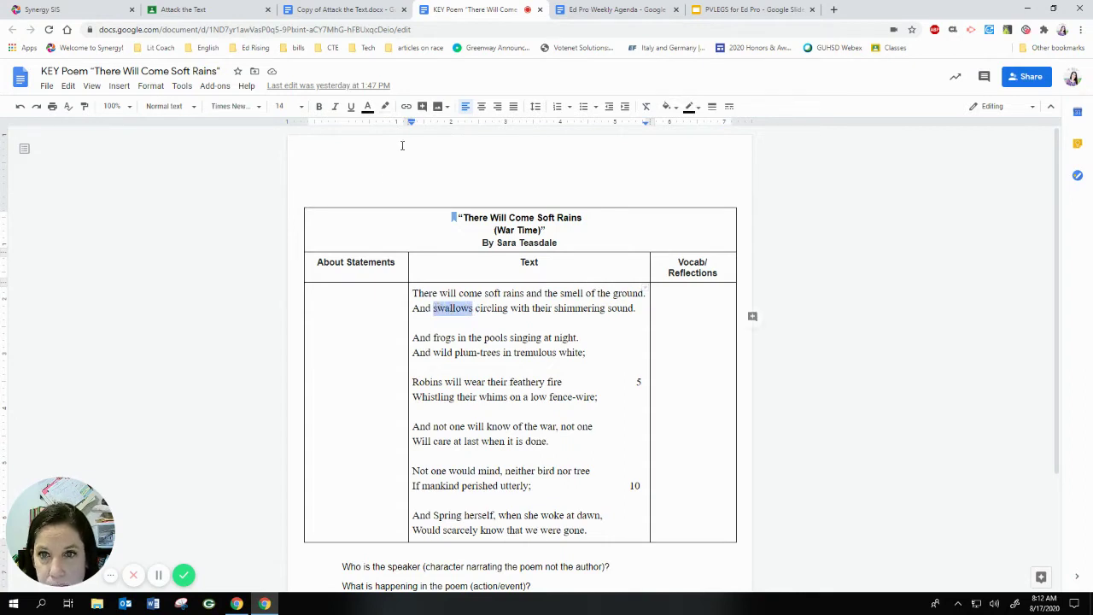
click(385, 106)
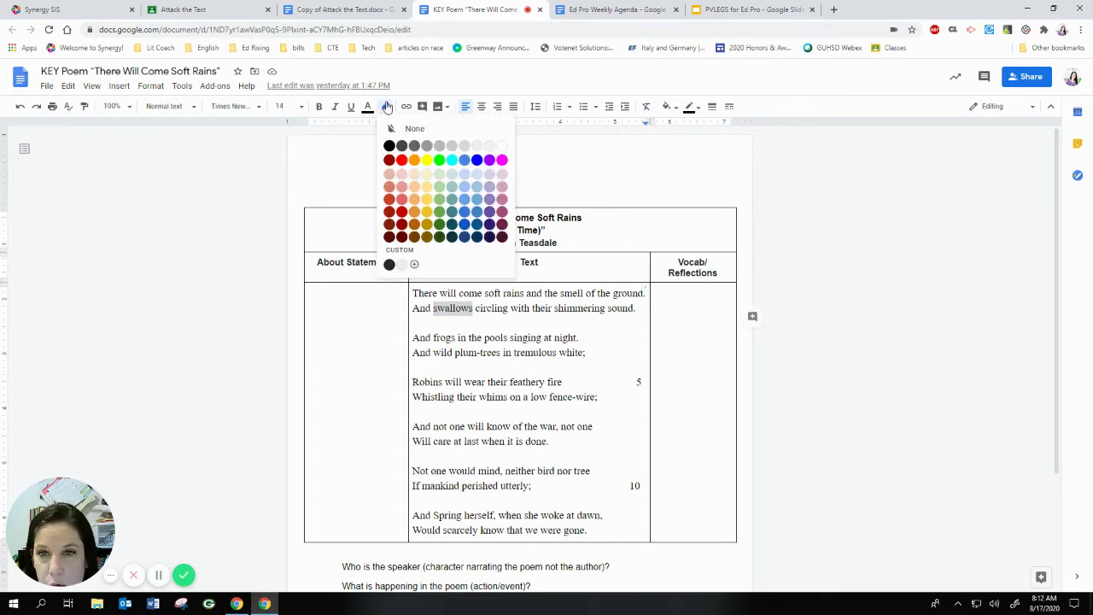
click(439, 173)
Enter the vocabulary note "swallows-bird" in the Vocab/Reflections column beside the poem's opening lines.
click(666, 292)
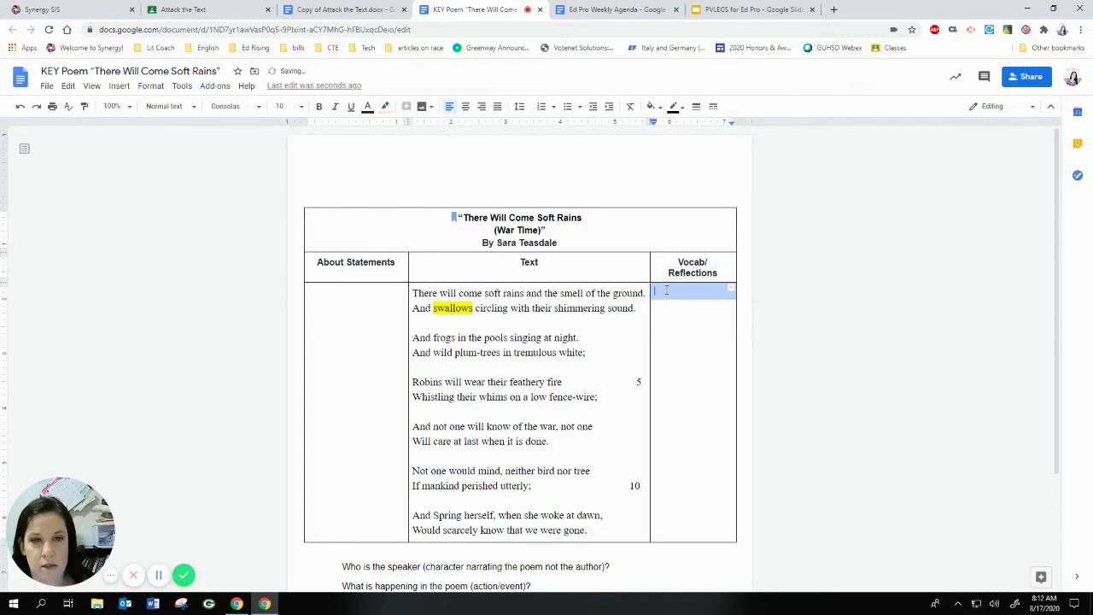
text(swal)
key(BackSpace)
key(BackSpace)
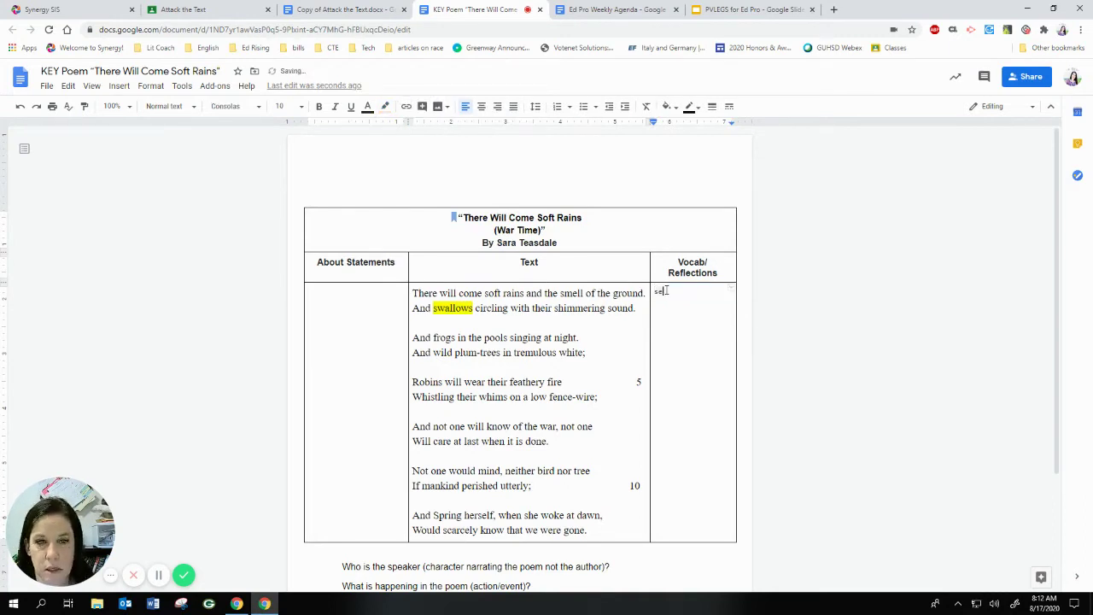
key(BackSpace)
text(wallows)
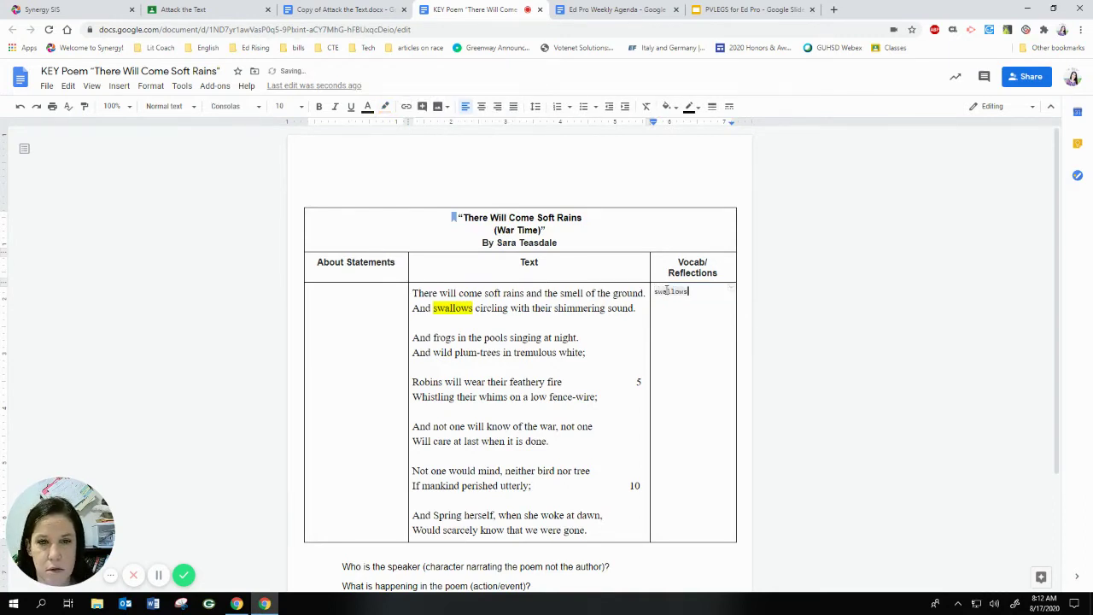
text(-bird)
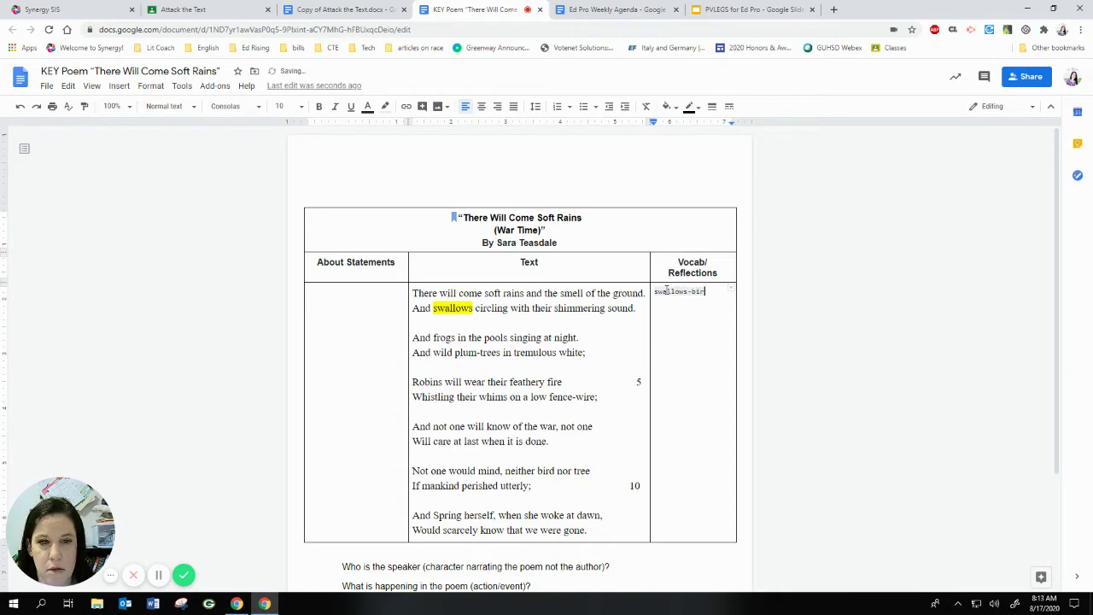
Remove the highlight color from the "swallows-bird" note in the Vocab/Reflections column.
key(shift+Left)
key(shift+Left)
key(shift+Left)
key(shift+Left)
key(shift+Left)
key(shift+Left)
key(shift+Left)
key(shift+Left)
key(shift+Left)
key(shift+Left)
key(shift+Left)
key(shift+Left)
key(shift+Left)
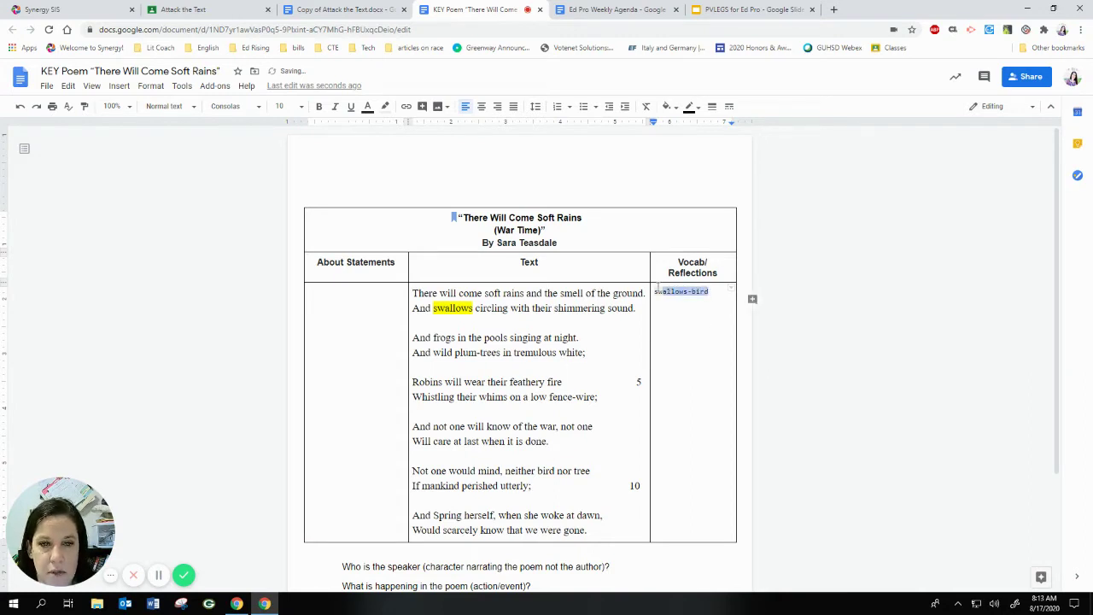
click(386, 106)
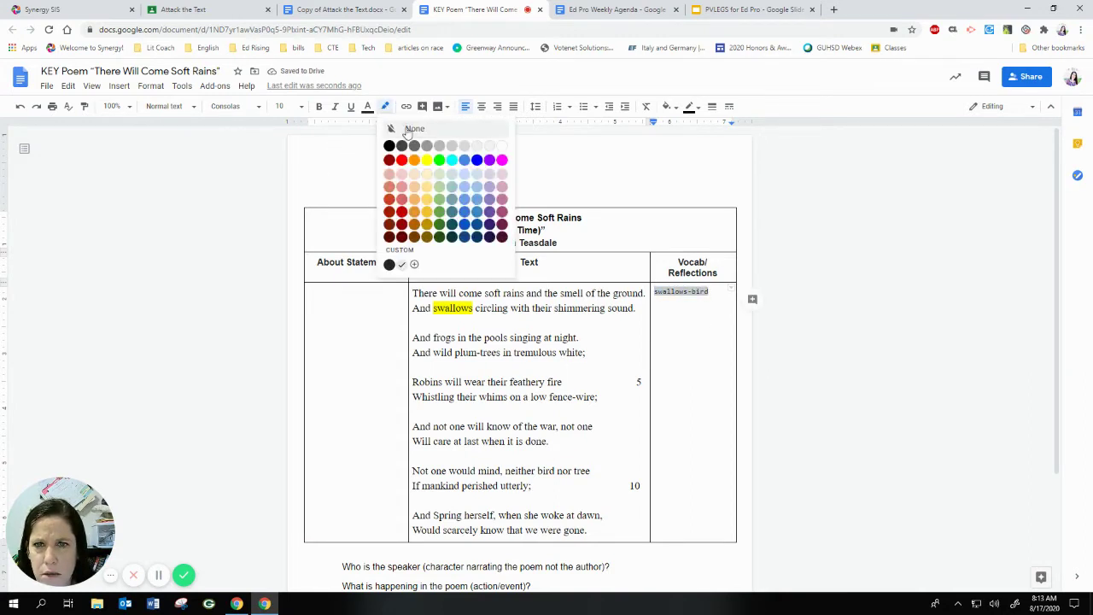
click(401, 128)
click(690, 363)
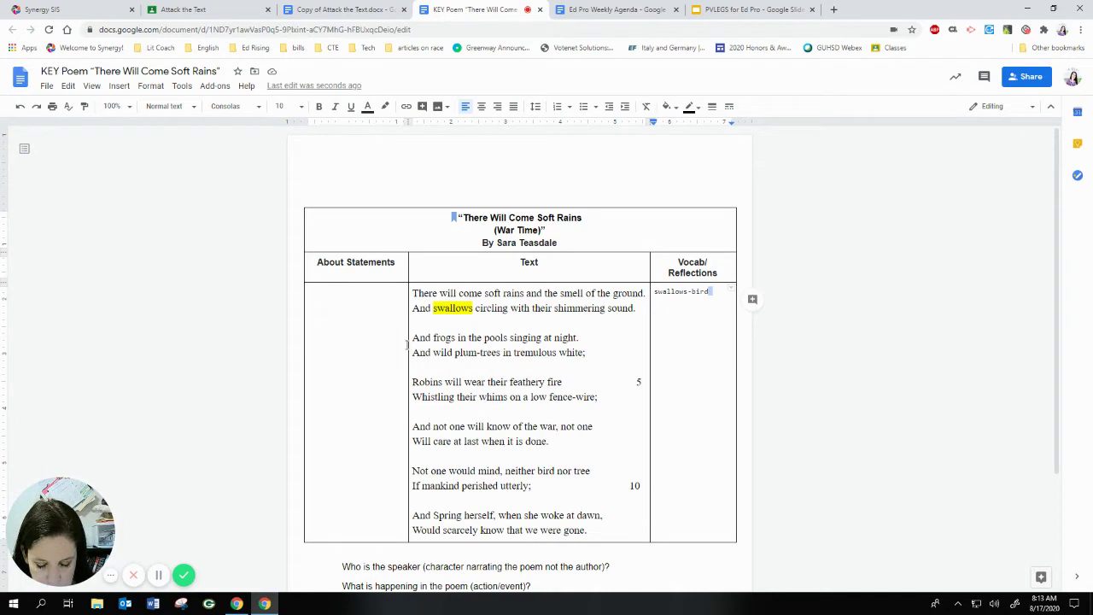
Highlight the word "tremulous" in the poem's second stanza in yellow.
click(556, 351)
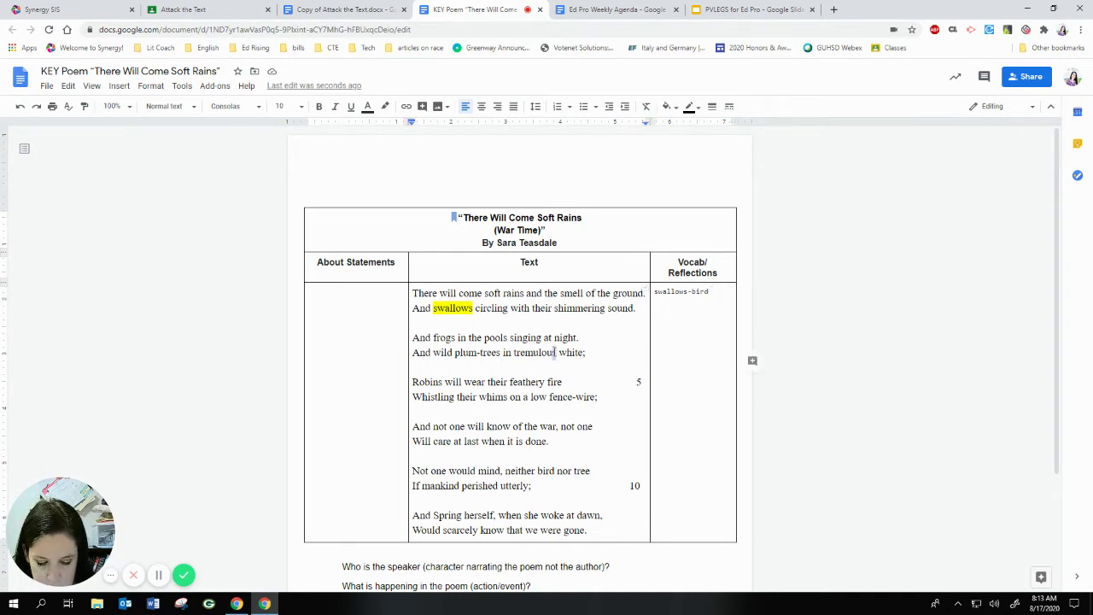
drag(552, 352, 521, 357)
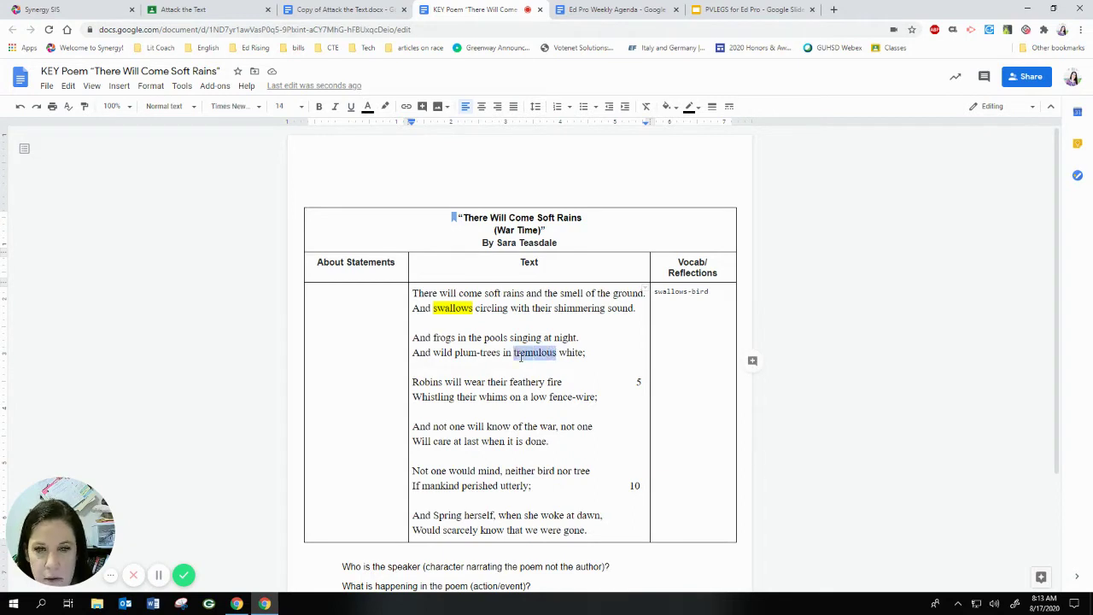
click(384, 107)
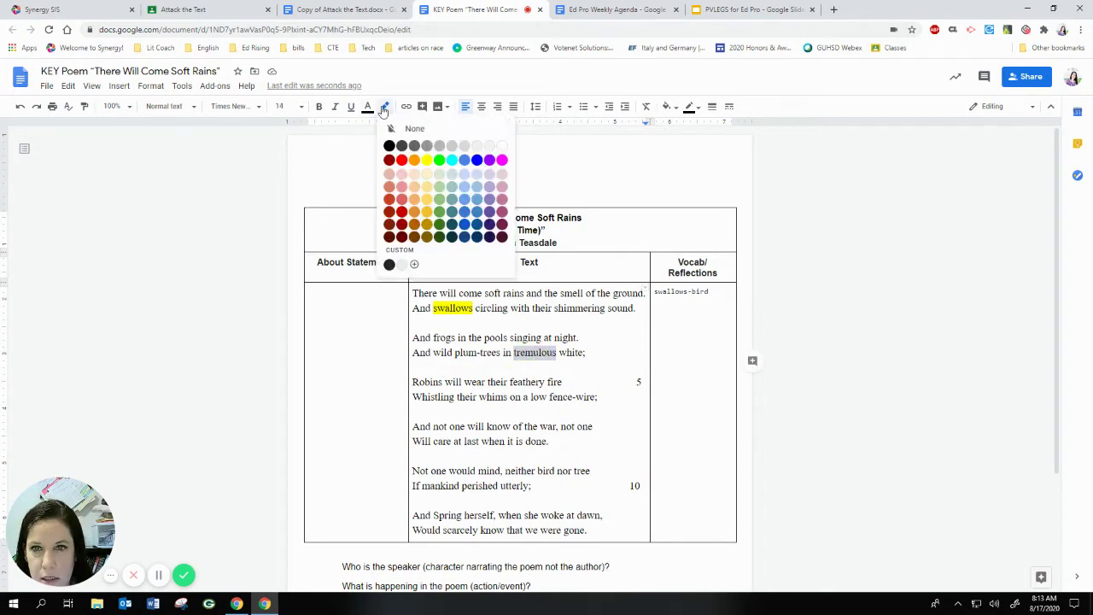
click(426, 160)
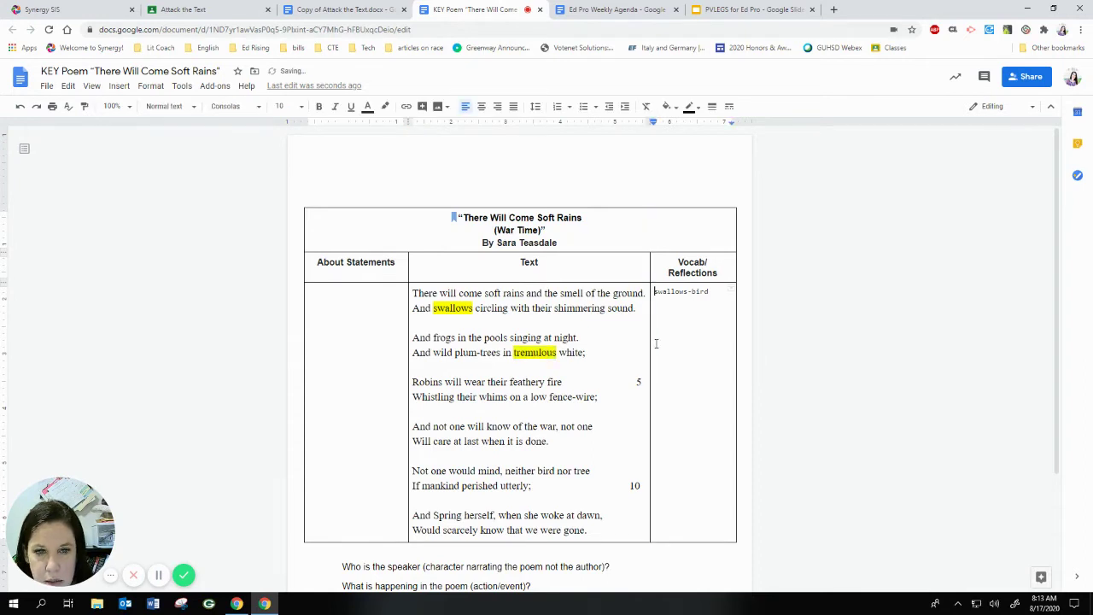
Add the note "tremulous-shaking slightly" to the Vocab/Reflections column, spaced down to sit beside the highlighted word's line.
click(714, 293)
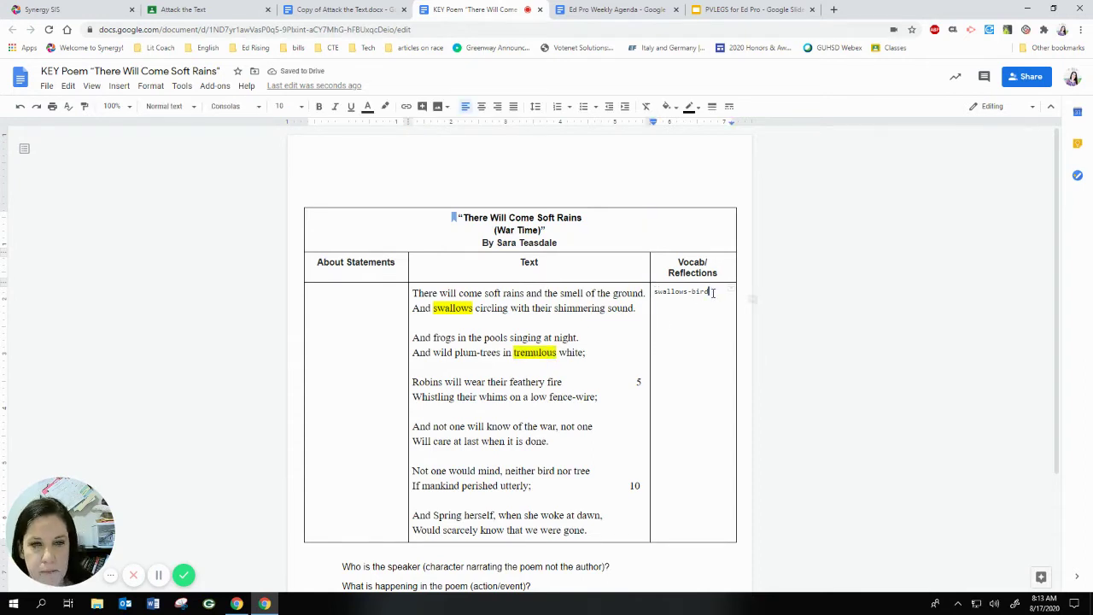
key(Return)
key(Return)
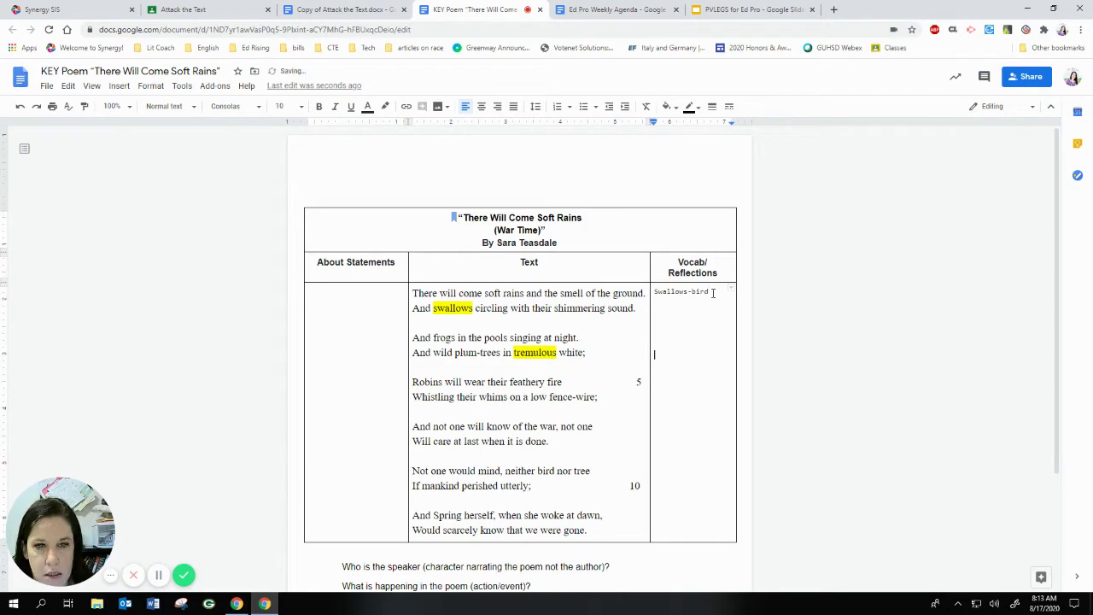
text(tremu)
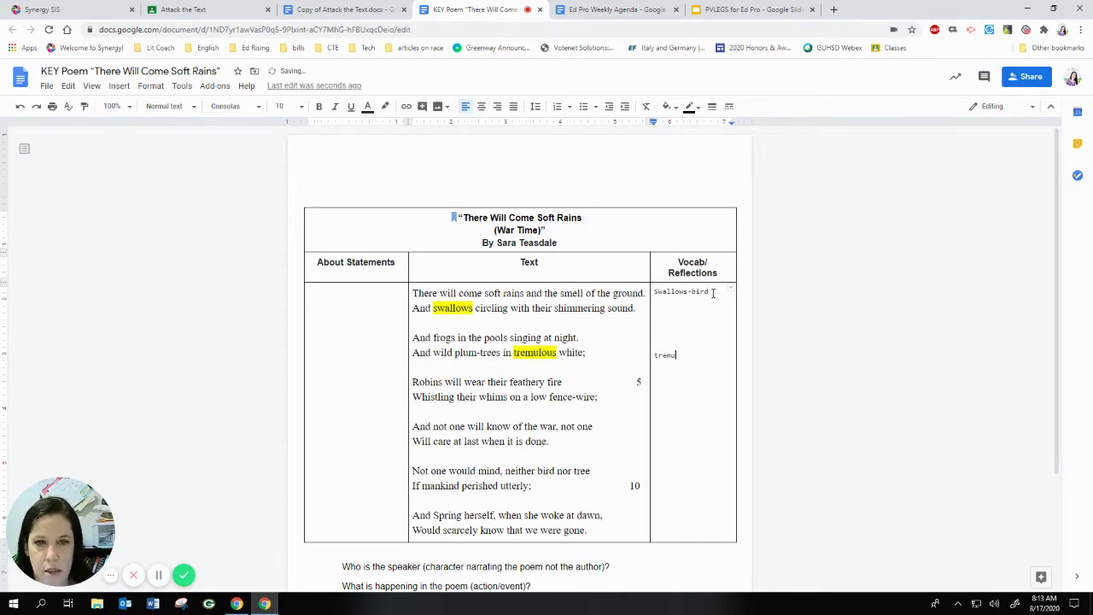
text(lous)
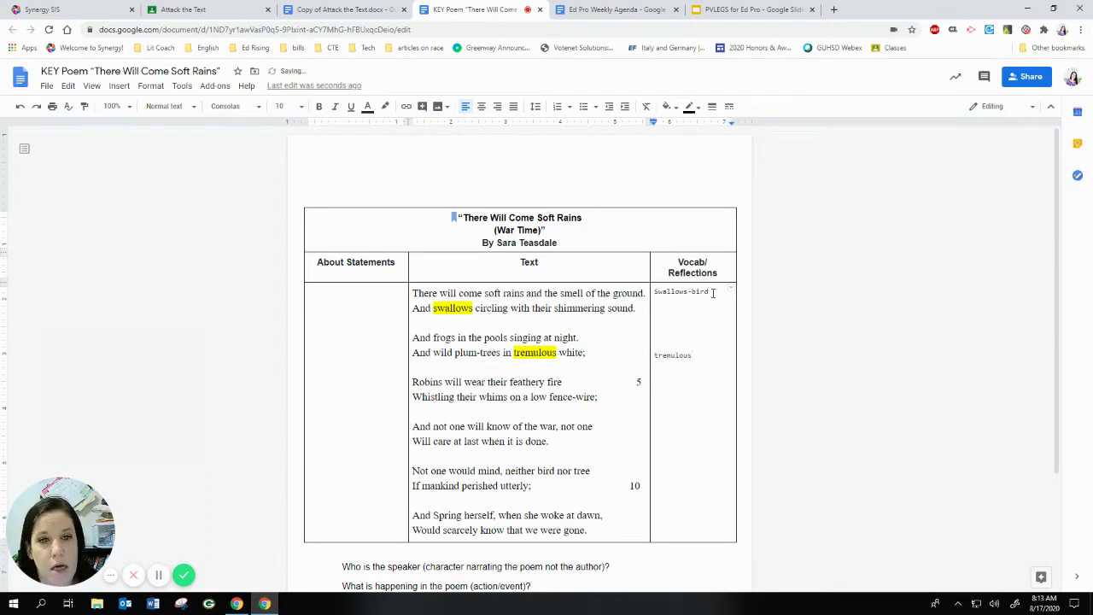
text(-)
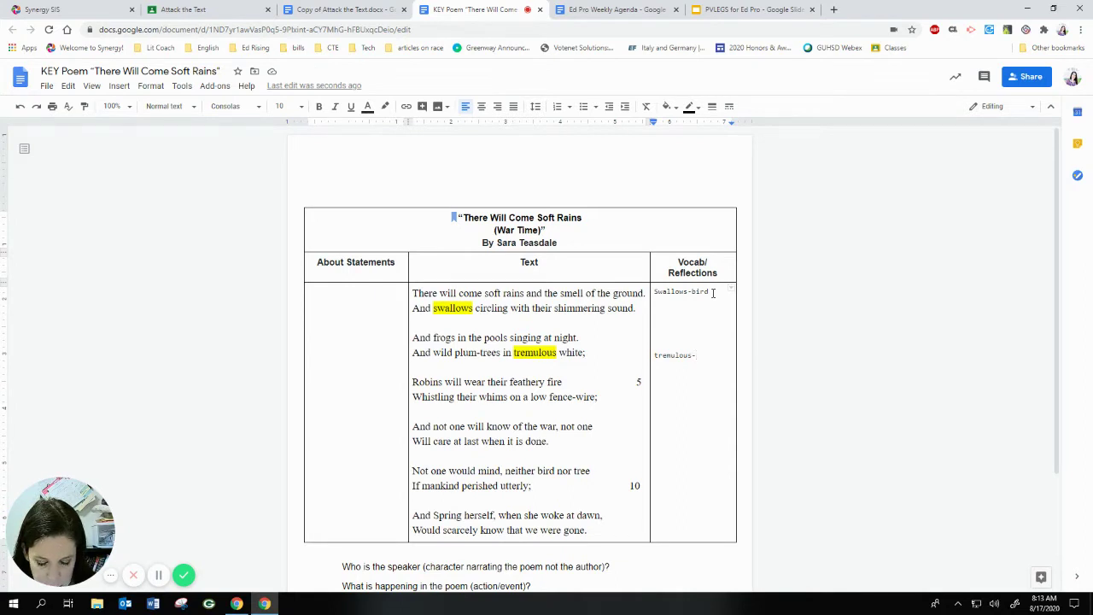
text(shak)
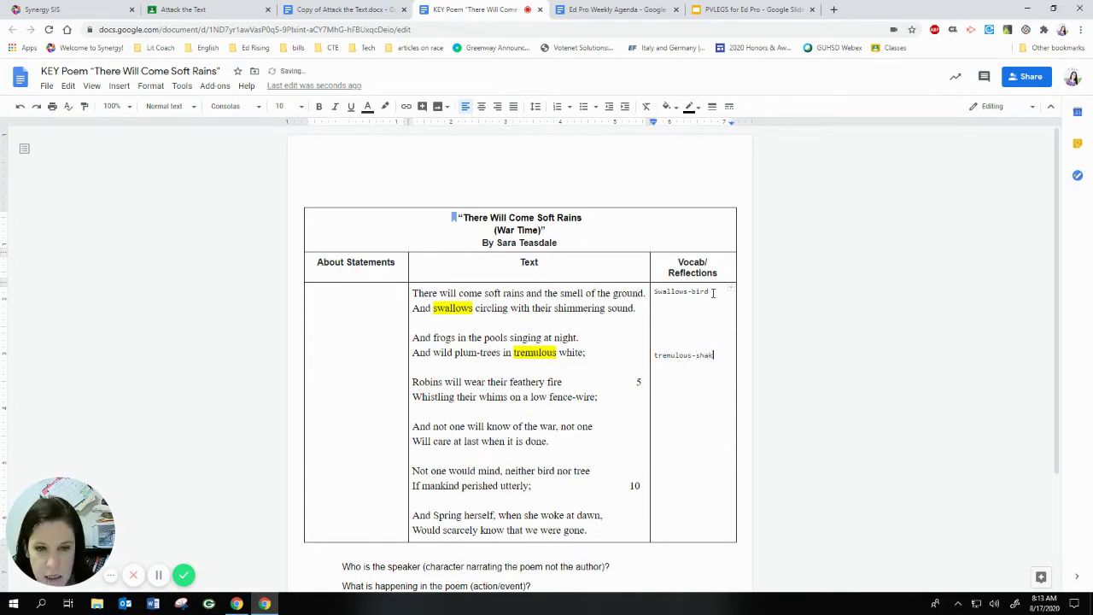
text(ing slightly)
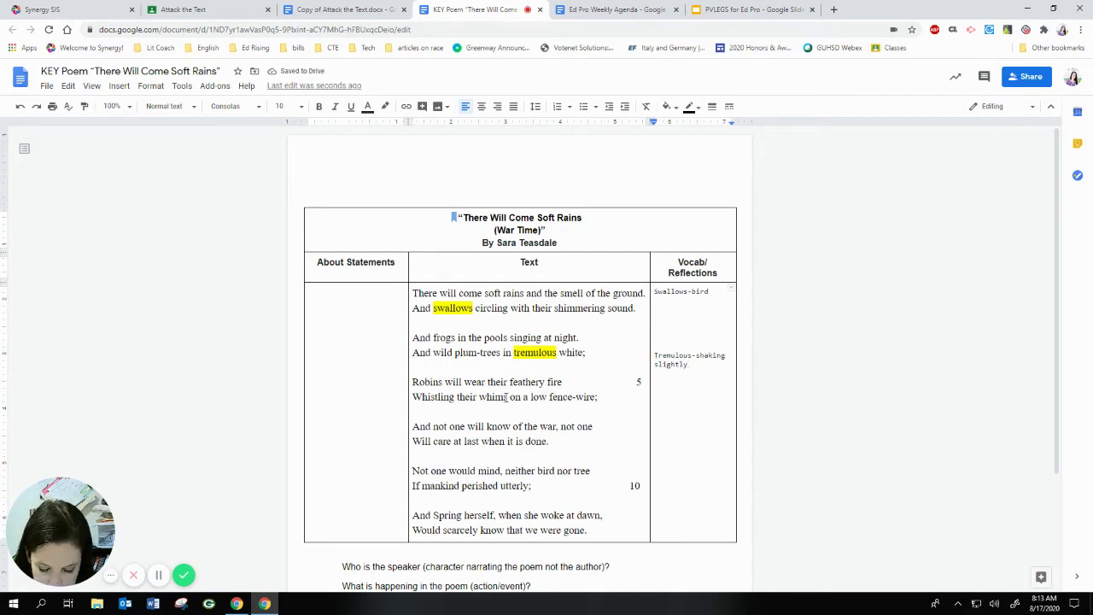
Highlight the word "whims" in the poem's third stanza in yellow.
drag(506, 397, 478, 397)
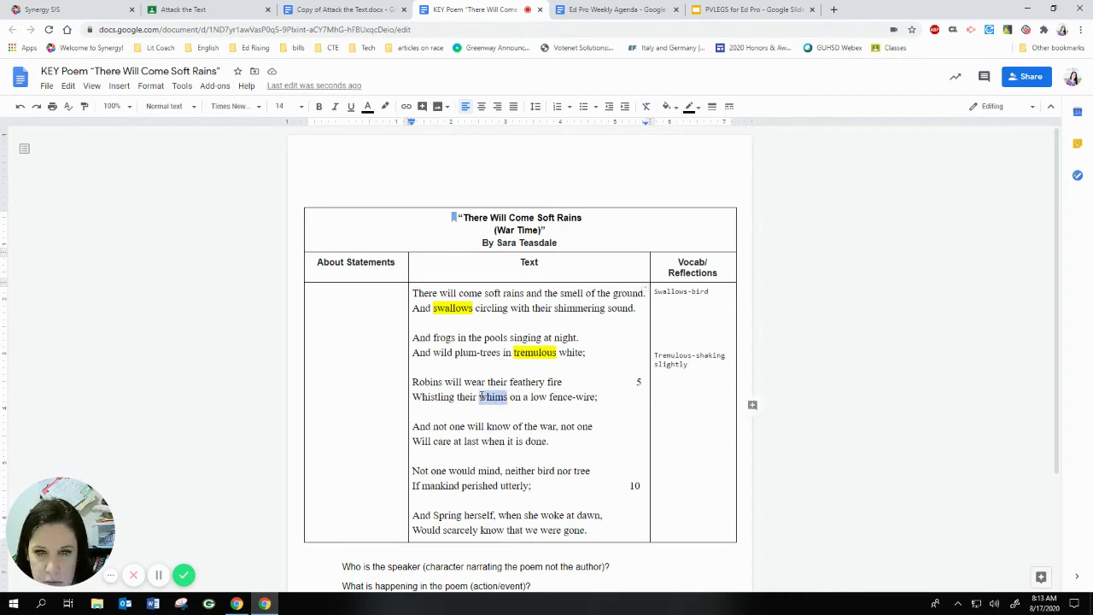
click(385, 106)
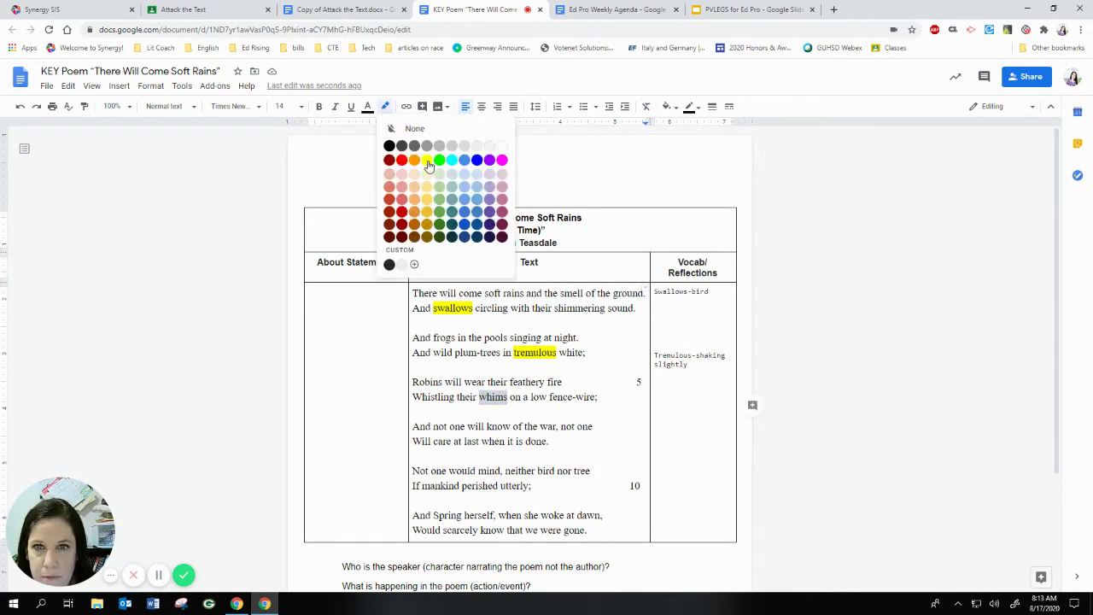
click(427, 160)
Add the note "whims-sudden desire" to the Vocab/Reflections column beside the third stanza.
click(691, 370)
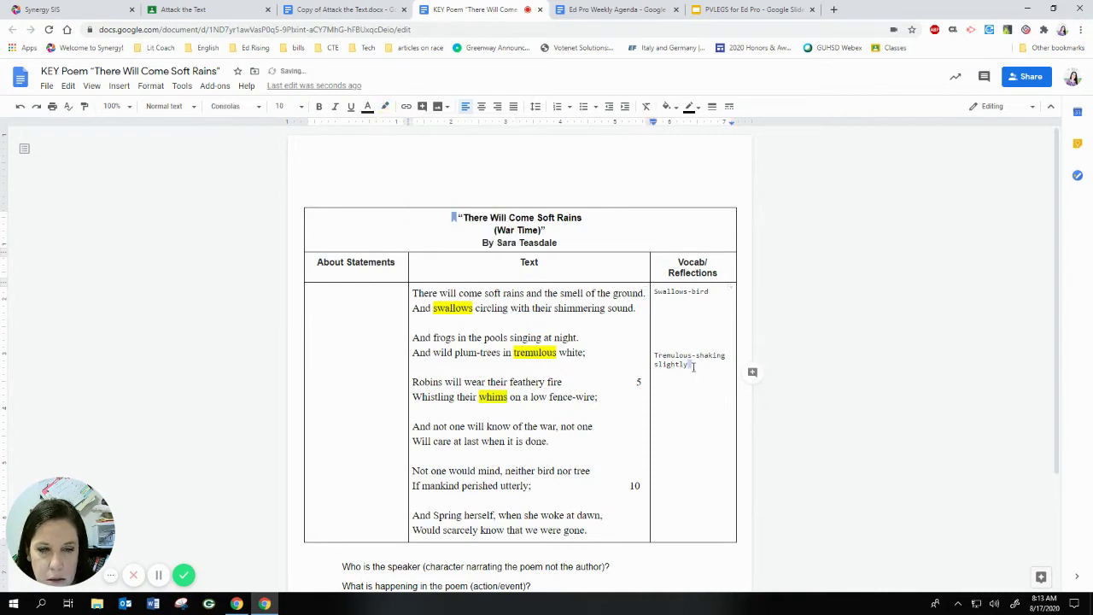
key(Return)
key(Return)
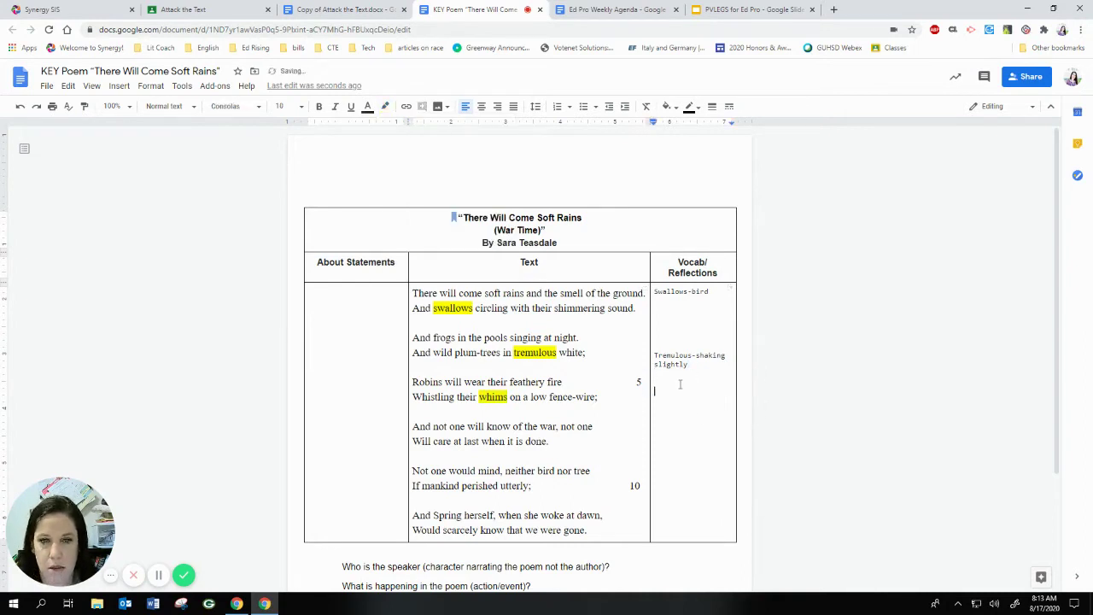
text(whims)
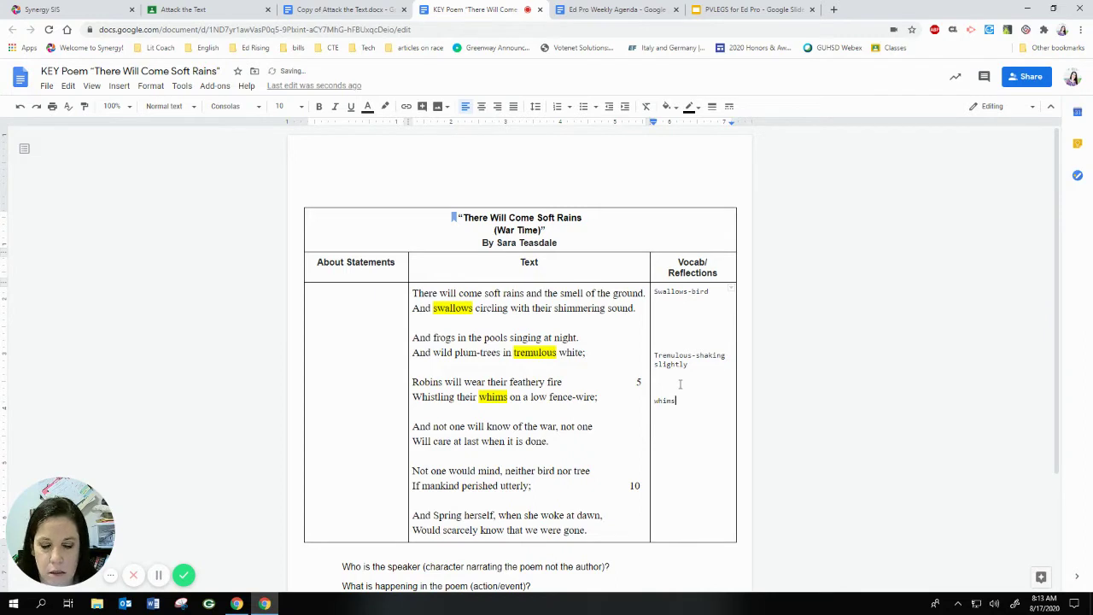
text(-sudden d)
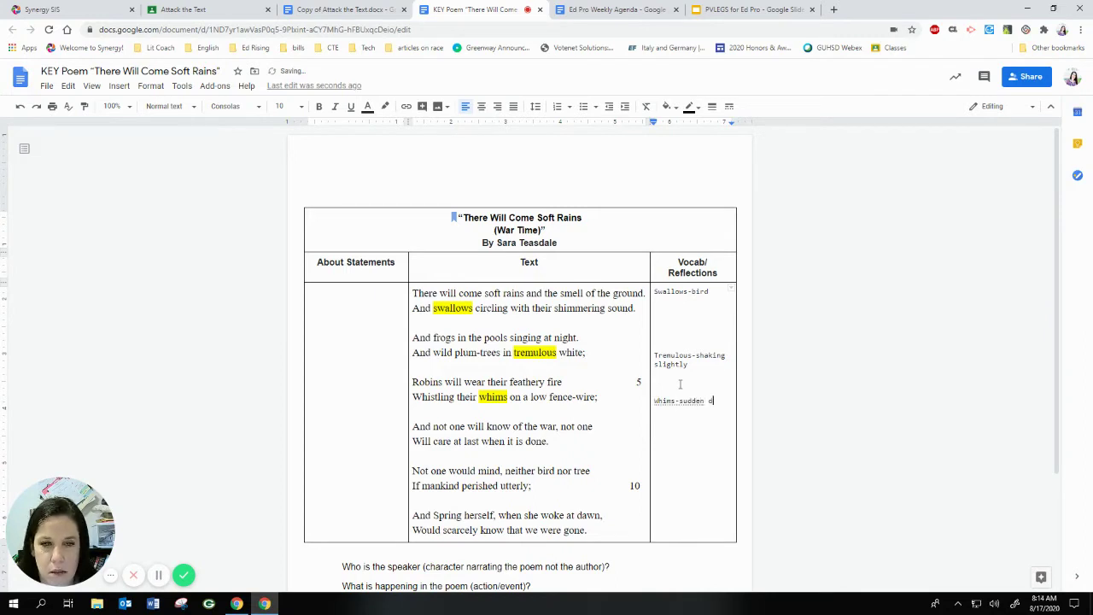
text(esire)
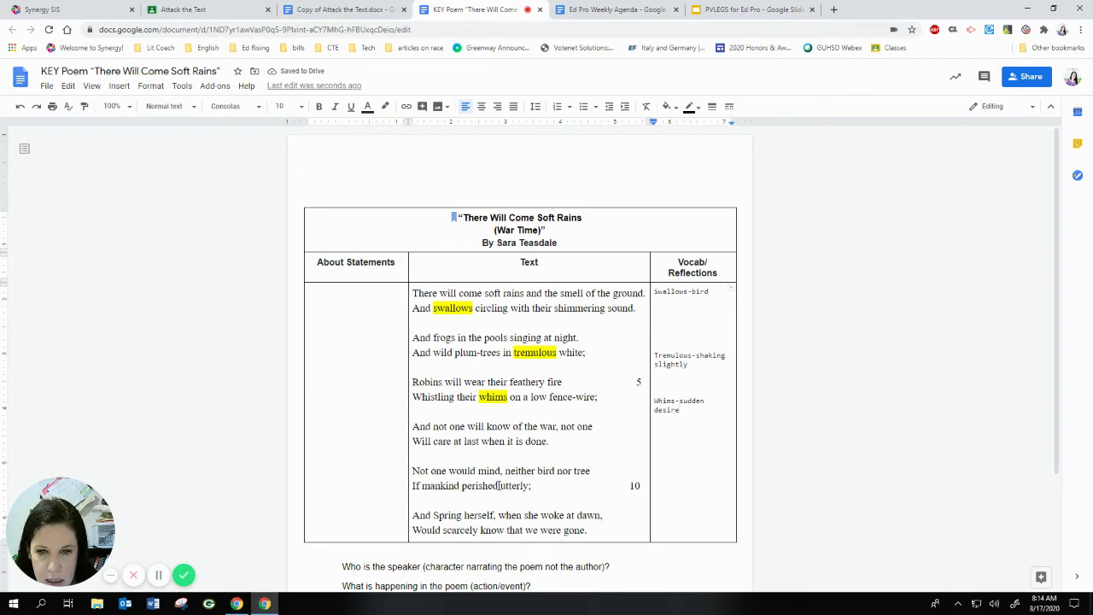
Highlight the word "perished" in the line "If mankind perished utterly" in yellow.
drag(498, 485, 462, 485)
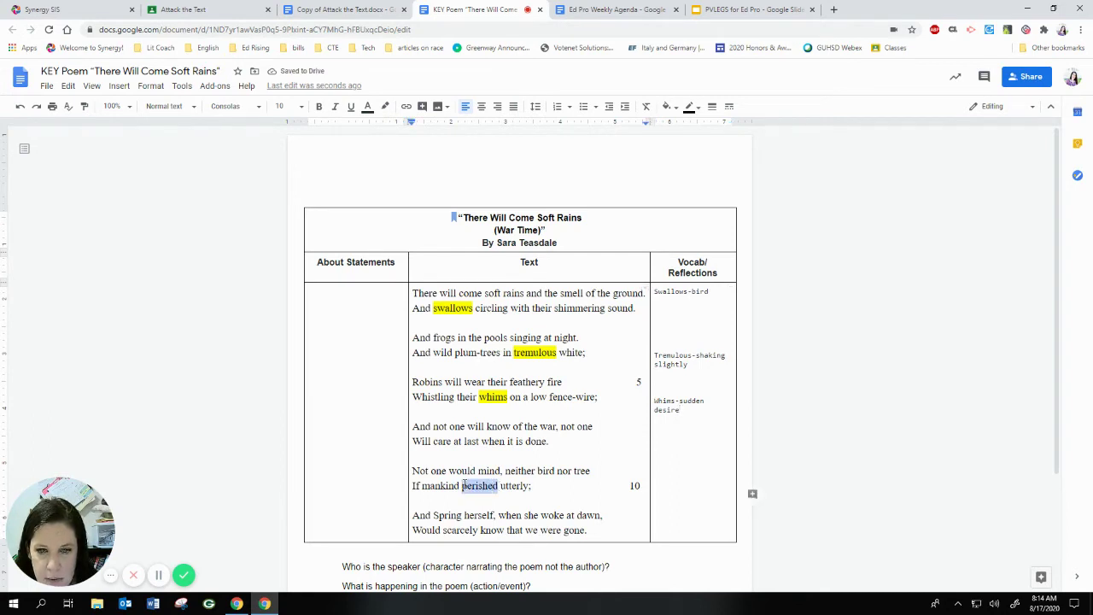
click(386, 107)
click(432, 163)
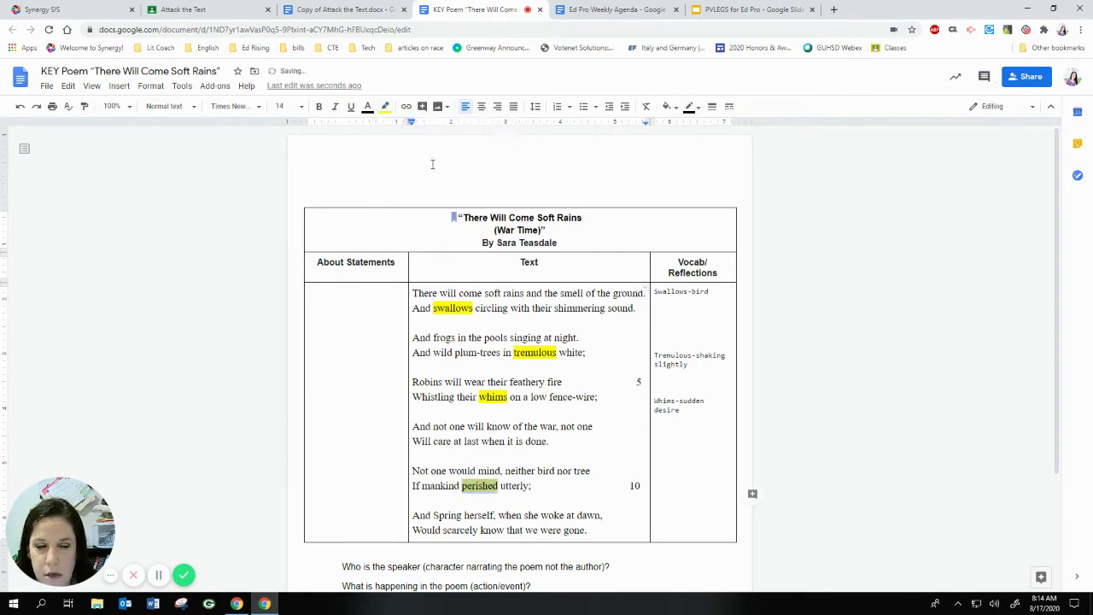
Add the note "Perished-suffer death suddenly" to the Vocab/Reflections column beside the line "If mankind perished utterly".
click(672, 478)
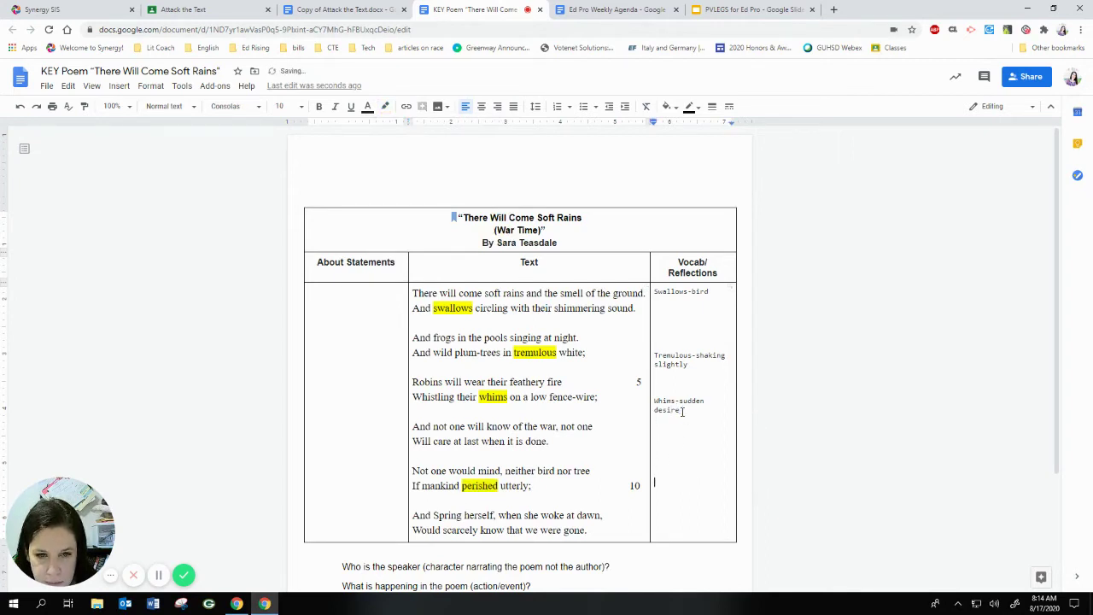
text(perished)
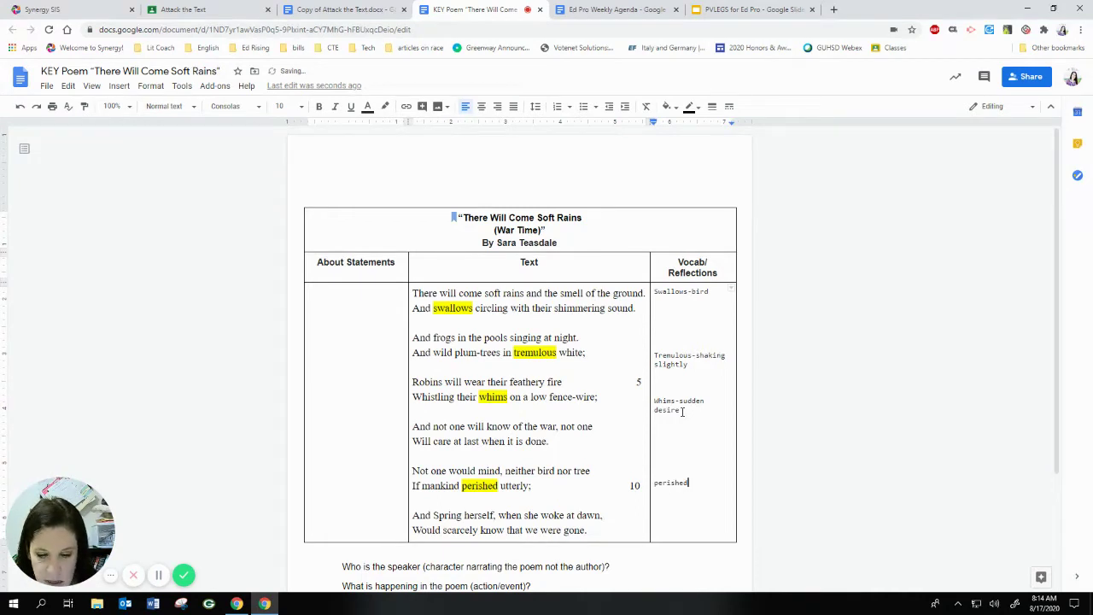
text(-suffer)
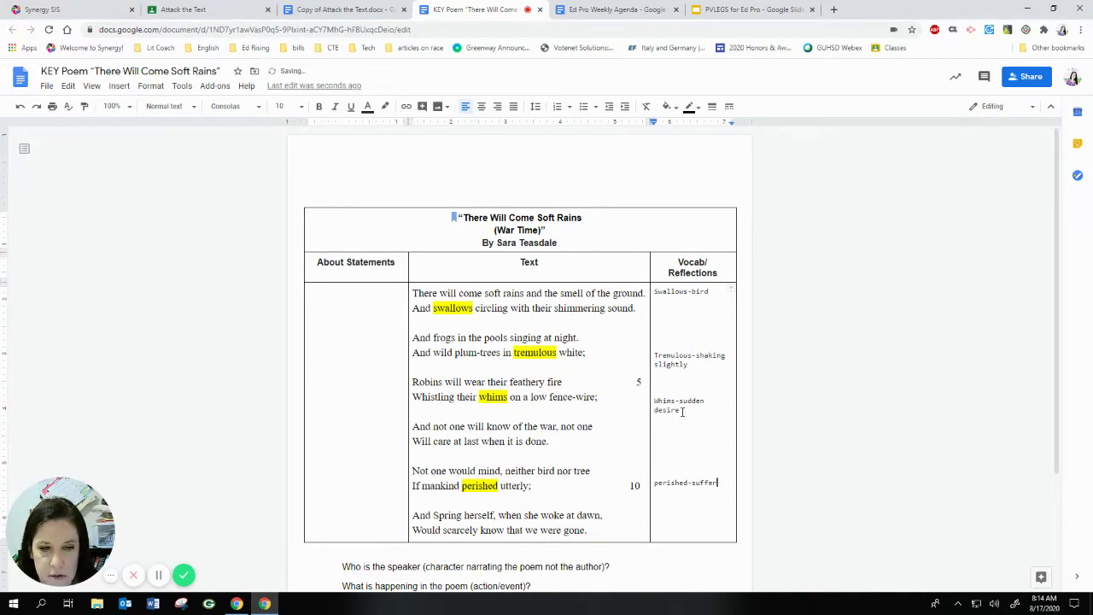
text( death)
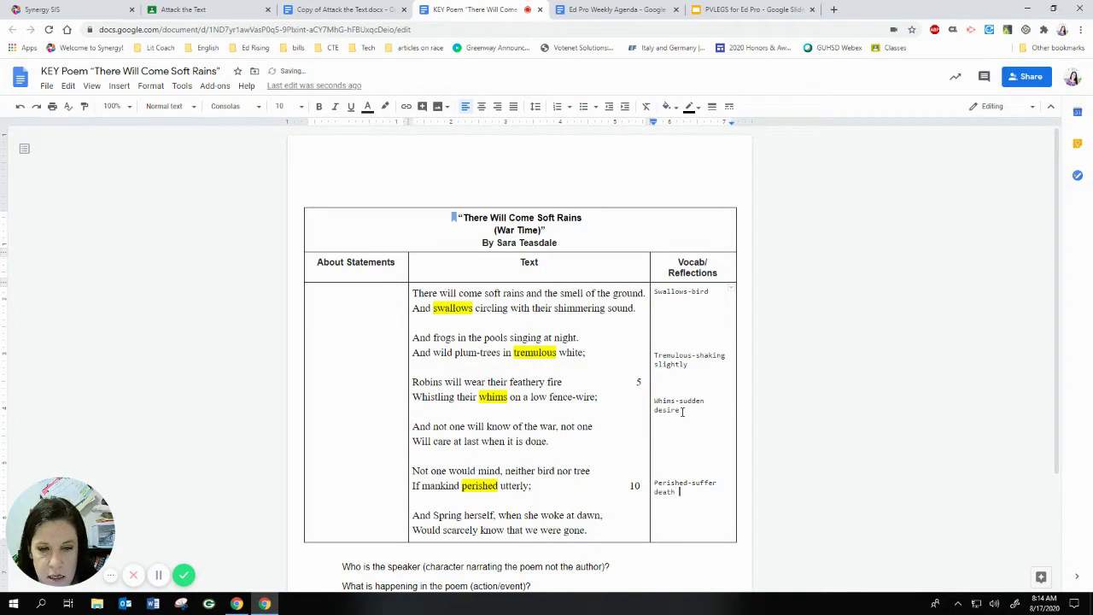
text( suddenly)
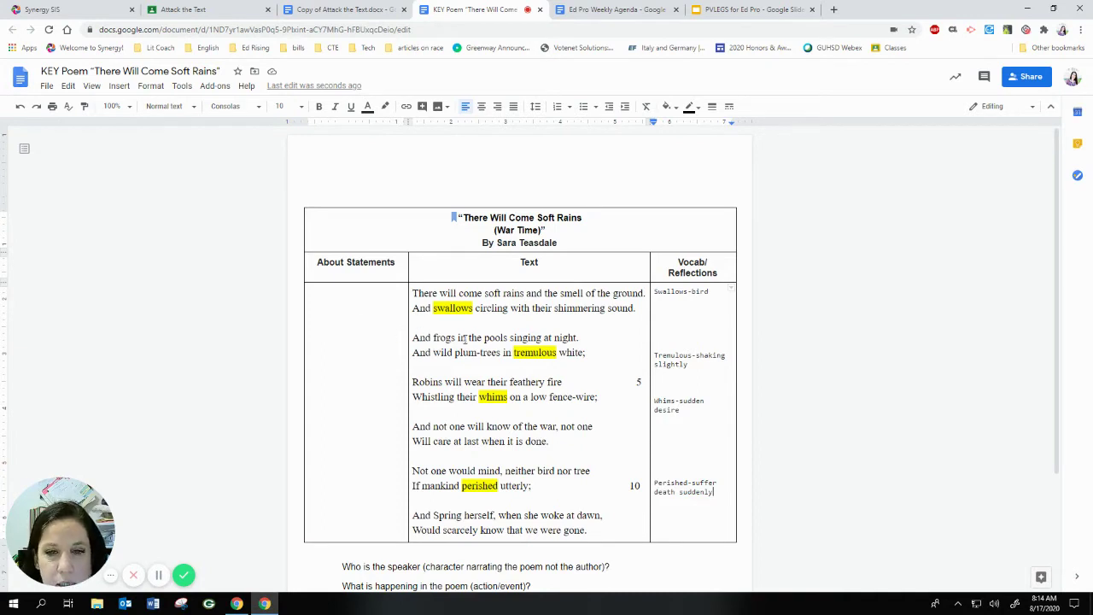
Start the About Statements column beside the first stanza with "Rain will come while nature thrives".
click(330, 296)
double_click(327, 298)
click(325, 295)
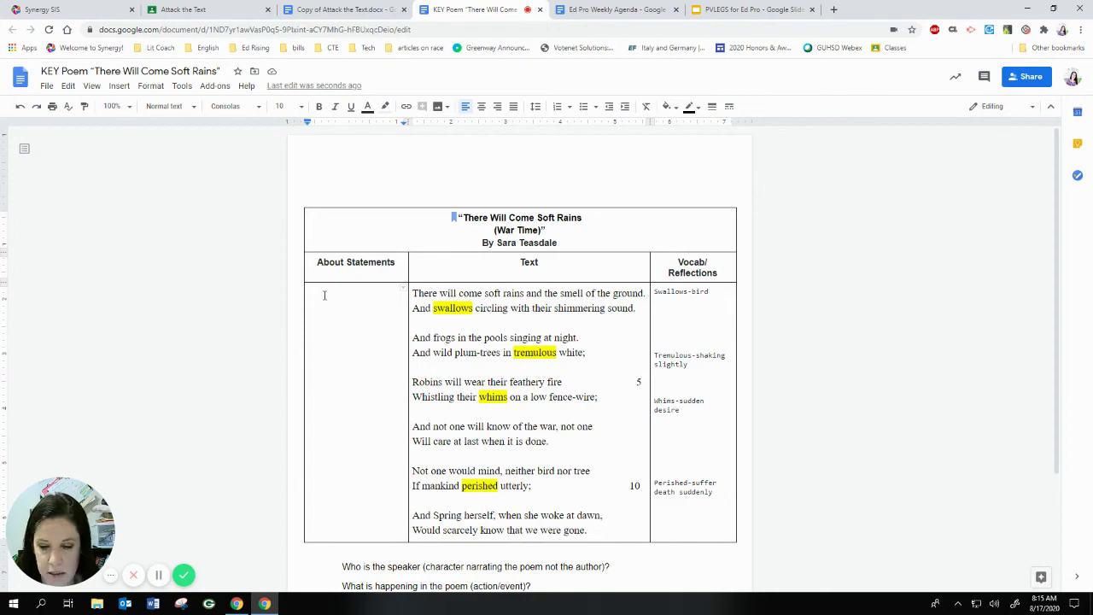
text(Ra)
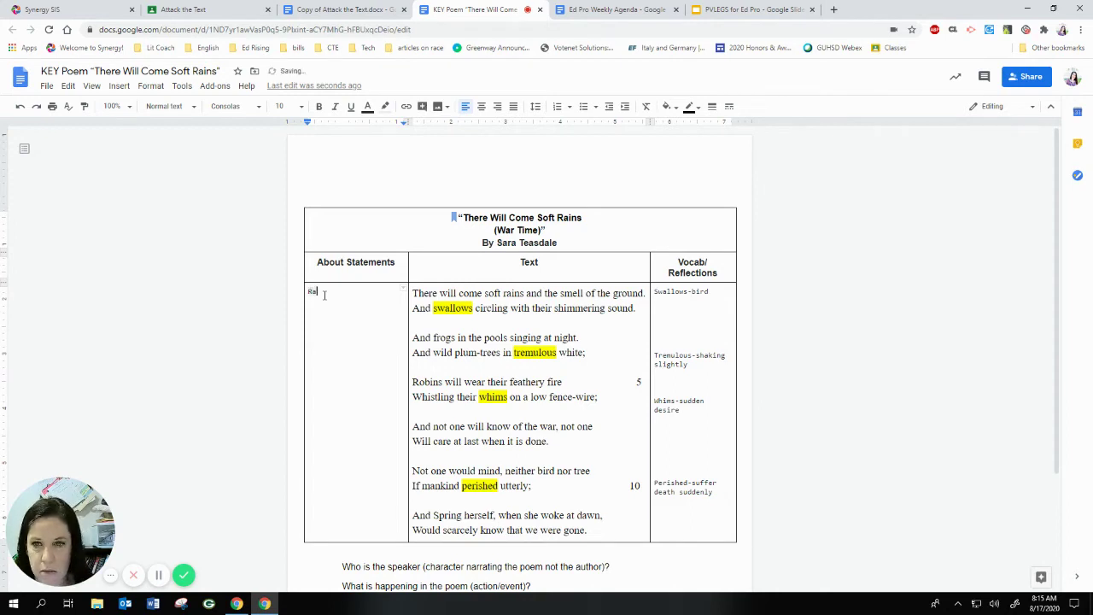
text(in will )
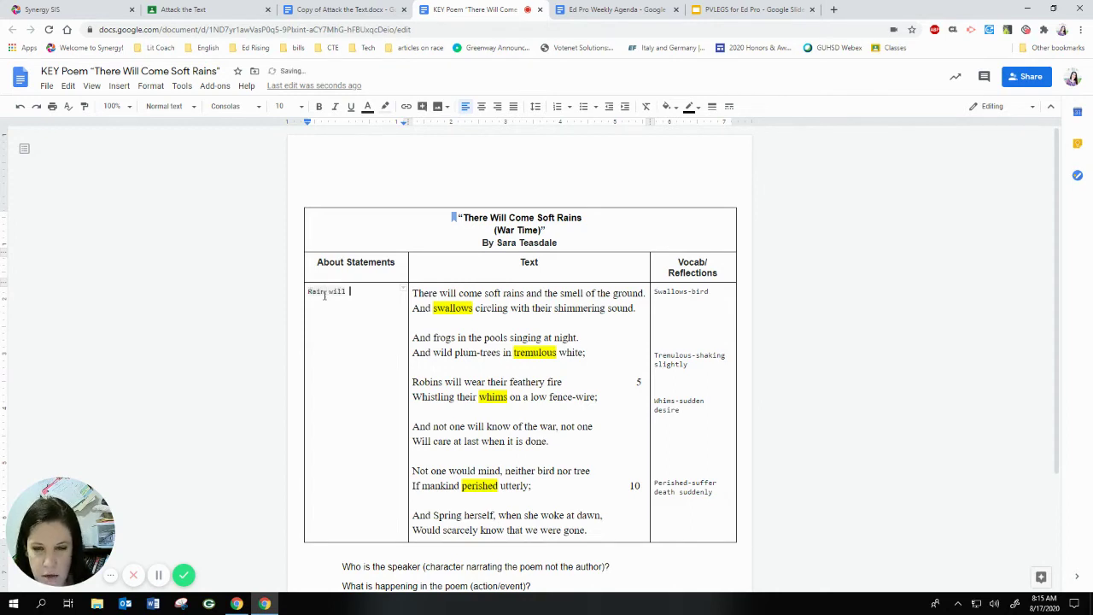
text(come while nature)
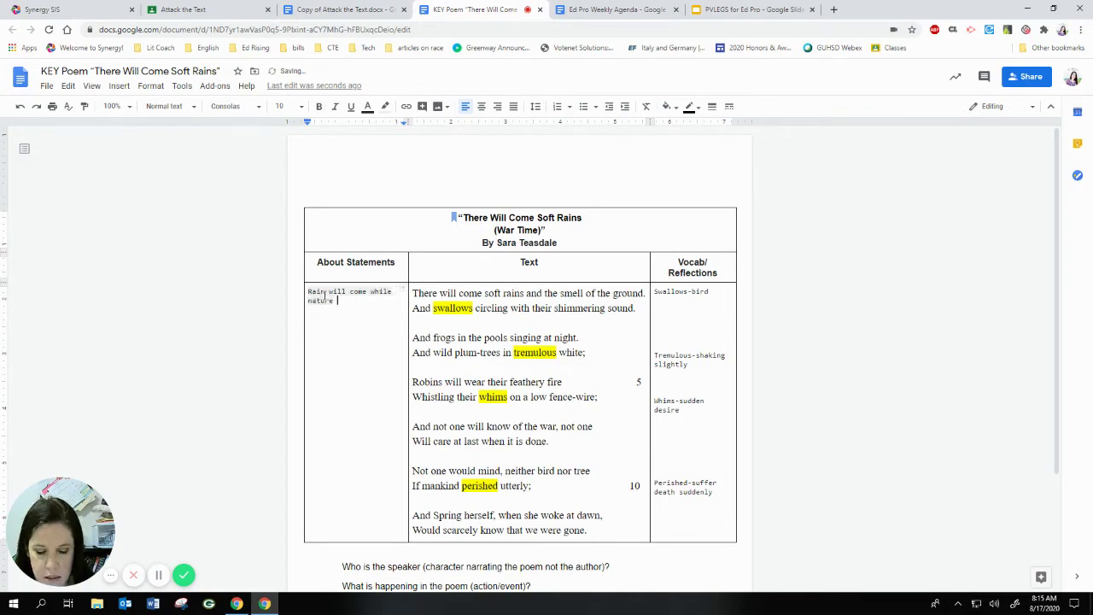
text( trh)
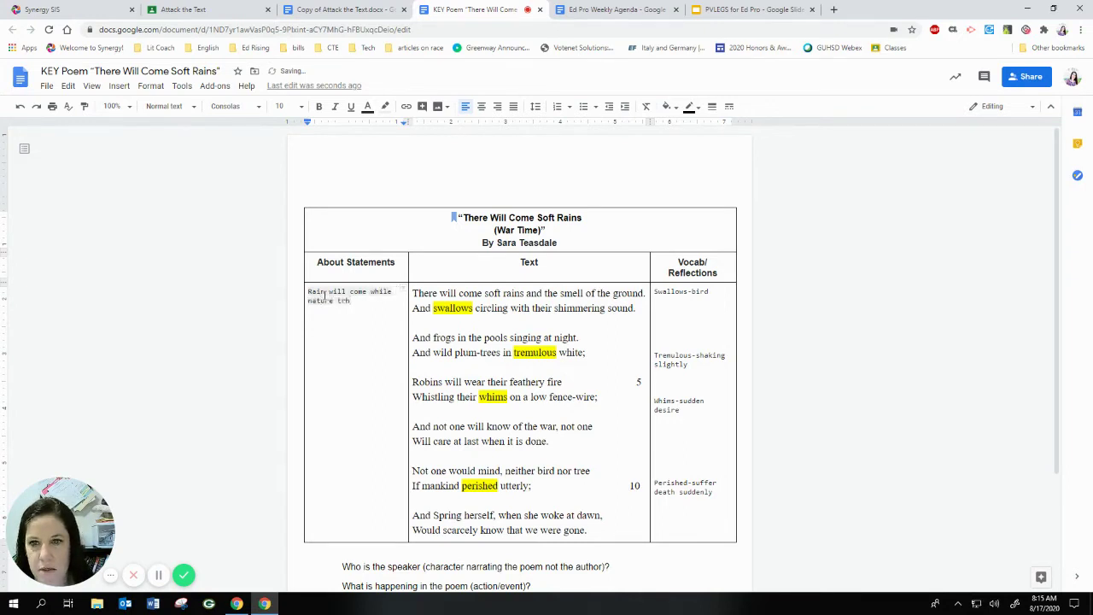
key(BackSpace)
key(BackSpace)
text(hrives)
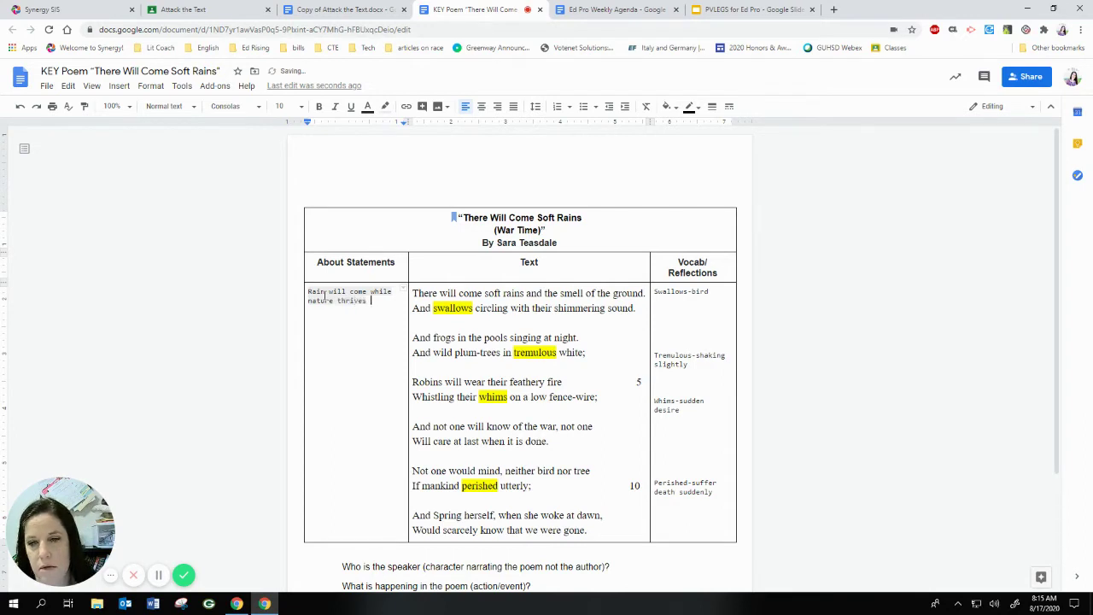
Replace "thrives" in the first About Statement with "is thriving.".
key(BackSpace)
key(BackSpace)
key(BackSpace)
key(BackSpace)
key(BackSpace)
key(BackSpace)
key(BackSpace)
text(is )
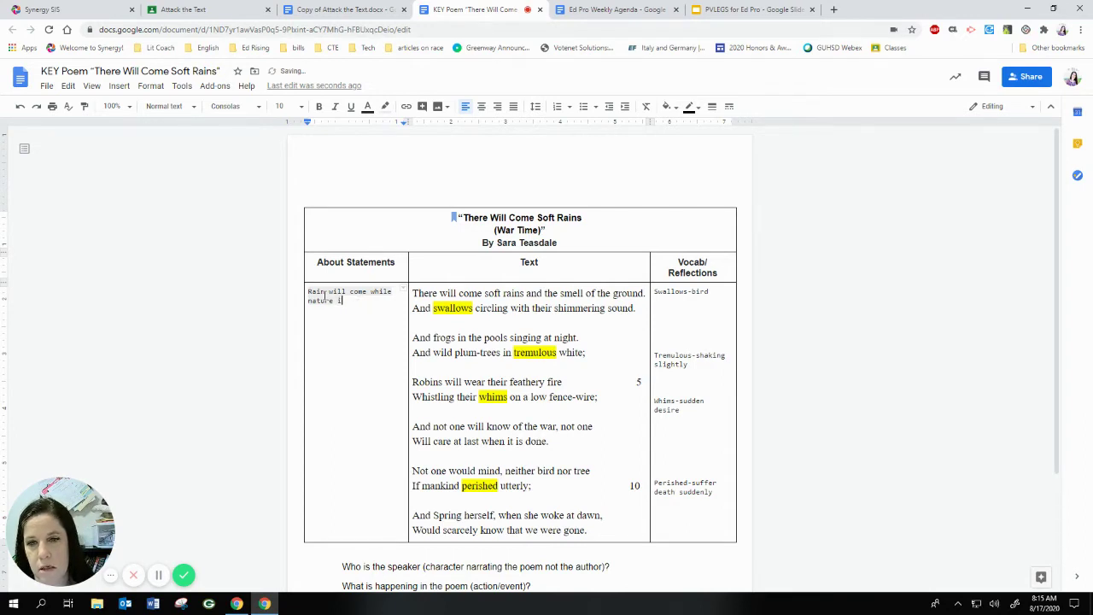
text(thriving)
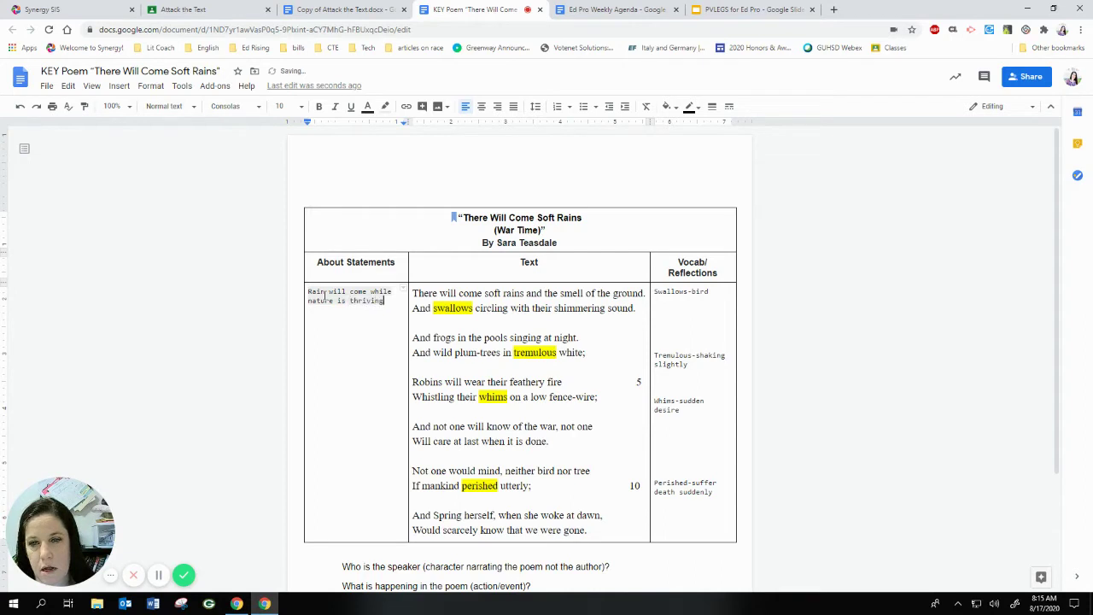
text(.)
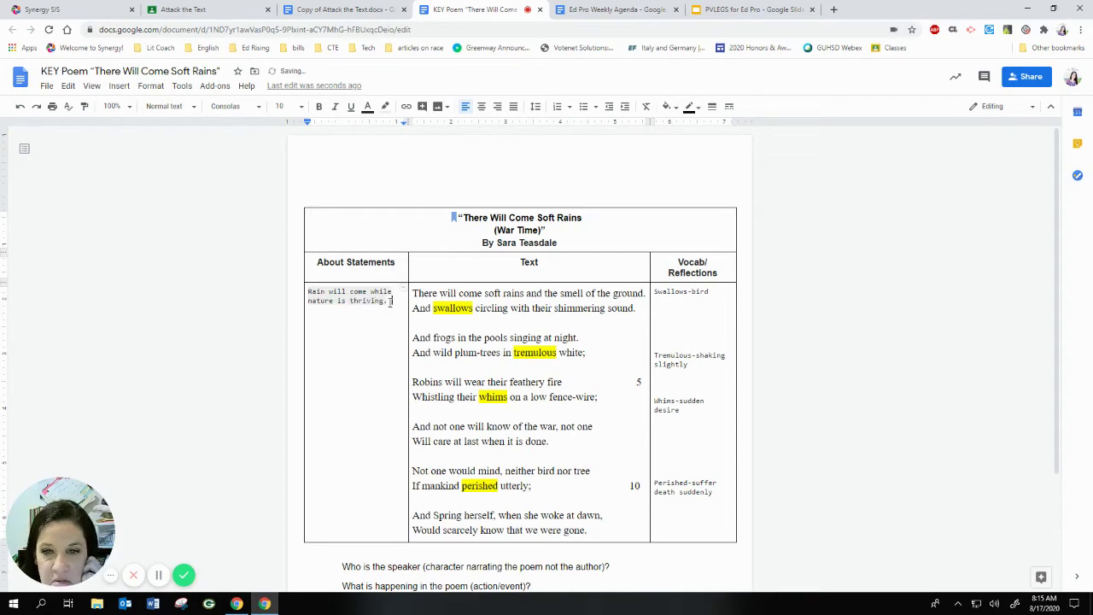
Remove the gray highlight from the statement "Rain will come while nature is thriving.".
drag(392, 301, 303, 289)
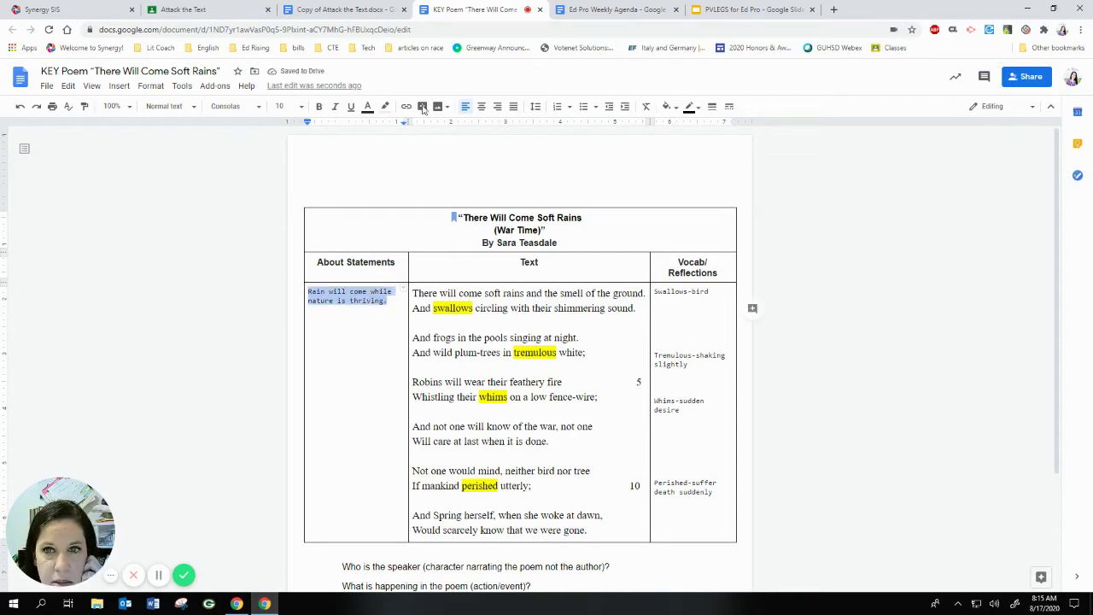
click(386, 106)
click(442, 134)
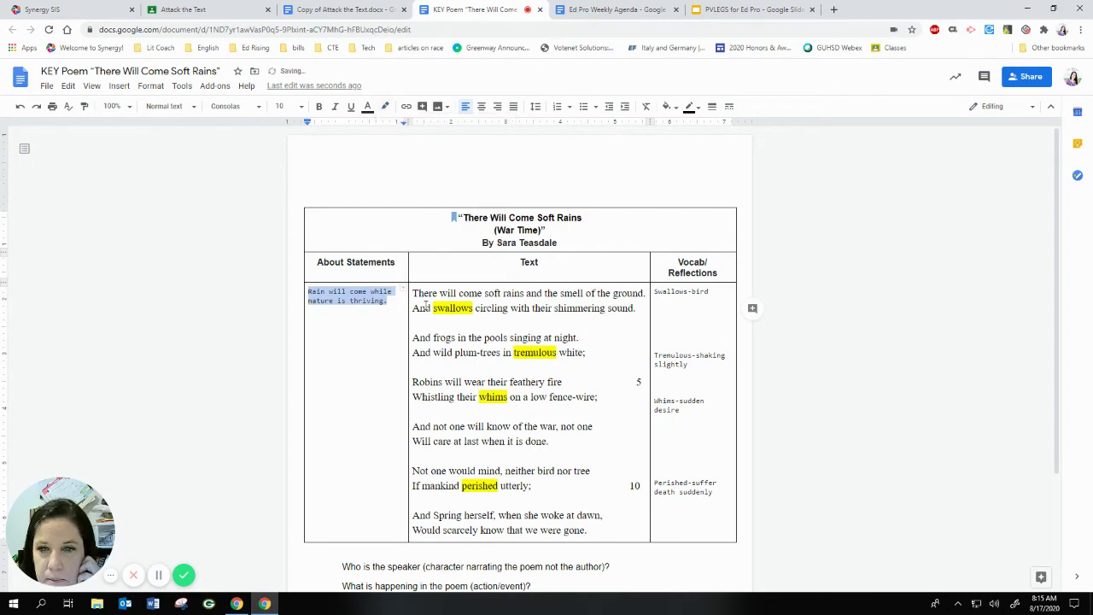
Add the About Statement "There will be a war but nature won't notice." spaced down to sit beside the third stanza.
click(392, 301)
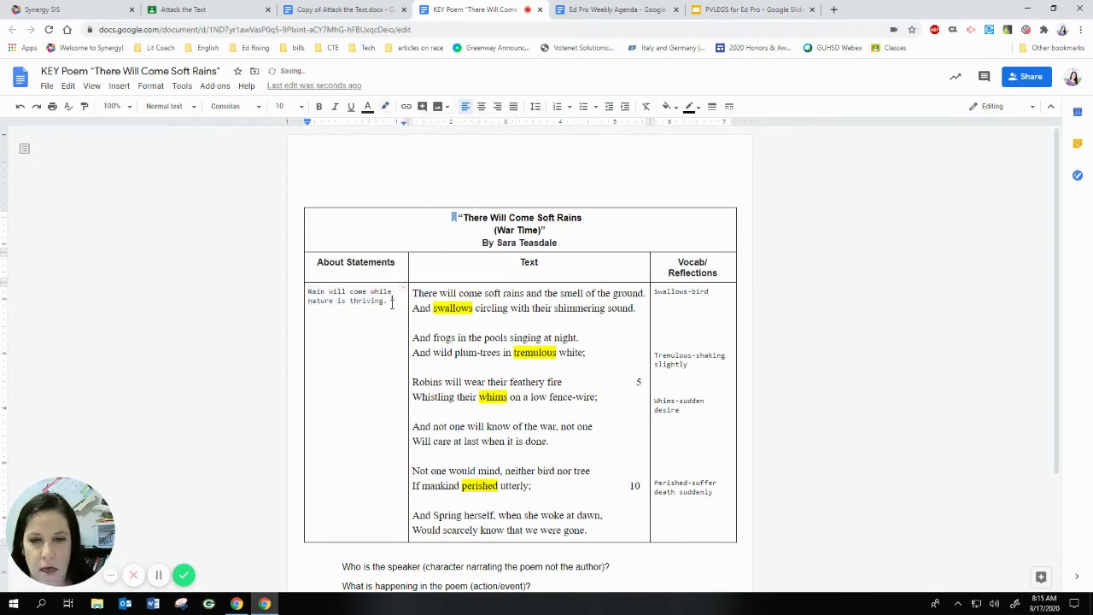
key(Return)
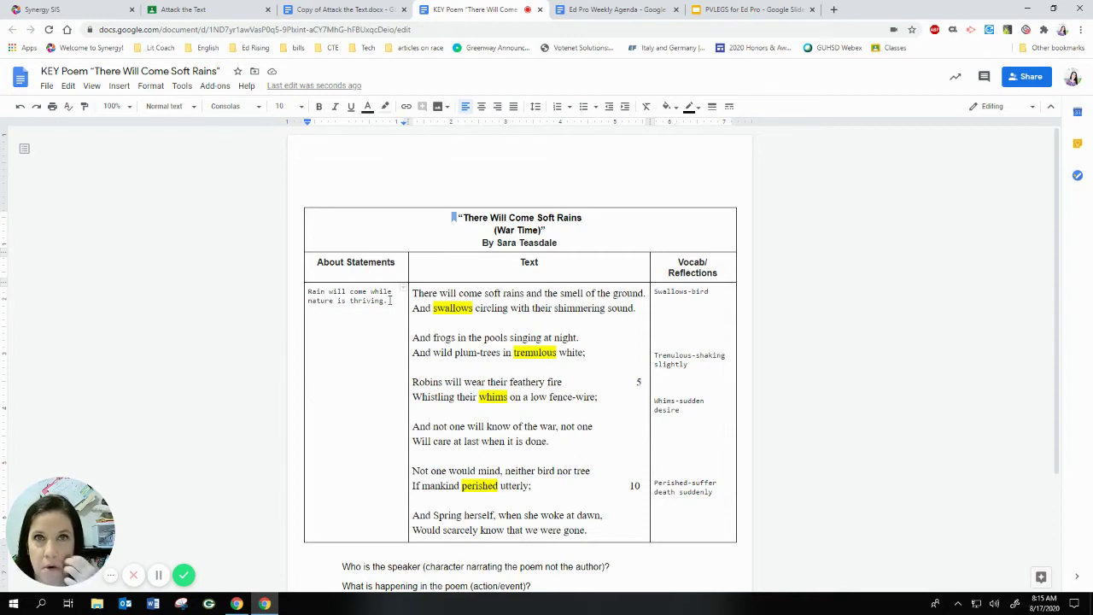
text(They)
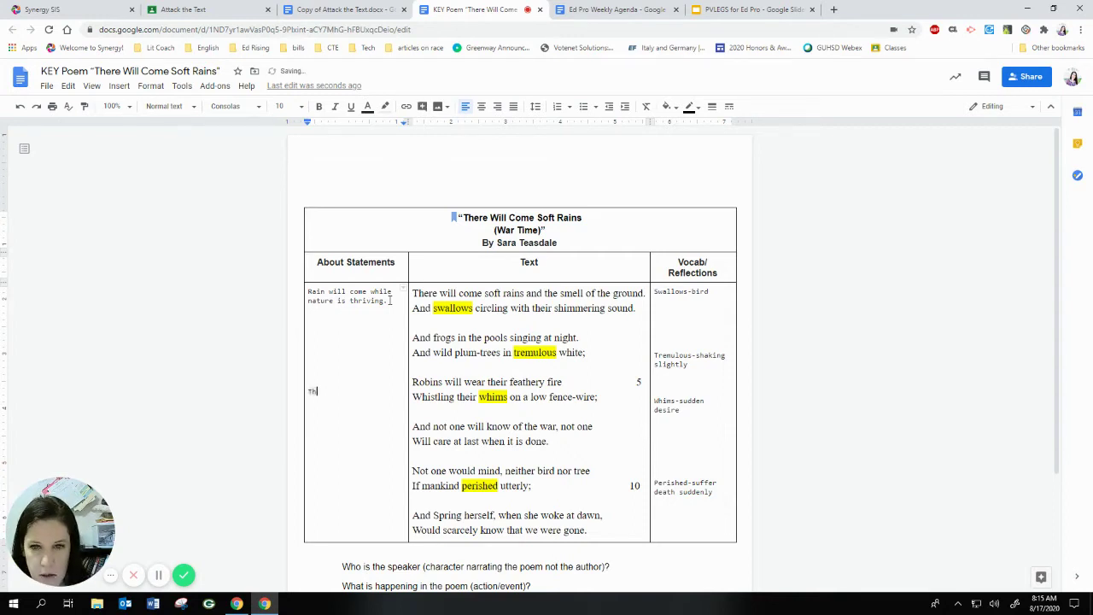
key(BackSpace)
key(BackSpace)
text(ere )
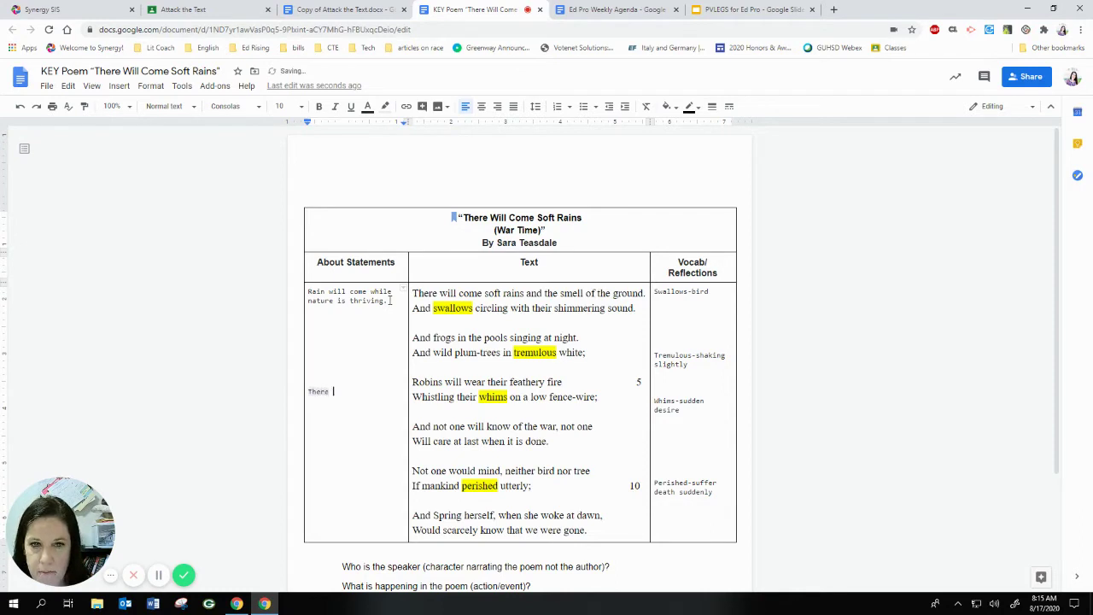
text(will be a war but nature)
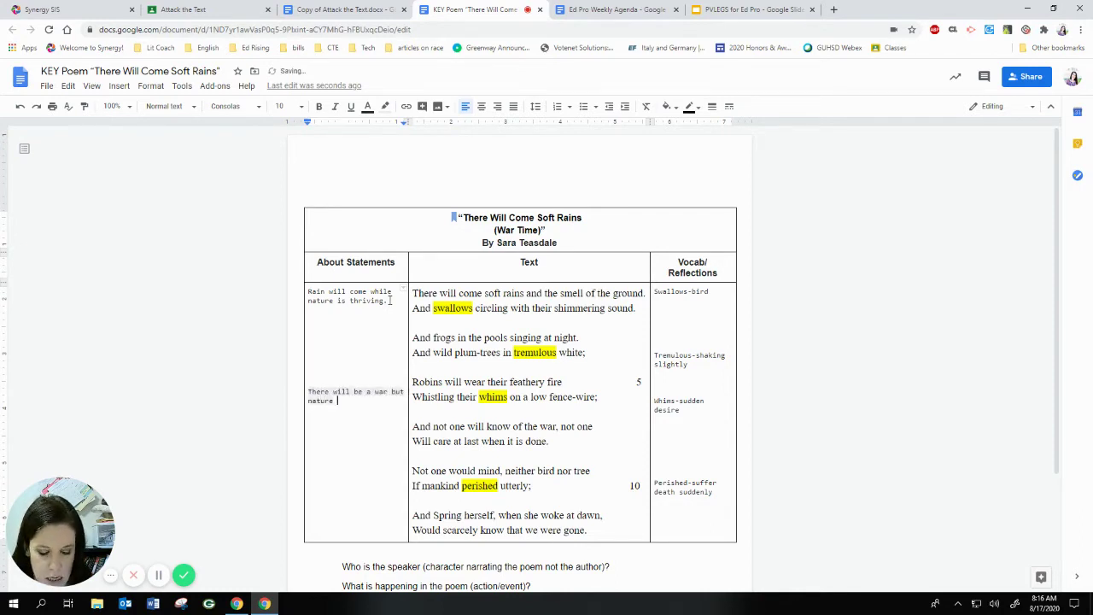
text( won't noti)
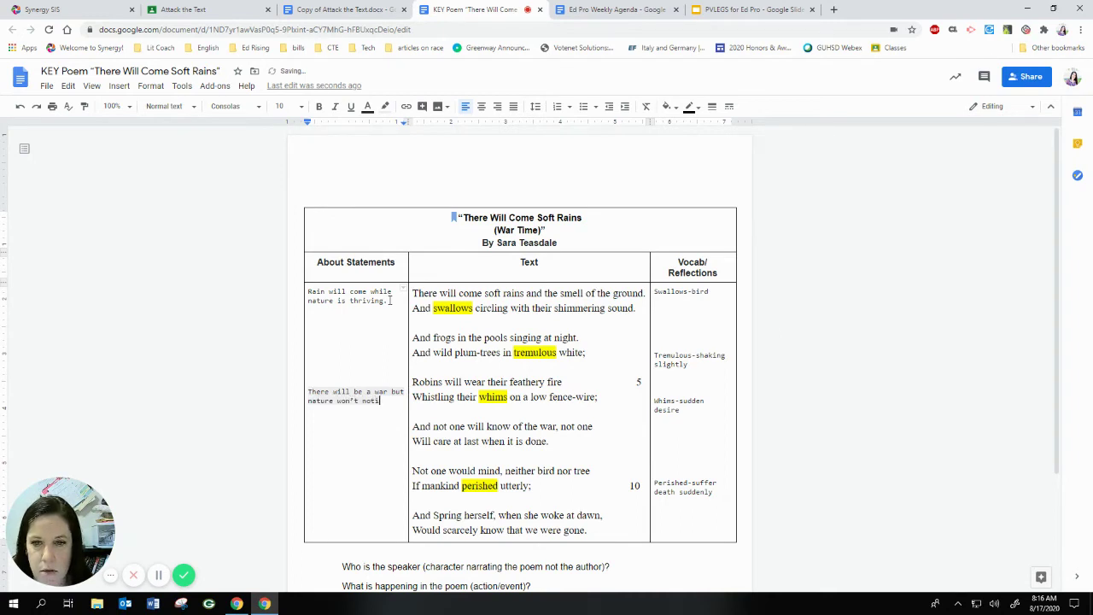
text(ce. )
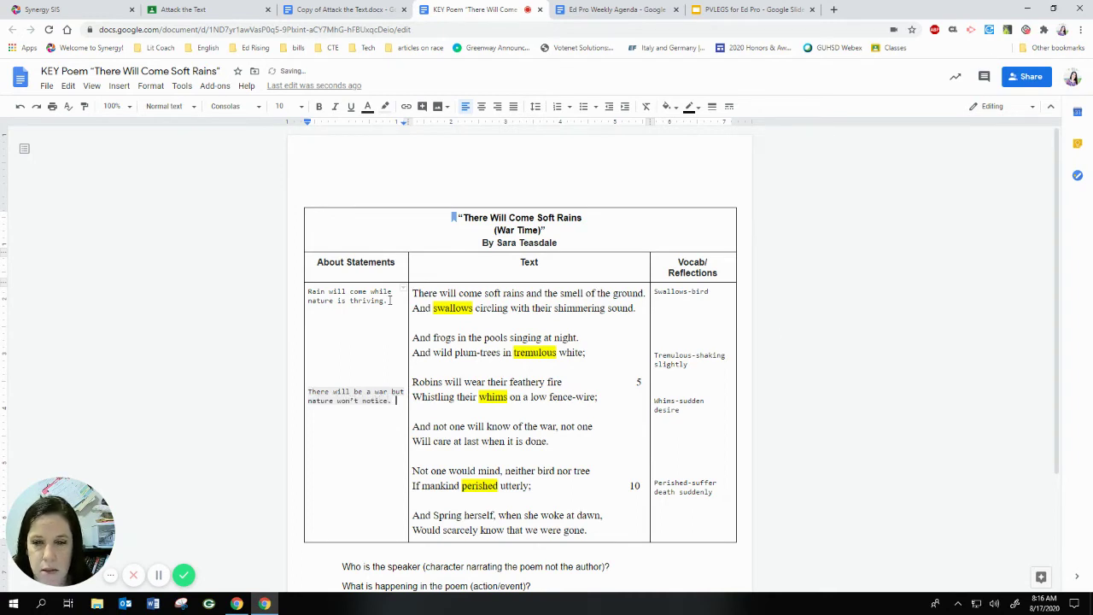
Continue the second About Statement with the sentence "It will continue on normally.".
text(It will)
text(co)
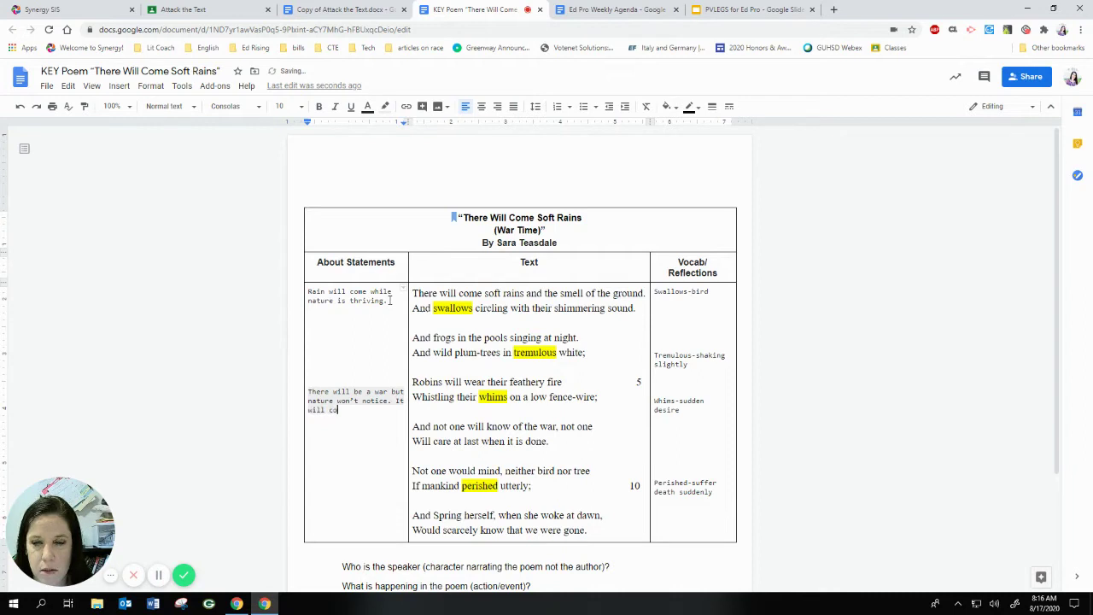
text(ntinue on w)
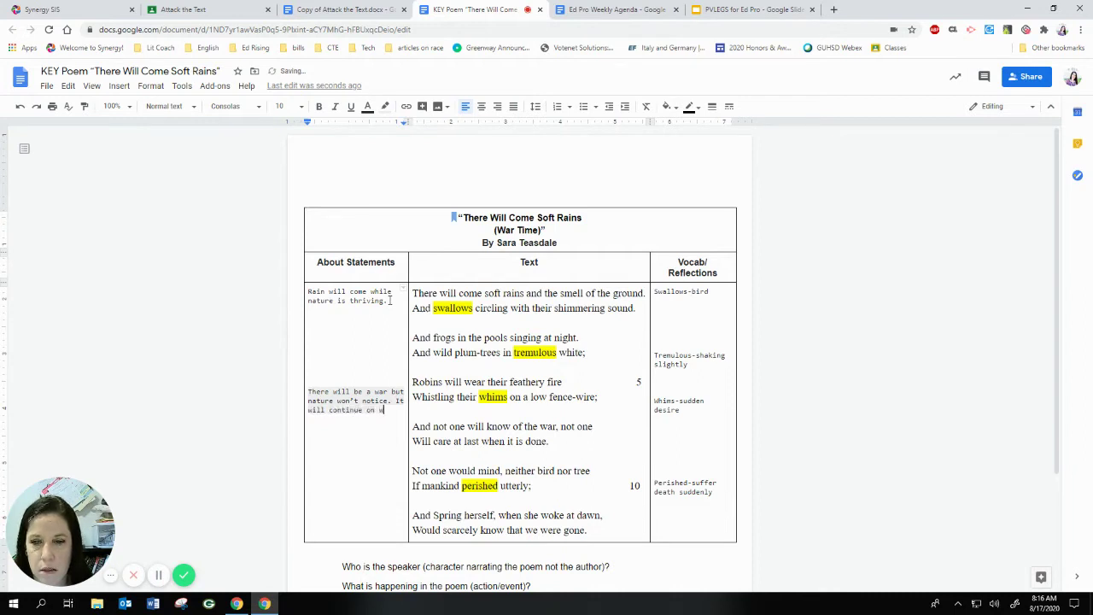
key(BackSpace)
text(normally.)
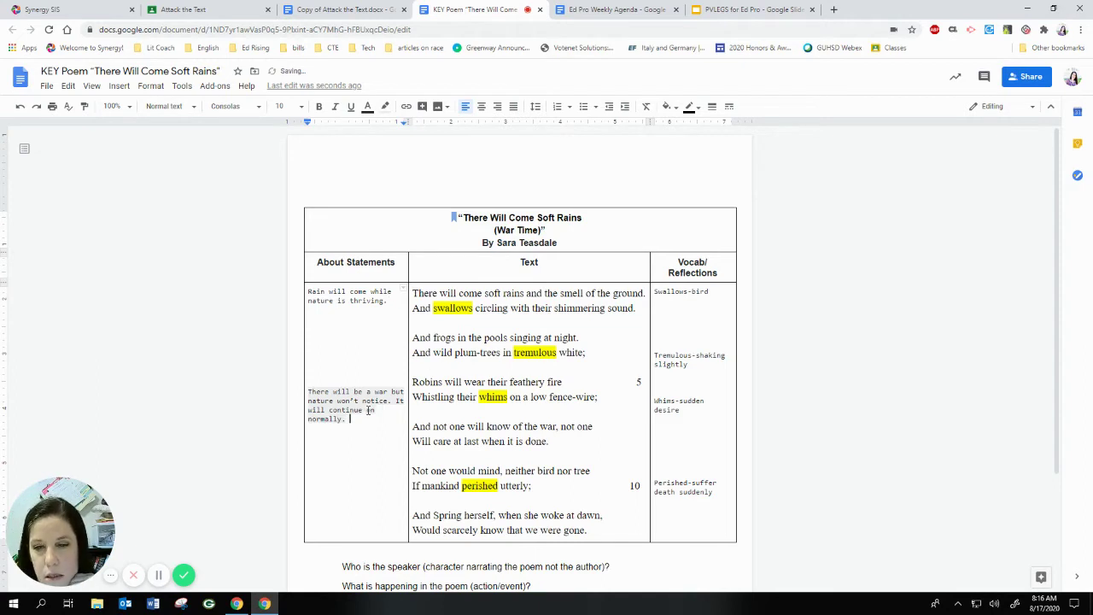
Remove the gray highlight from the whole About Statement about the war.
drag(346, 419, 282, 381)
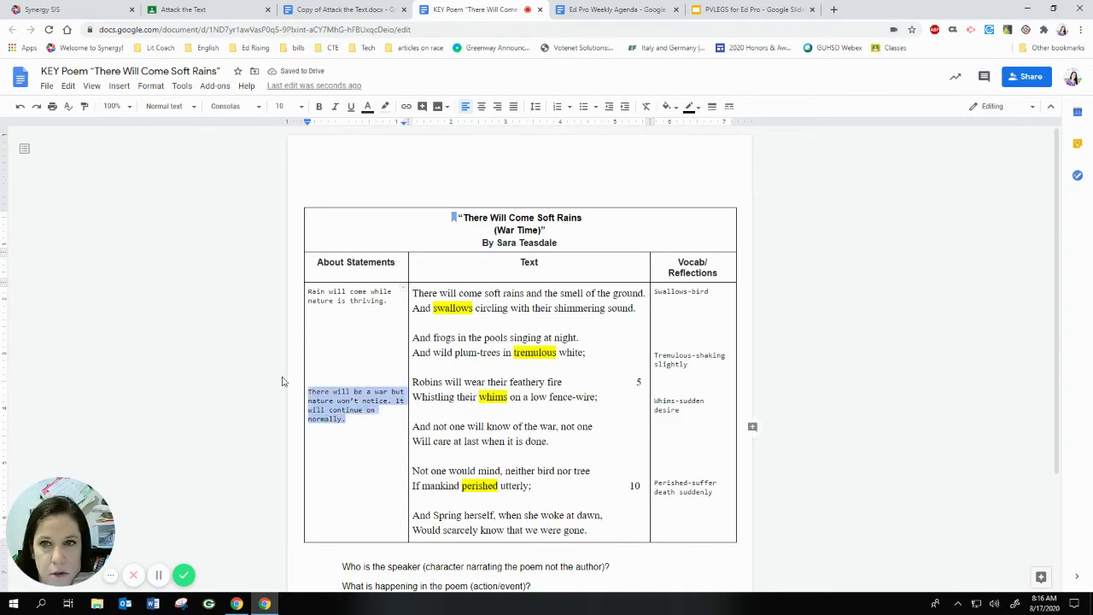
click(386, 106)
click(438, 131)
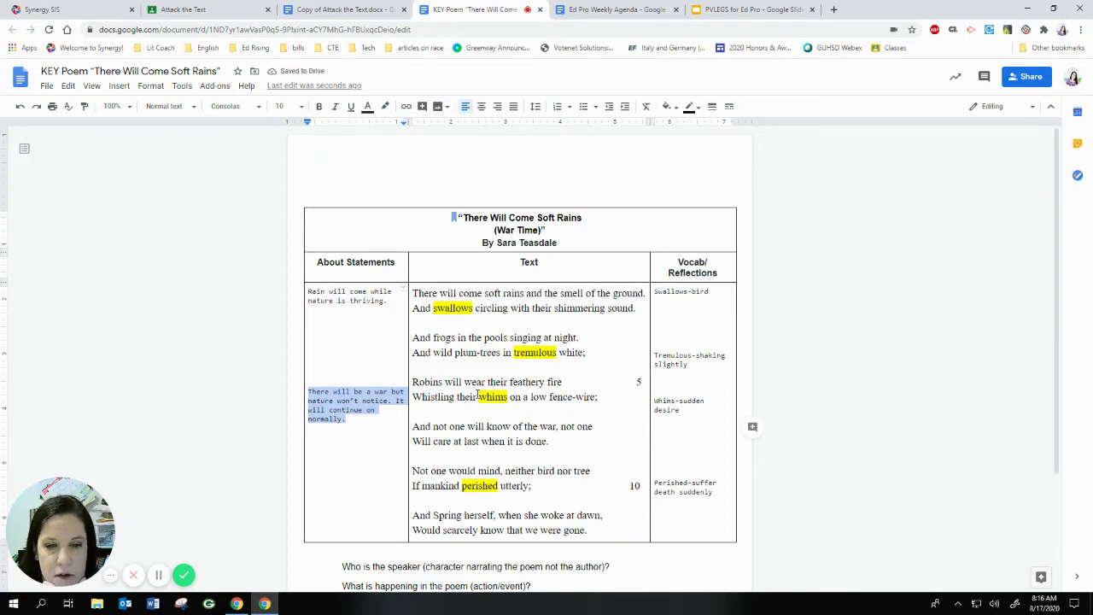
Add the About Statement "Nature would keep going even if humans were gone." spaced down to sit beside the fifth stanza.
click(346, 418)
key(Return)
key(Return)
key(Return)
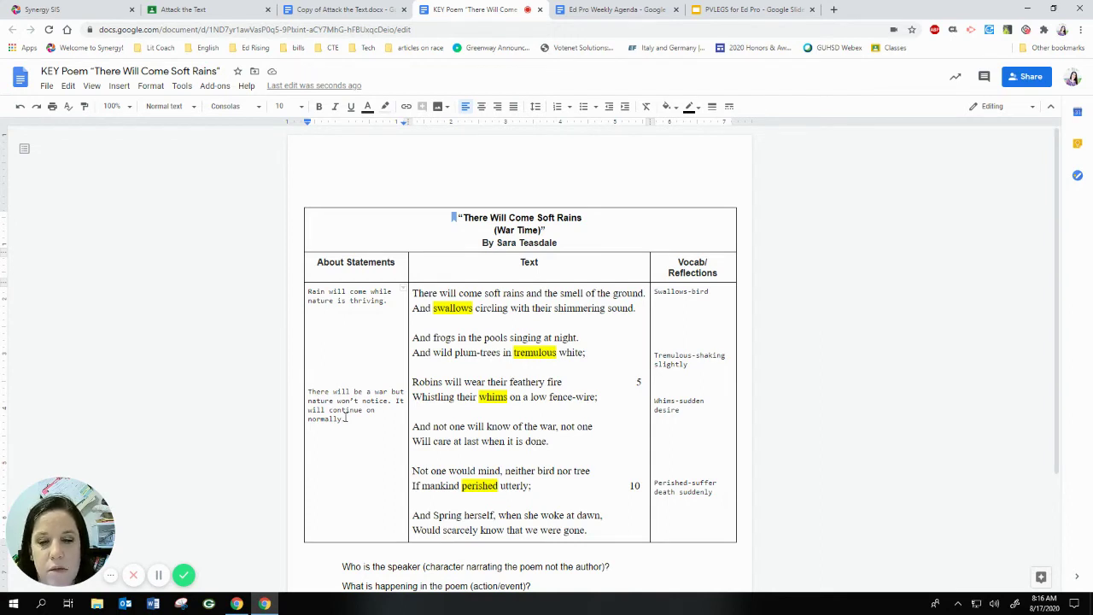
key(Return)
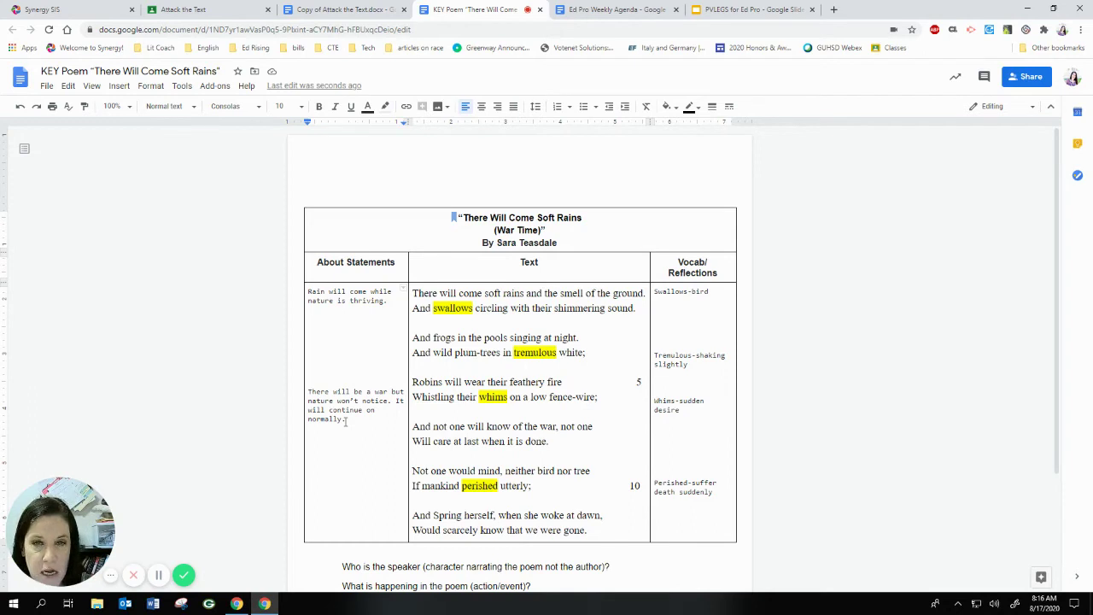
text(Na)
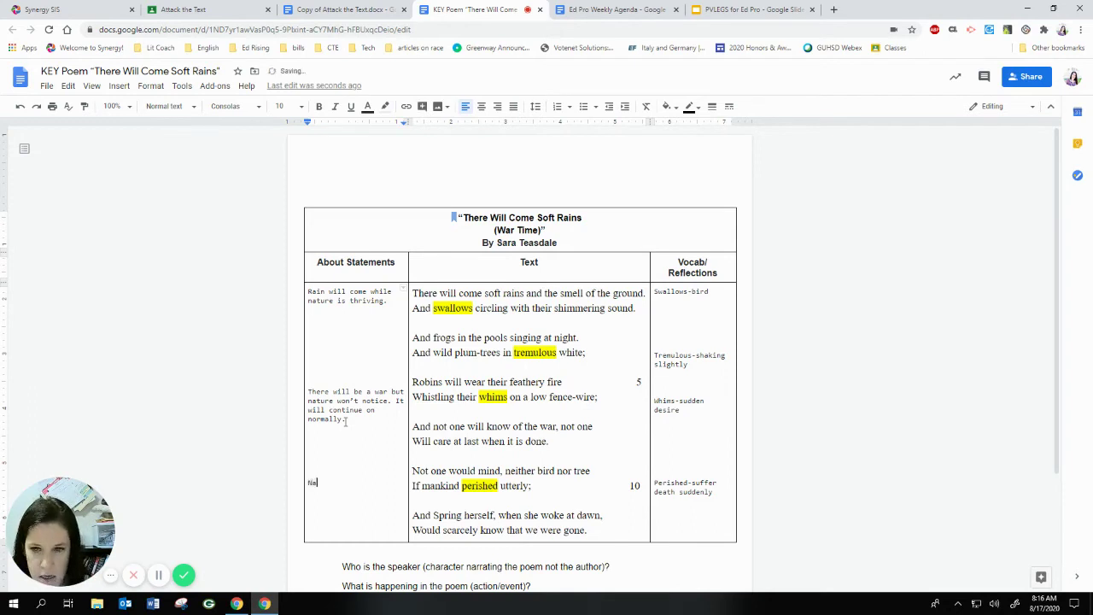
text(ture would kee)
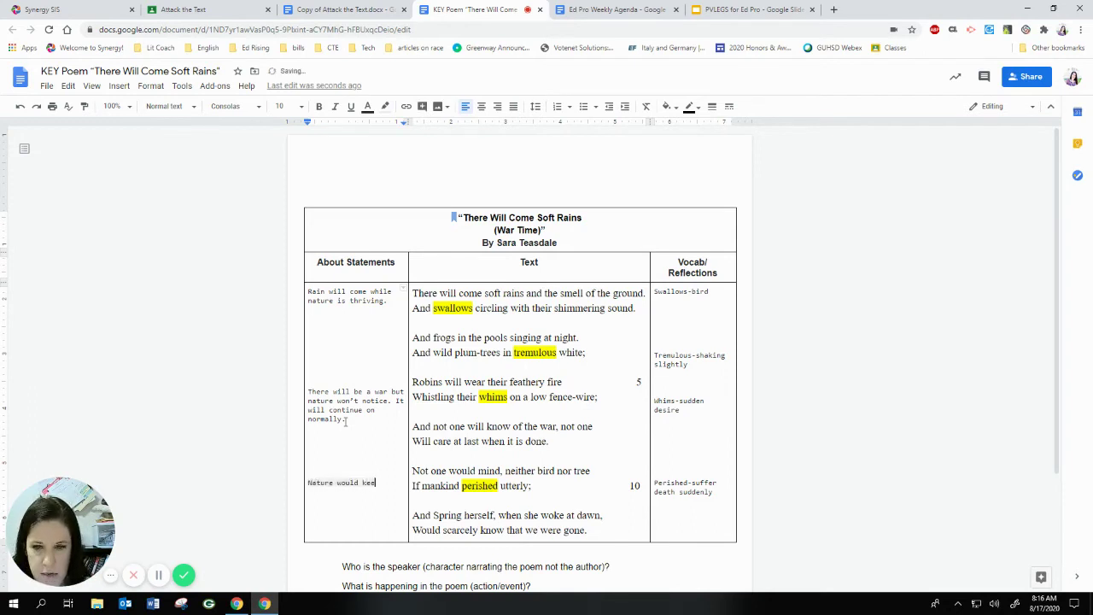
text(p goin)
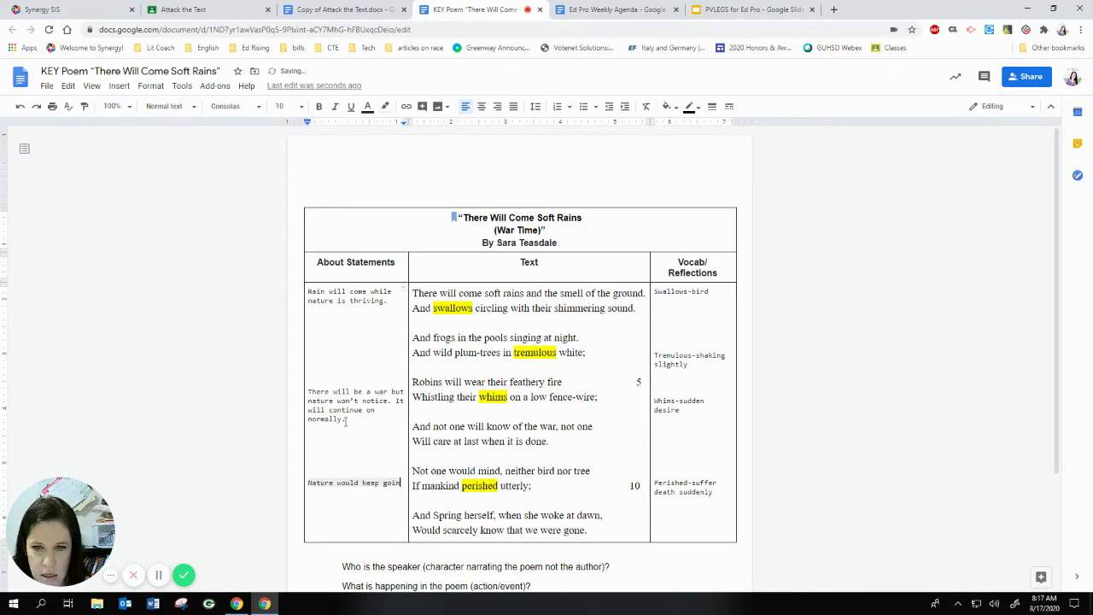
text(g even if hu)
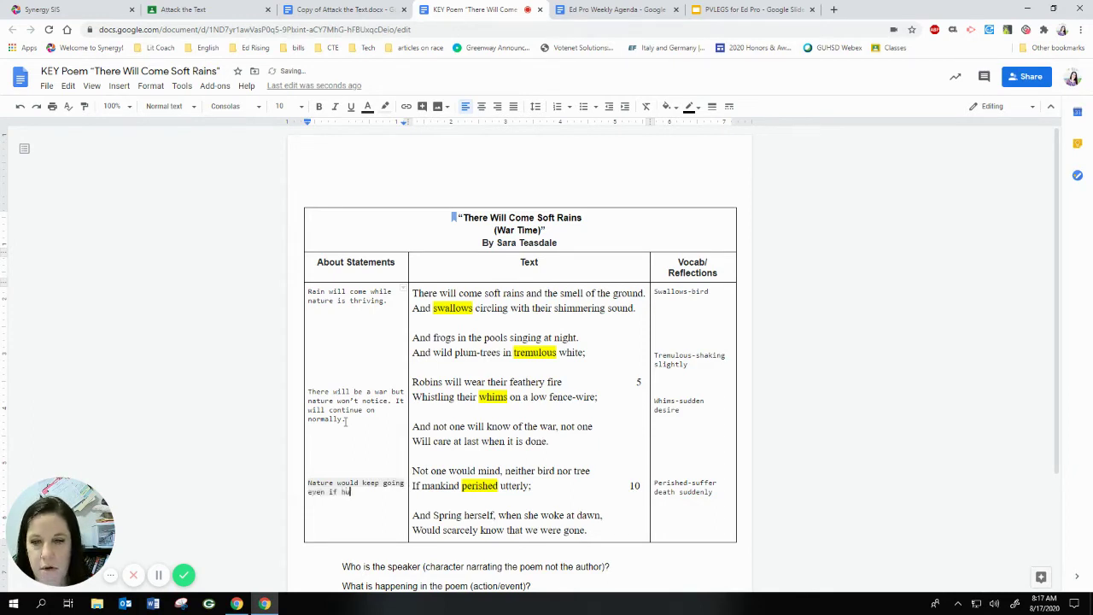
text(mans were gone.)
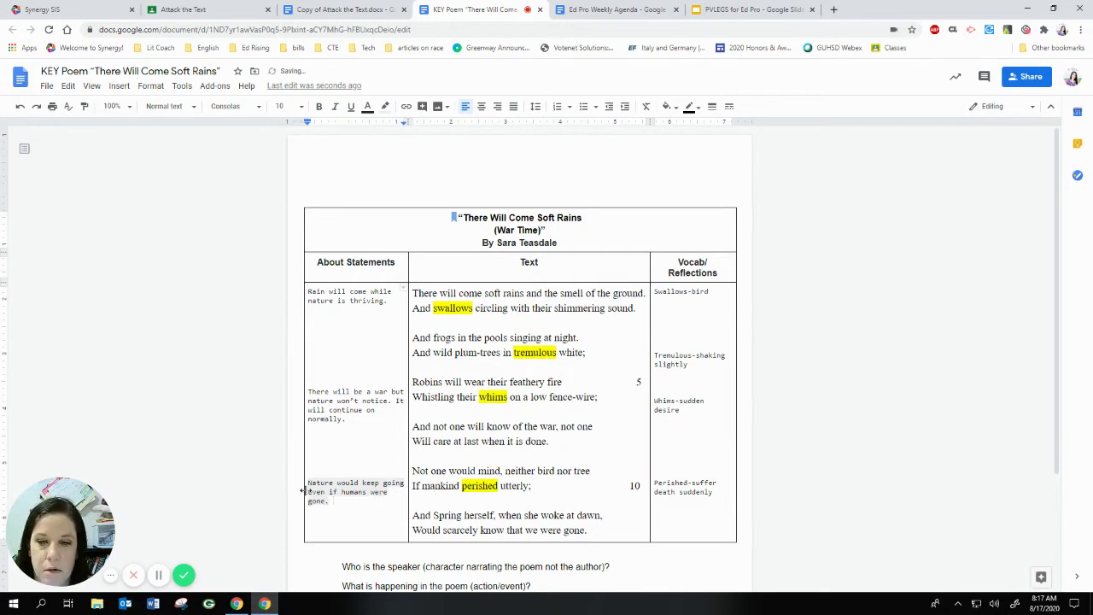
Remove the gray highlight from the About Statement "Nature would keep going even if humans were gone.".
drag(333, 501, 309, 474)
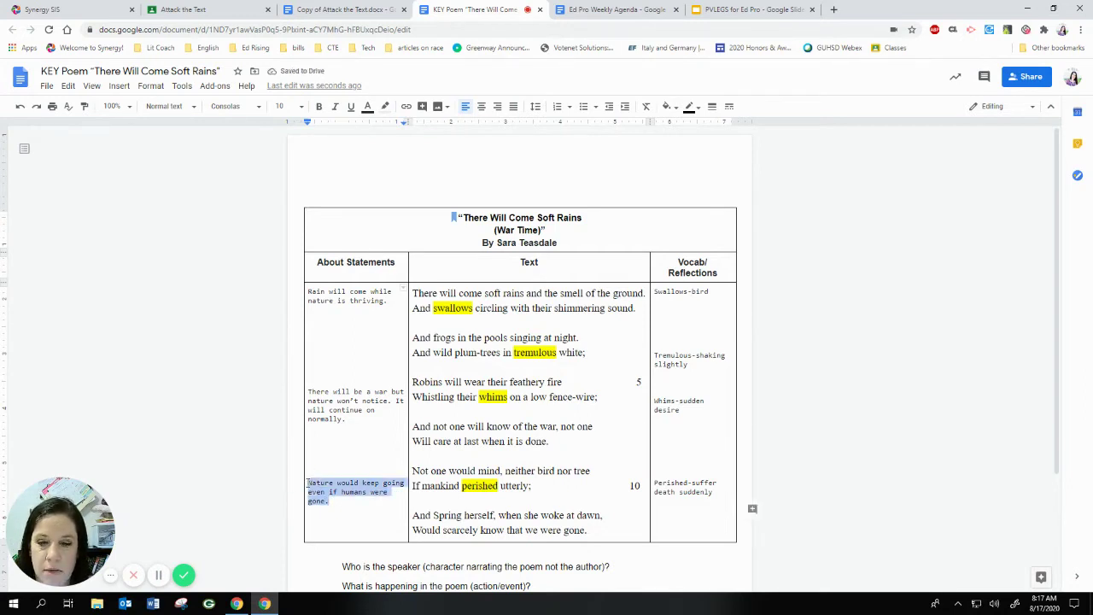
click(386, 109)
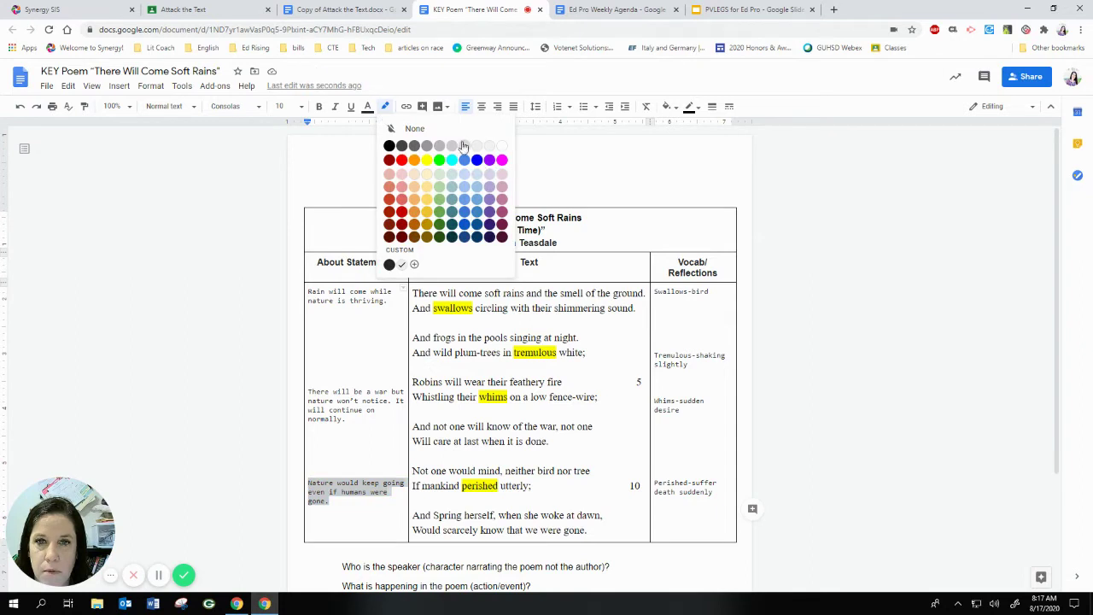
click(420, 129)
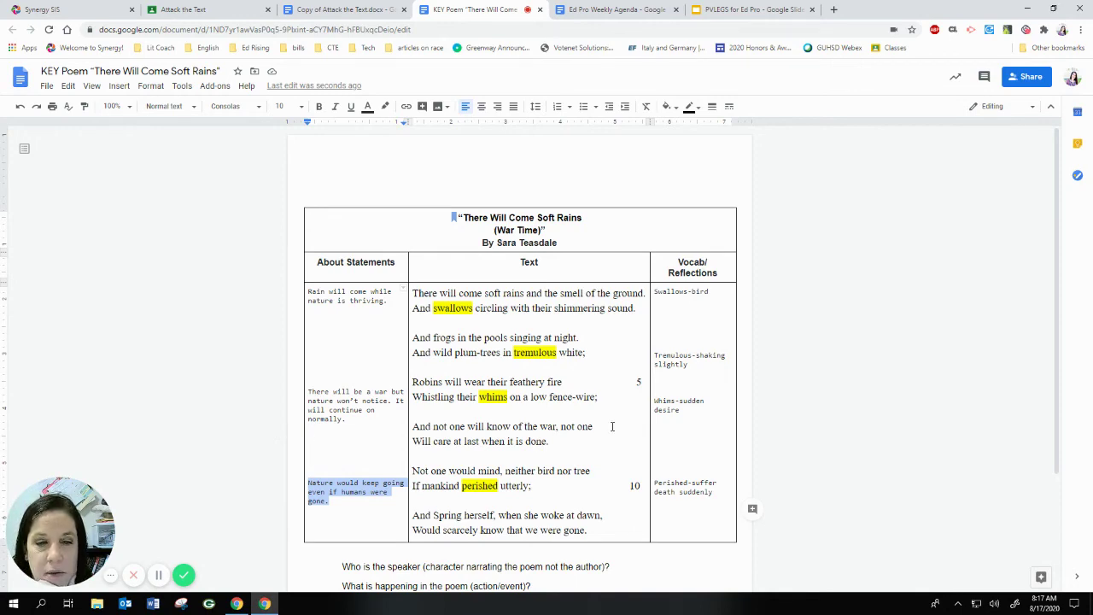
Set the text color to red at the end of the question about who the speaker is.
scroll(613, 427, down, 3)
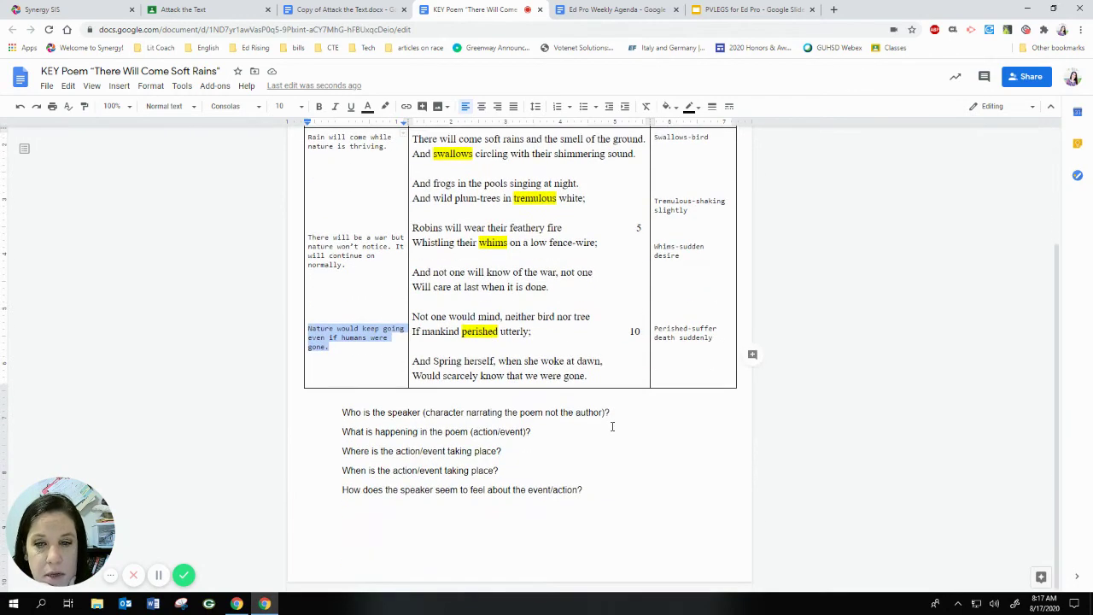
scroll(613, 426, up, 1)
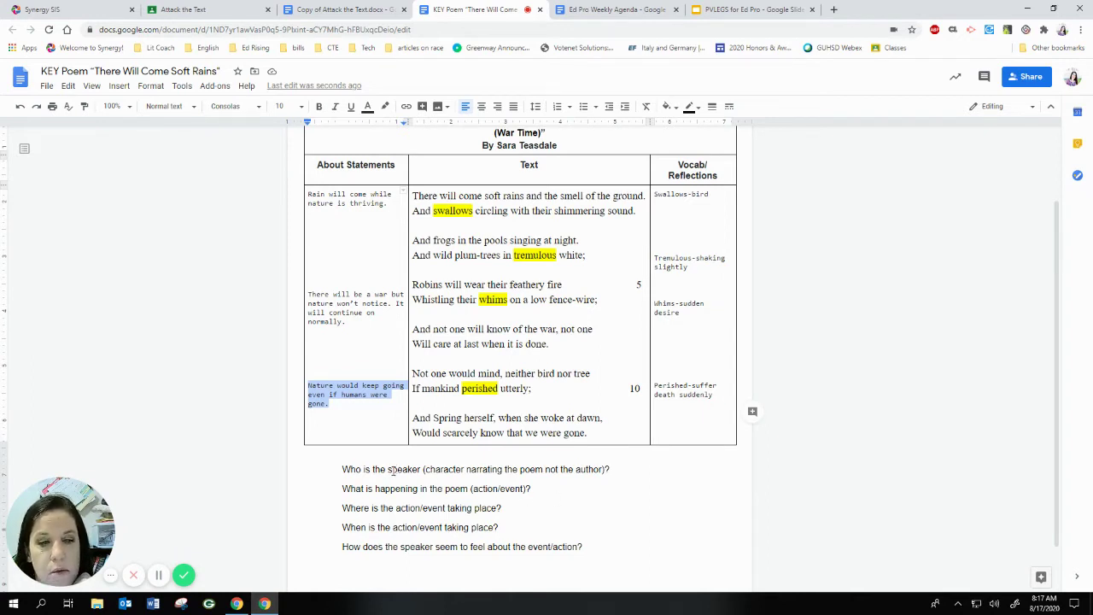
click(615, 471)
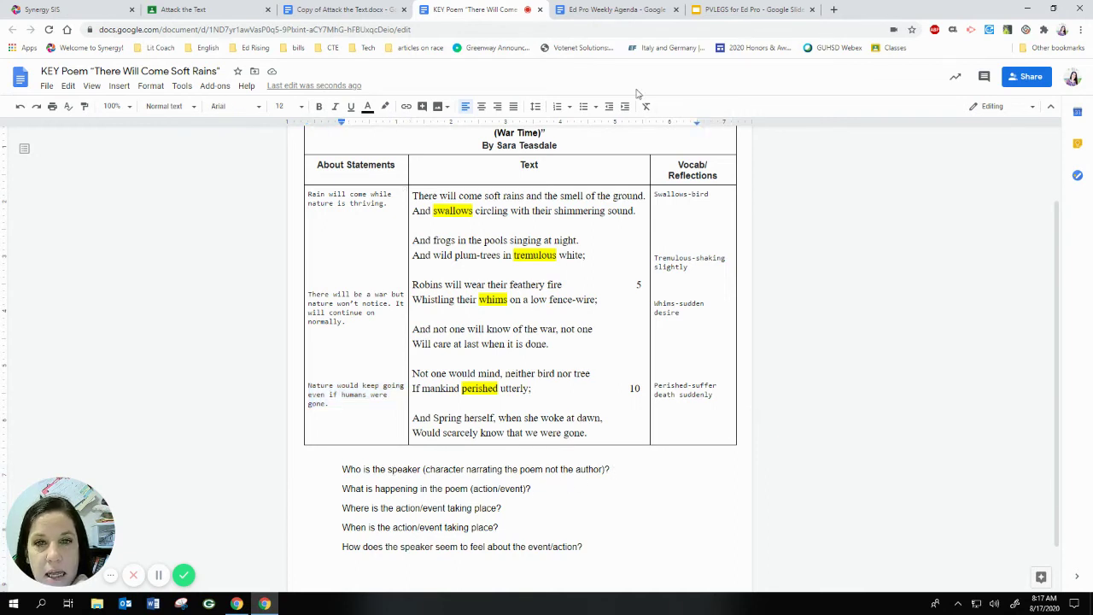
click(373, 106)
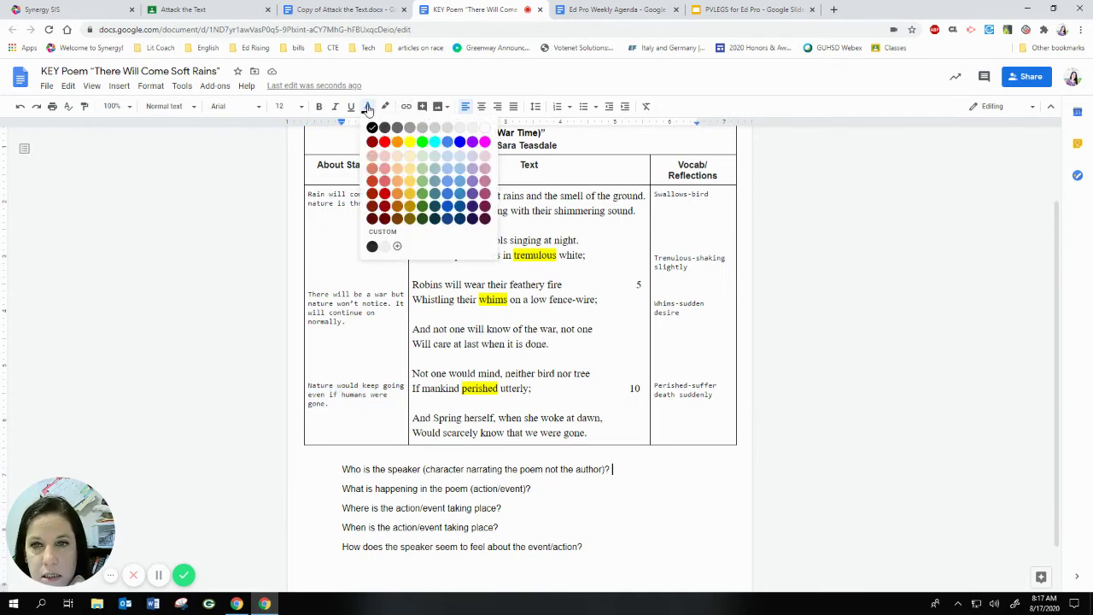
click(384, 145)
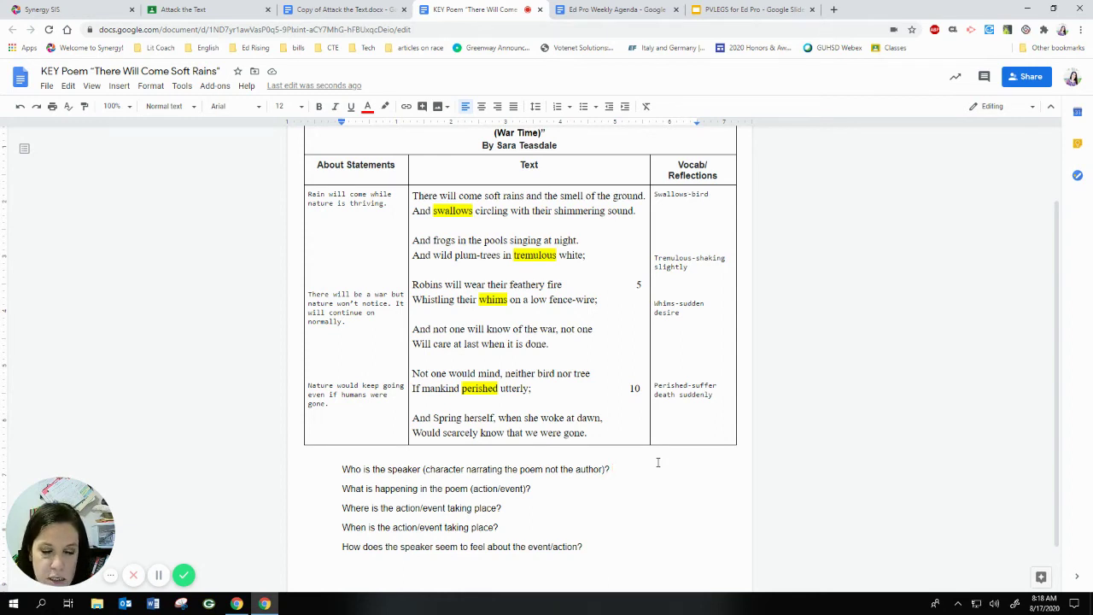
text(Observe)
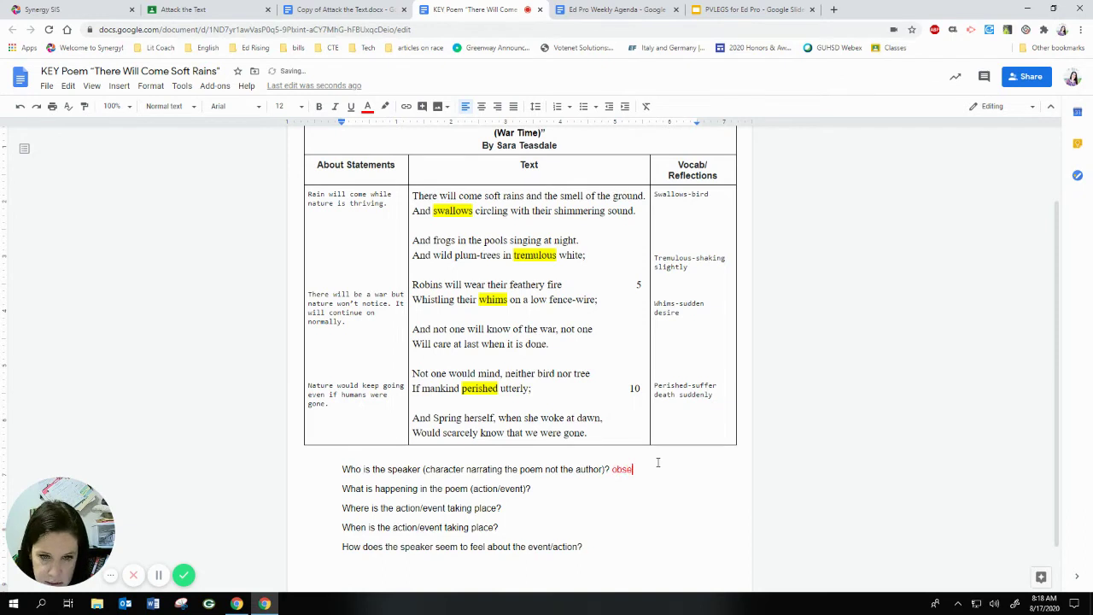
key(BackSpace)
key(BackSpace)
key(BackSpace)
key(BackSpace)
key(BackSpace)
key(BackSpace)
key(BackSpace)
key(BackSpace)
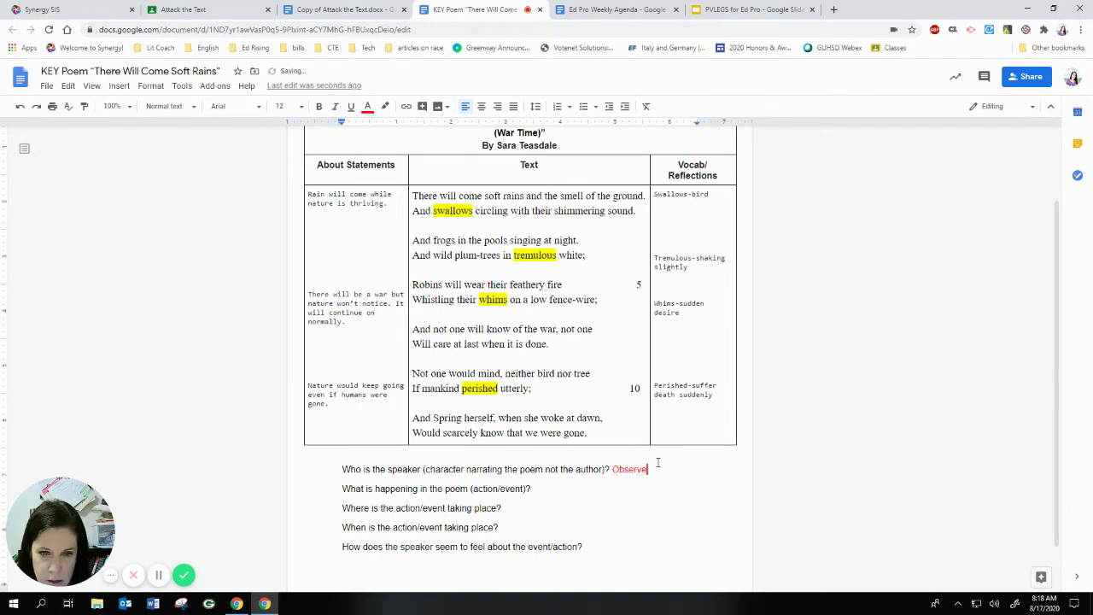
text(s)
key(BackSpace)
Answer the speaker question with "Someone observing nature during wartime".
text(Someone)
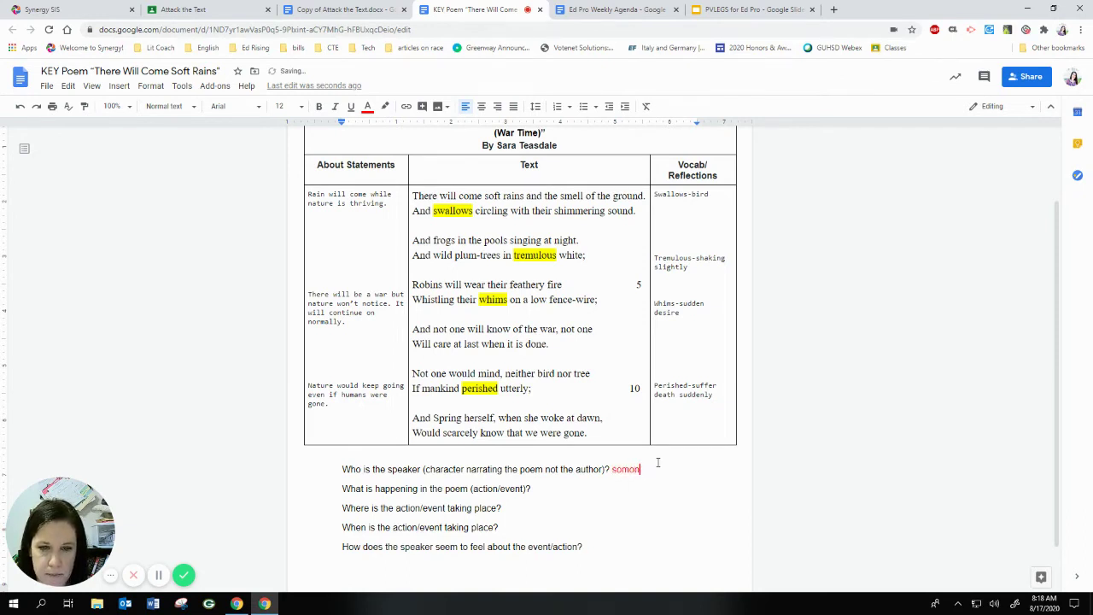
key(BackSpace)
key(BackSpace)
text(ne)
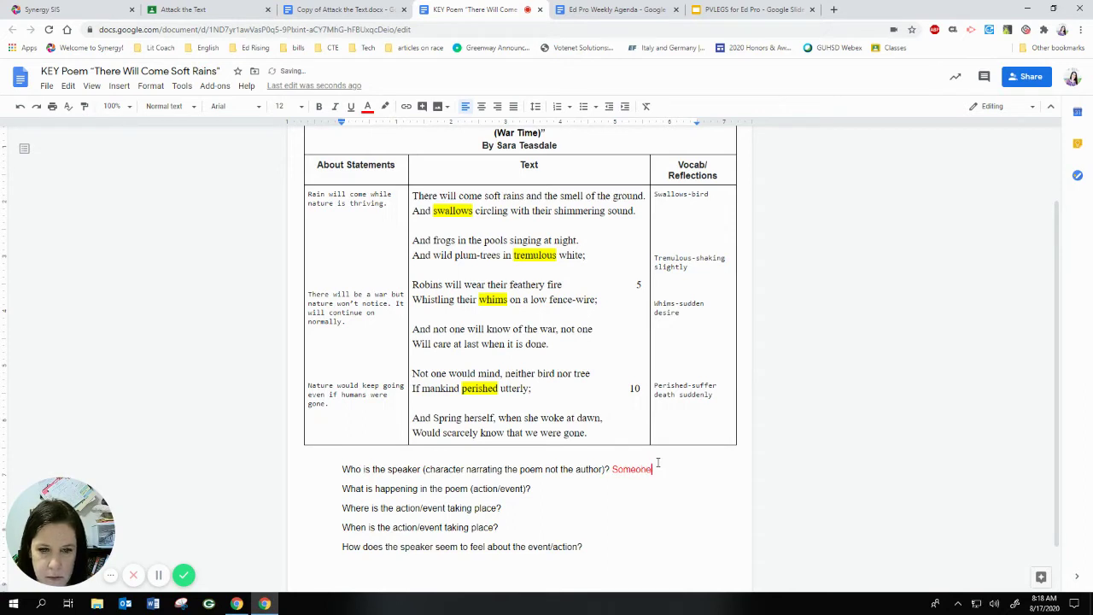
text( observing n)
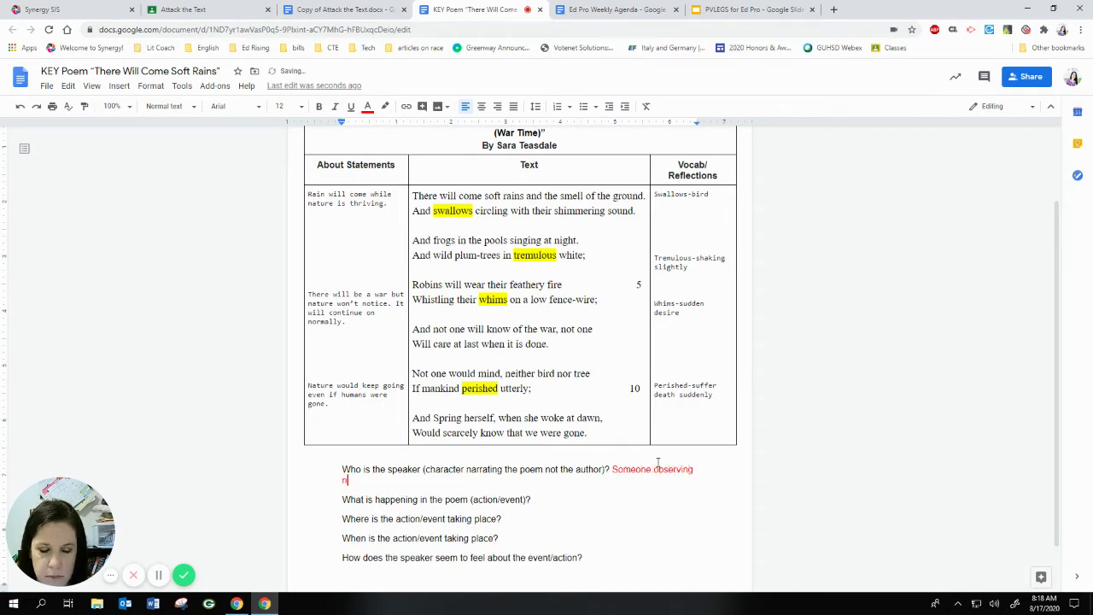
text(ature durin)
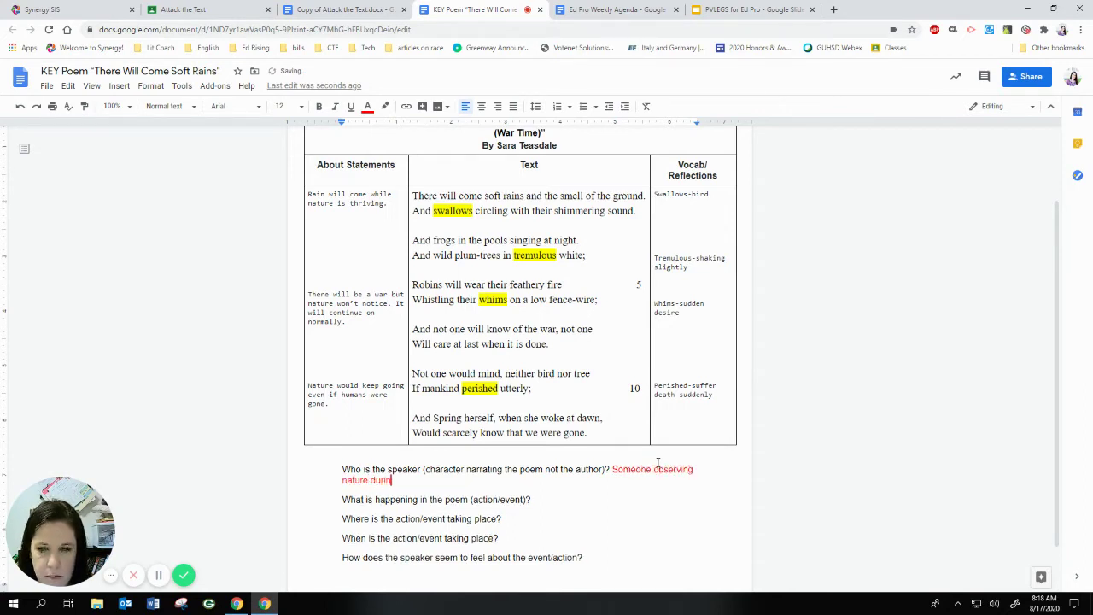
text(g wartime)
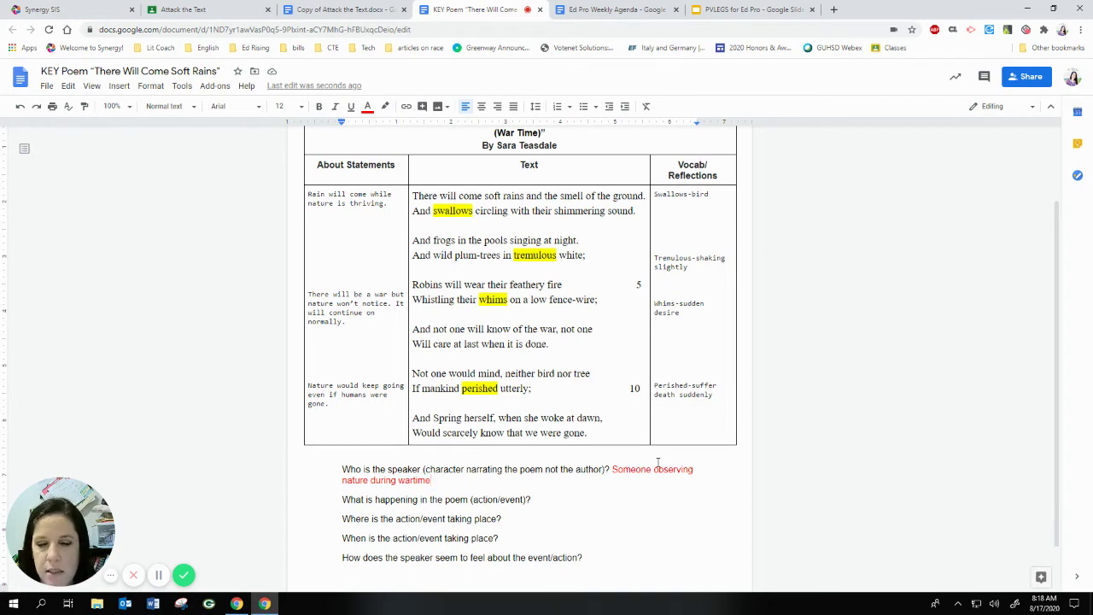
Answer the question about what is happening in the poem in red with "Nature continues even during a war.".
click(537, 501)
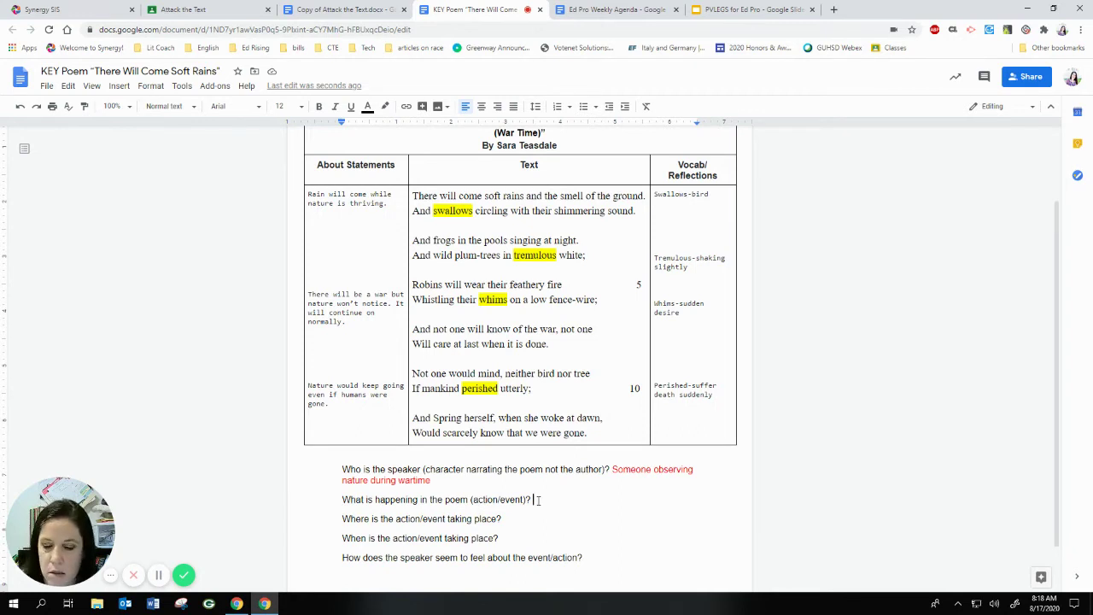
click(368, 106)
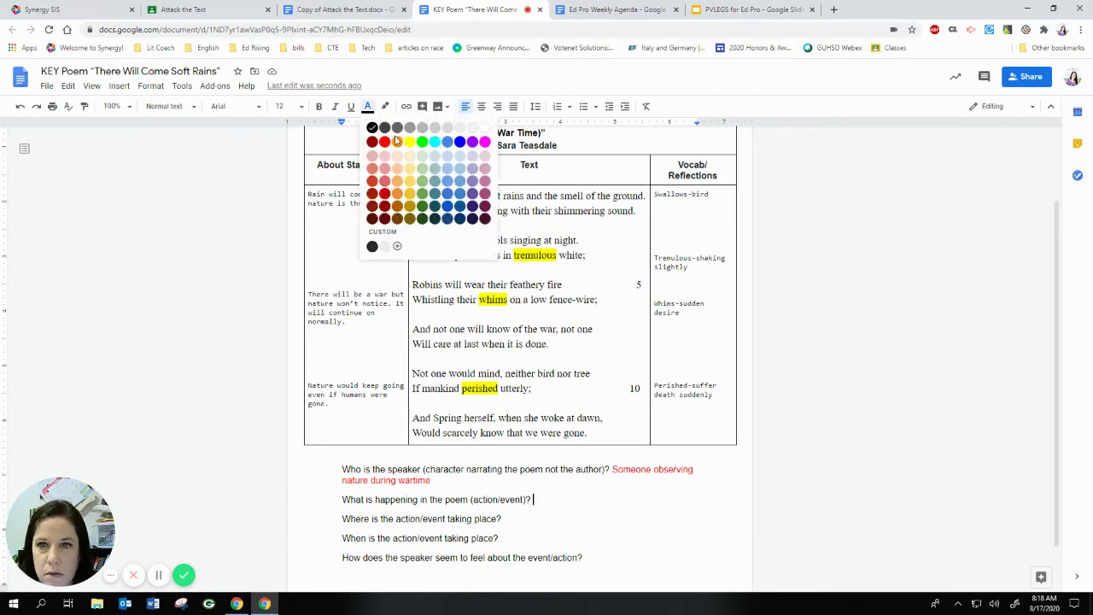
click(385, 141)
text(Nature )
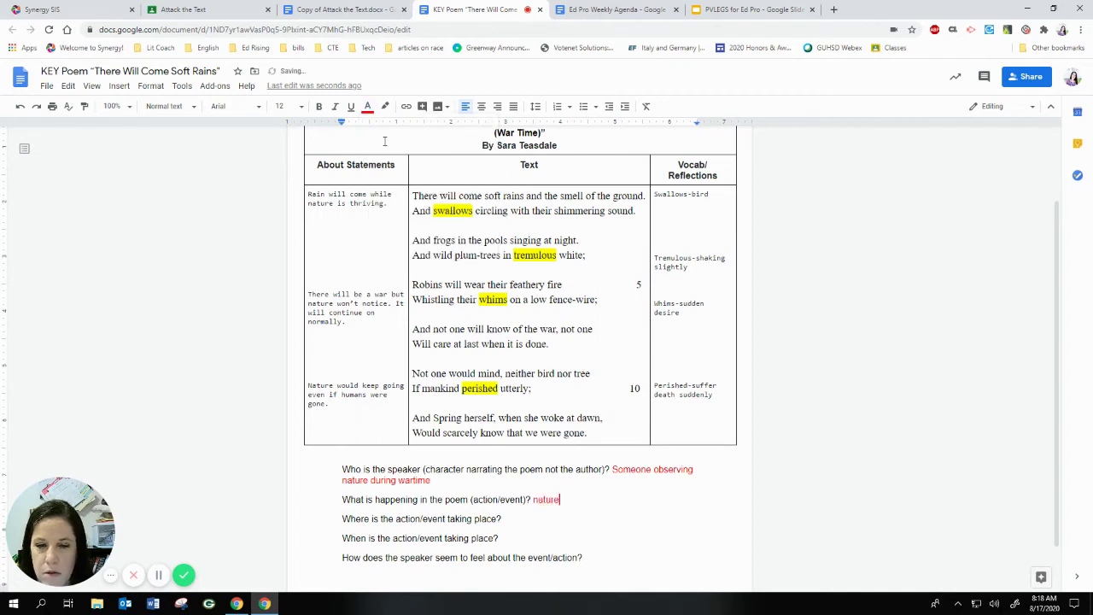
text(is con)
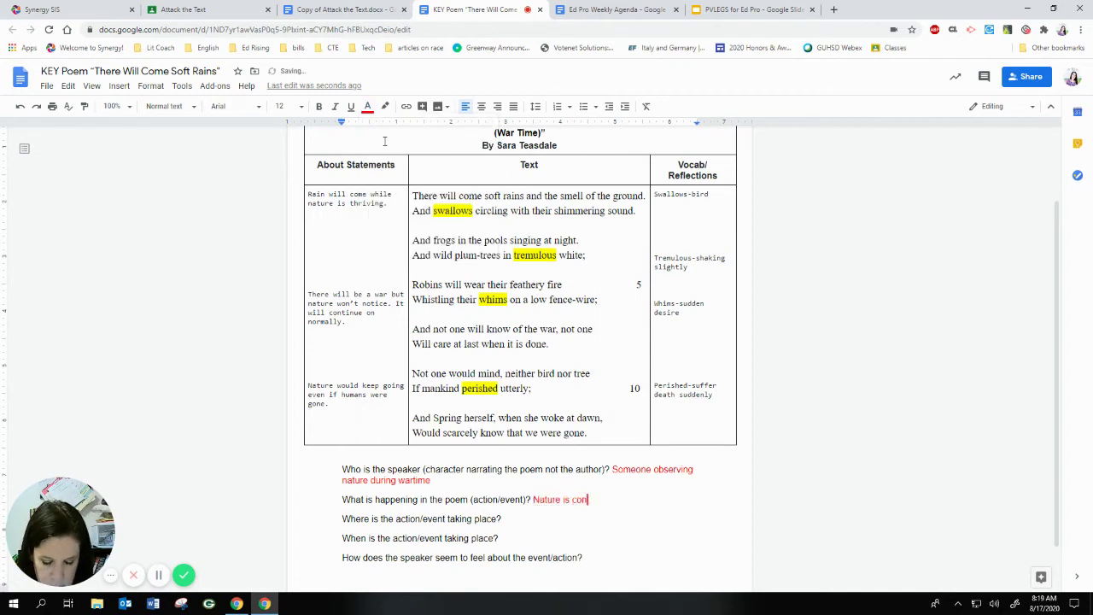
key(BackSpace)
key(BackSpace)
key(BackSpace)
key(BackSpace)
key(BackSpace)
key(BackSpace)
text(contin)
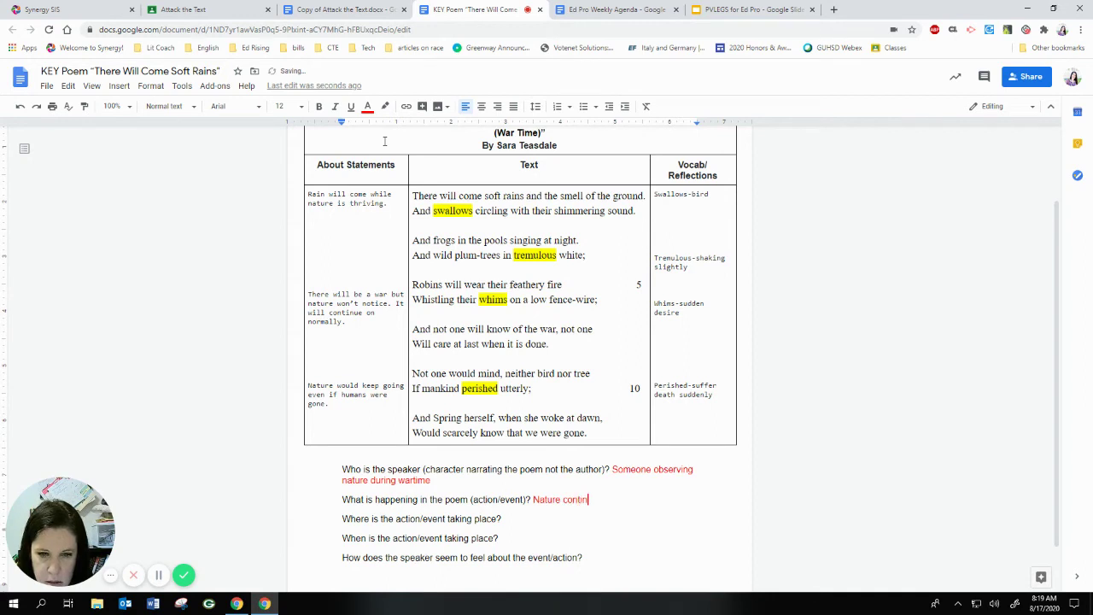
text(ues even )
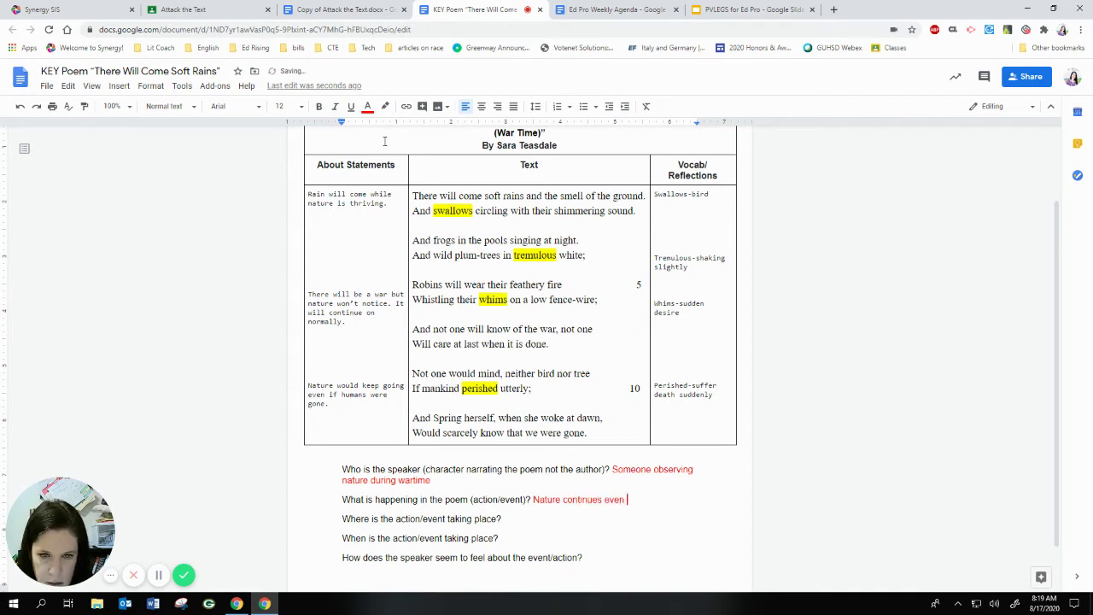
text(during a wa)
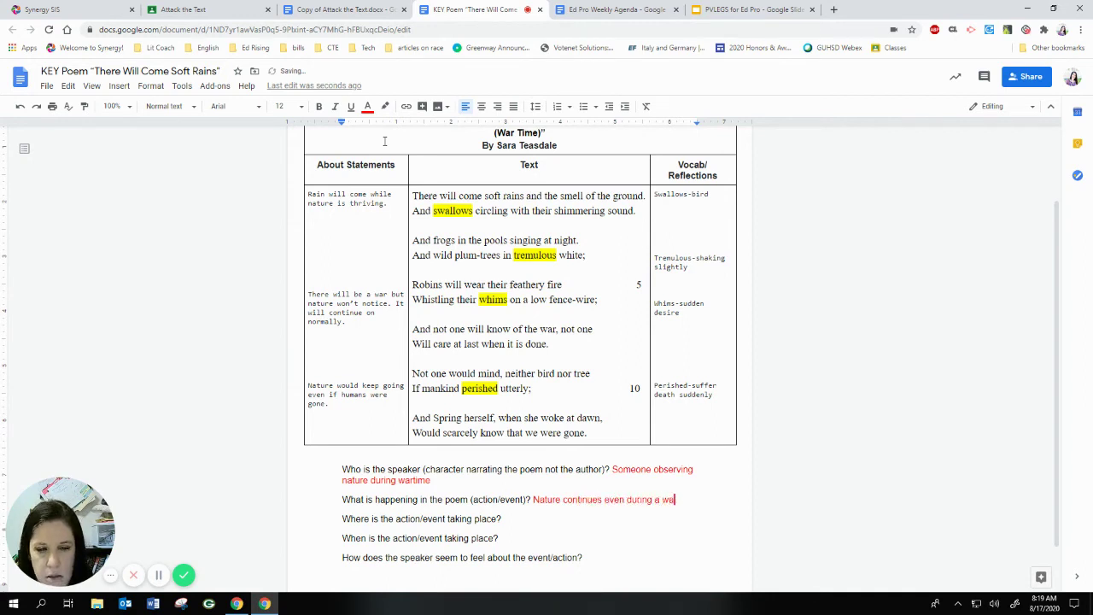
text(r.)
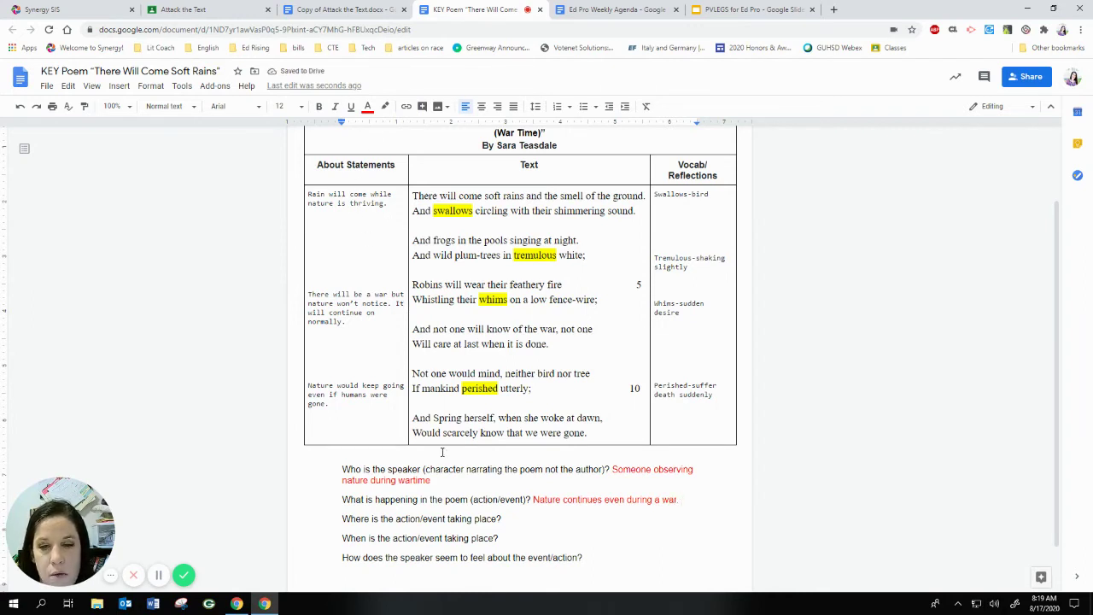
Answer the question about where the action/event takes place in red with "nature".
click(510, 519)
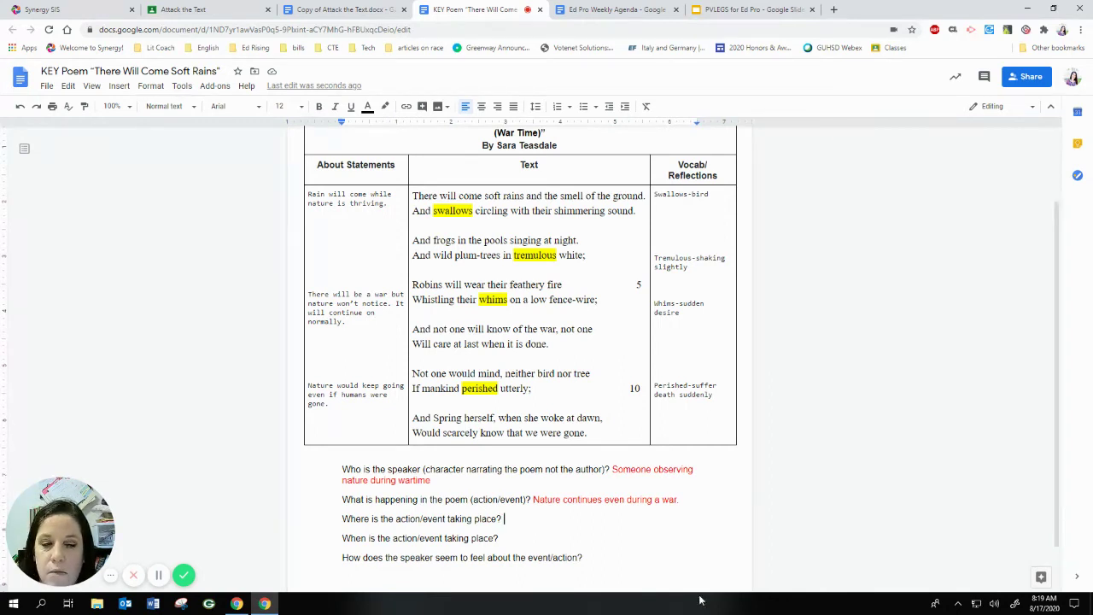
click(367, 107)
click(385, 141)
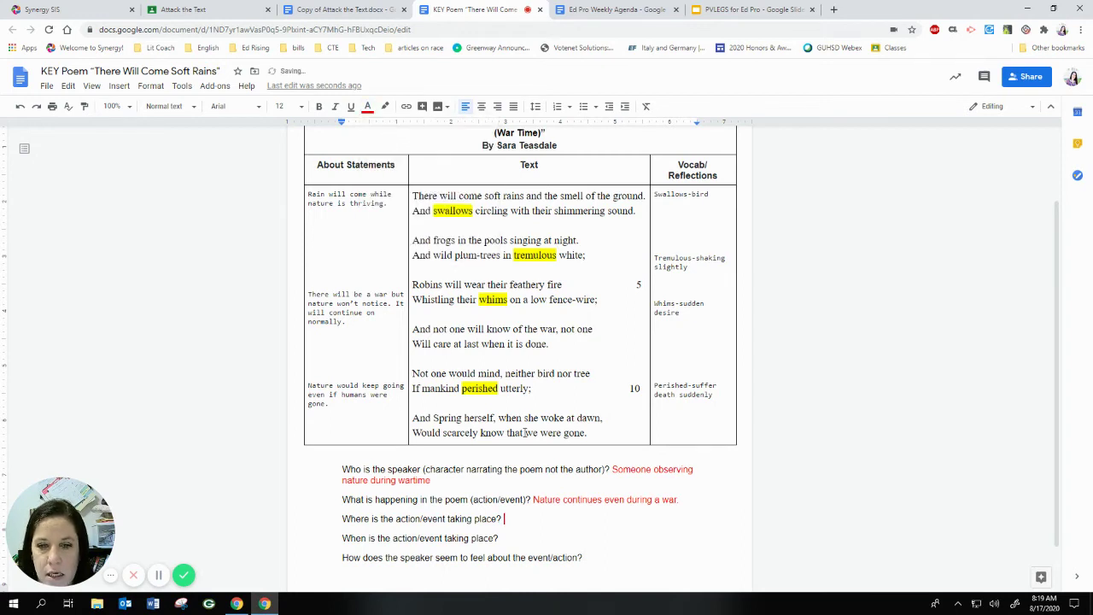
text(nature)
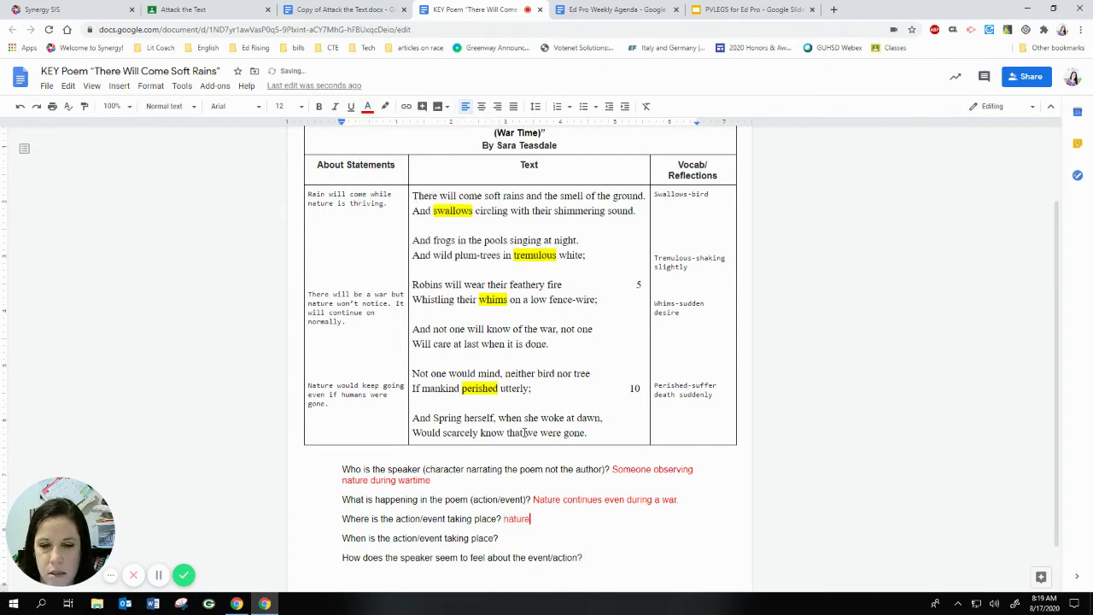
Answer the question about when the action/event takes place in red with "During war, after a war".
click(513, 540)
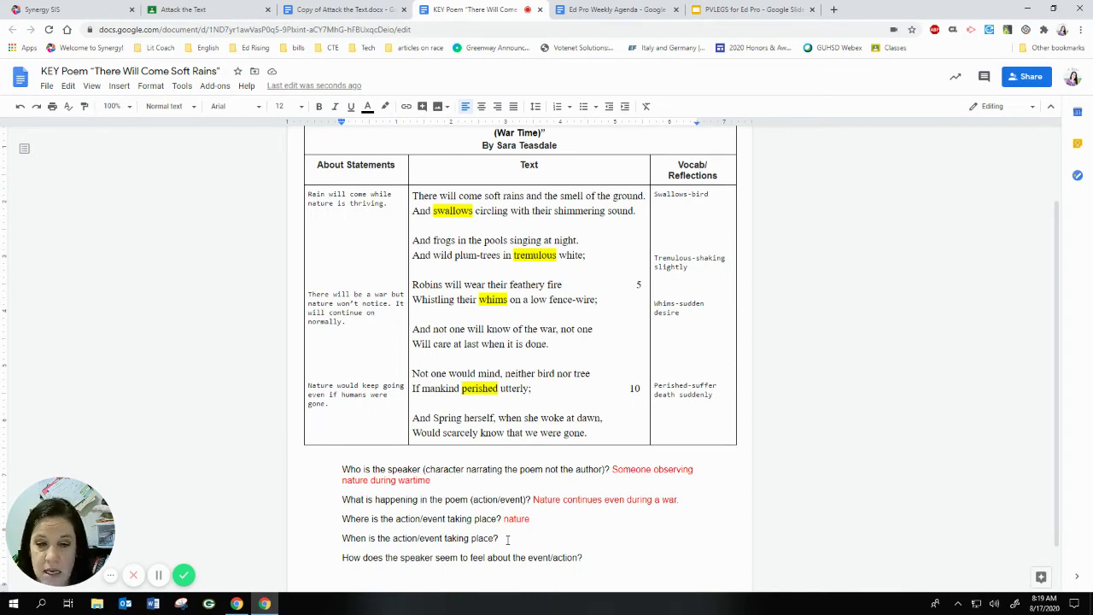
text(during)
key(BackSpace)
key(BackSpace)
key(BackSpace)
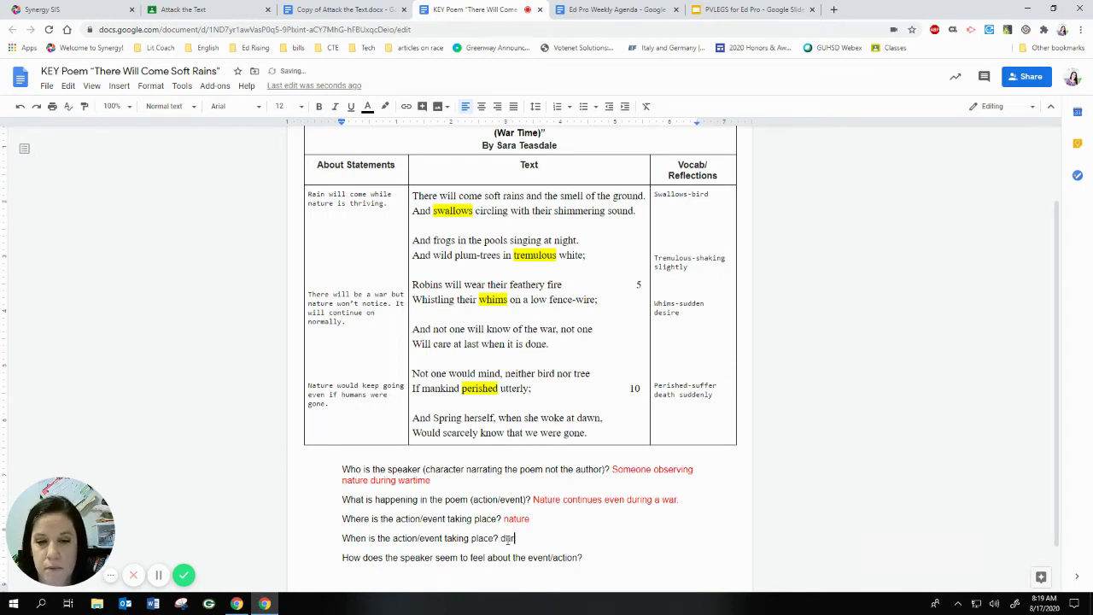
key(BackSpace)
key(BackSpace)
key(BackSpace)
click(367, 106)
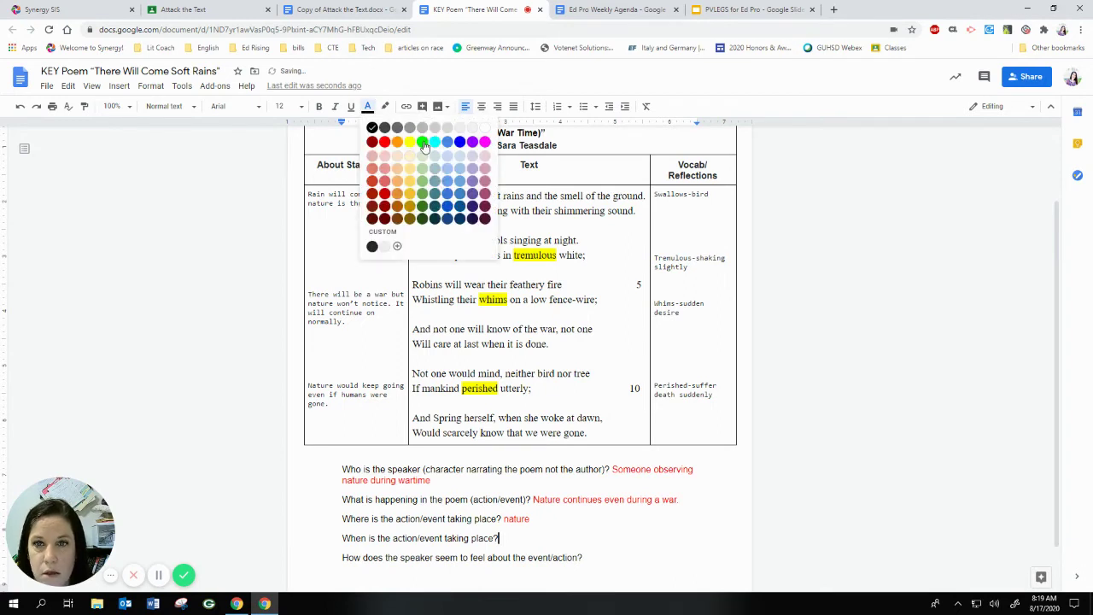
click(381, 142)
text(d)
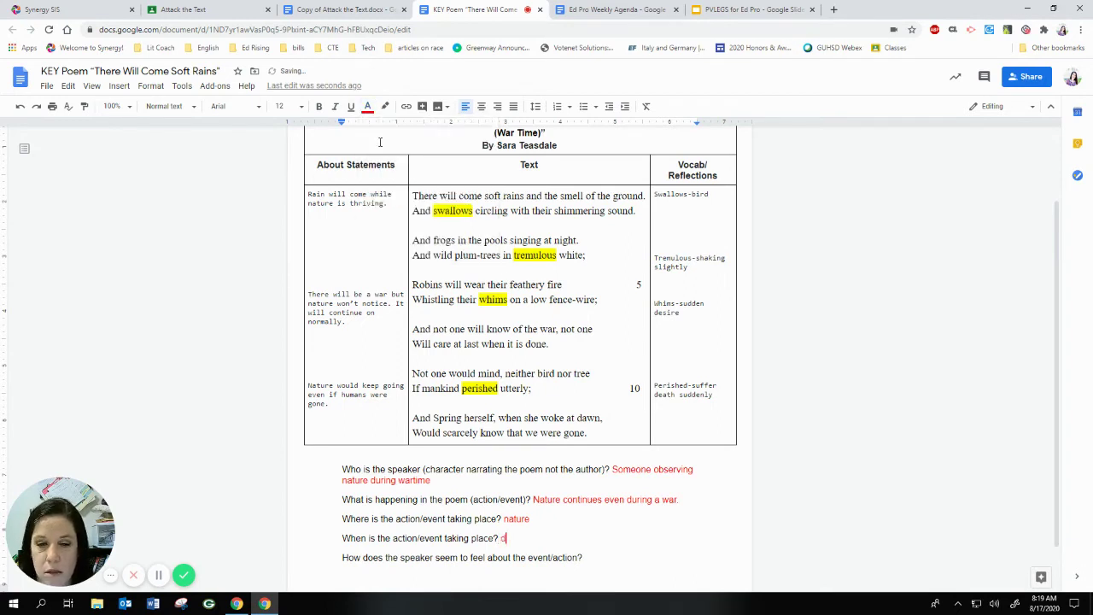
text(uring war)
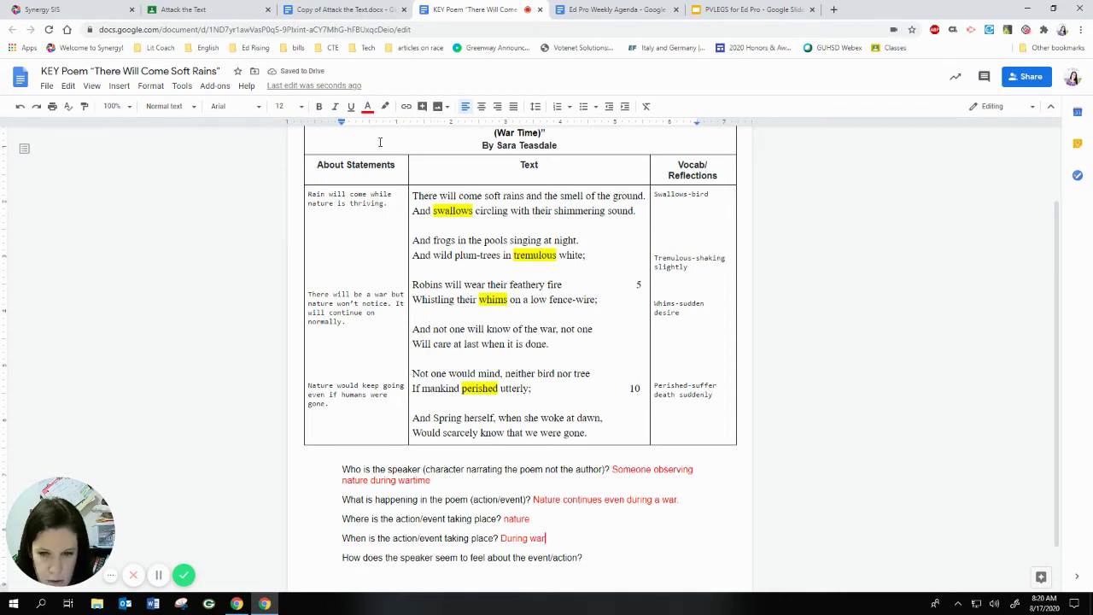
text(, af)
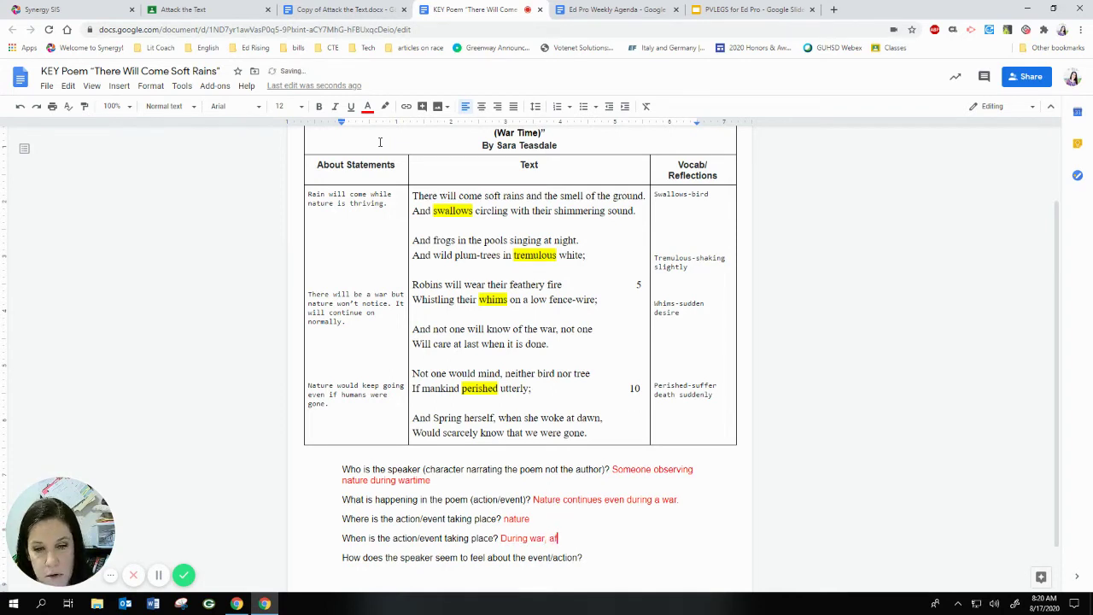
text(ter a war)
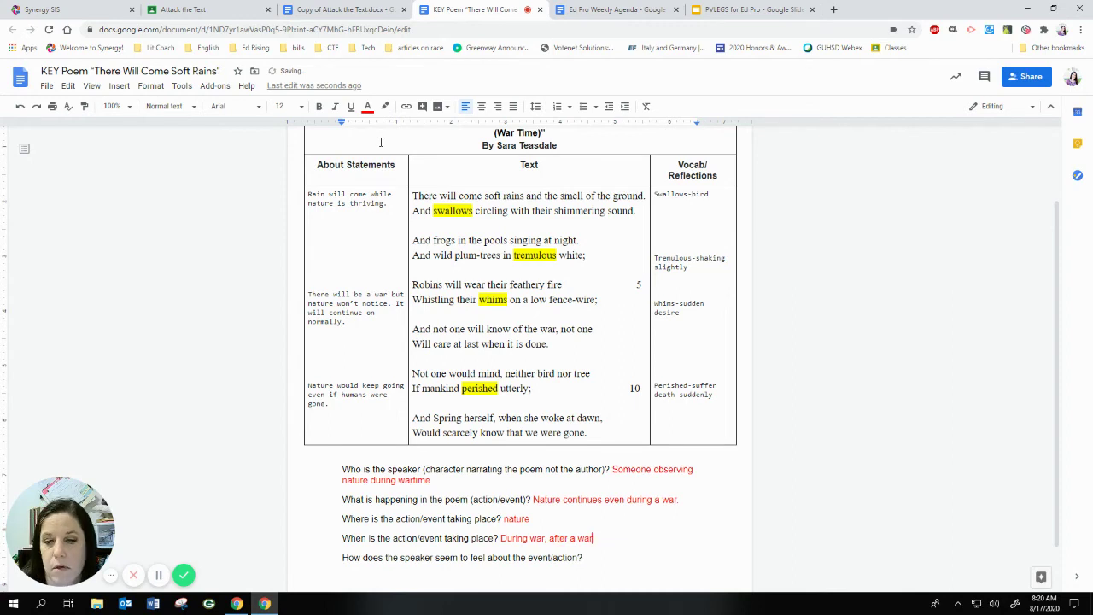
Answer the question about how the speaker seems to feel in red with "Gloomy, hopeless, but also reflective".
scroll(595, 500, down, 1)
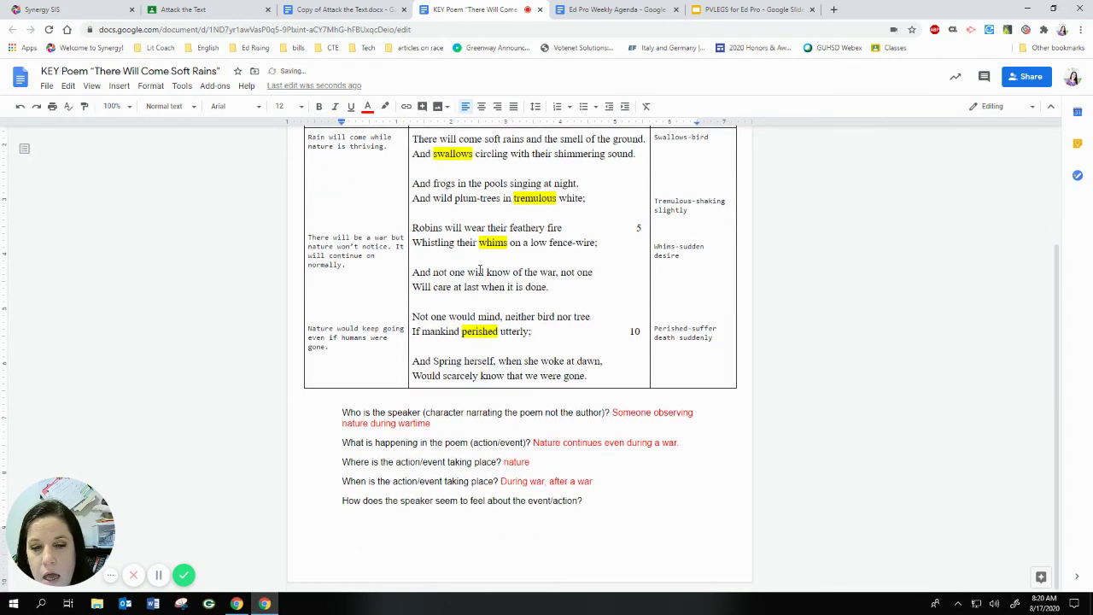
click(594, 501)
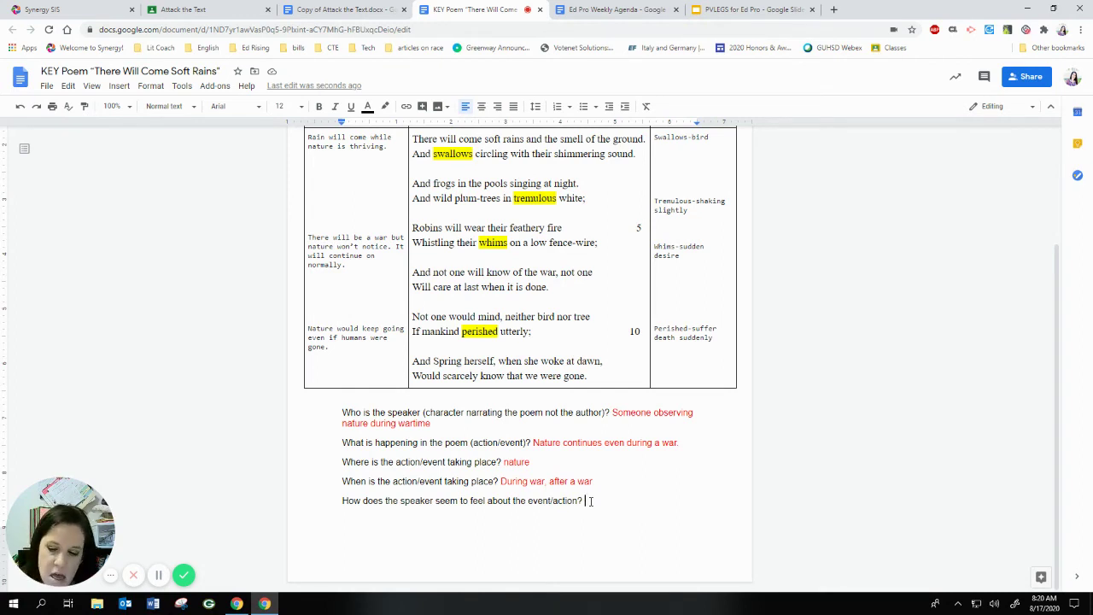
click(370, 107)
click(386, 152)
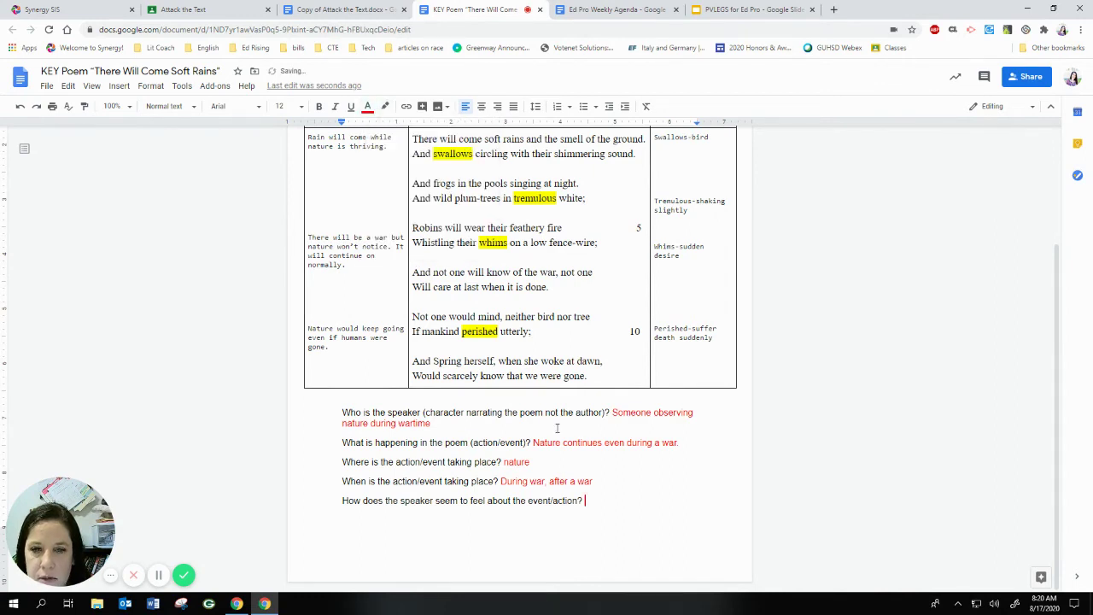
text(gl)
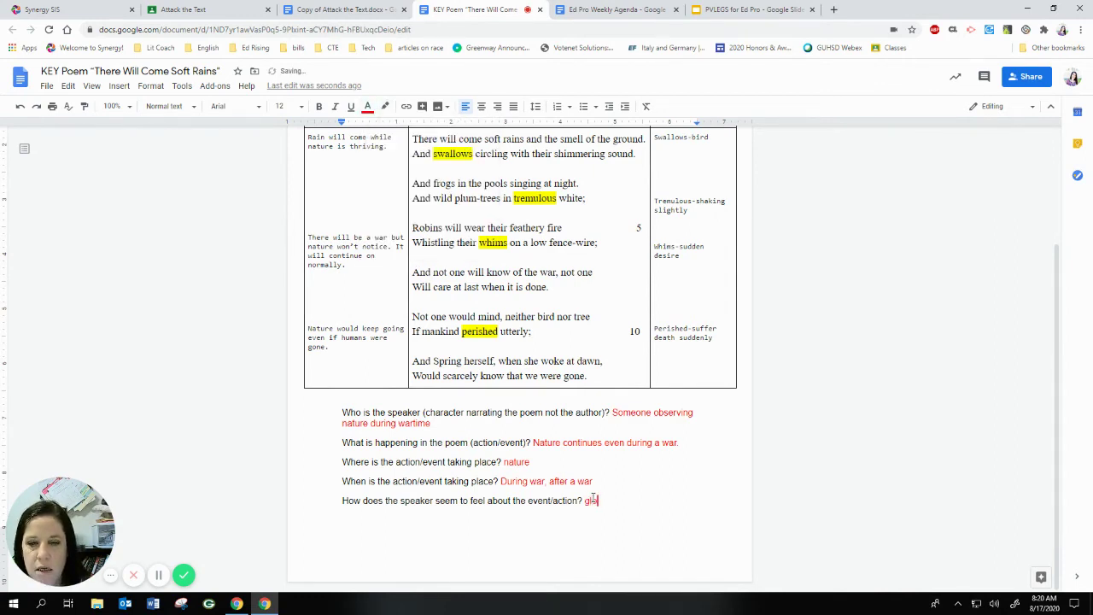
text(oomy, )
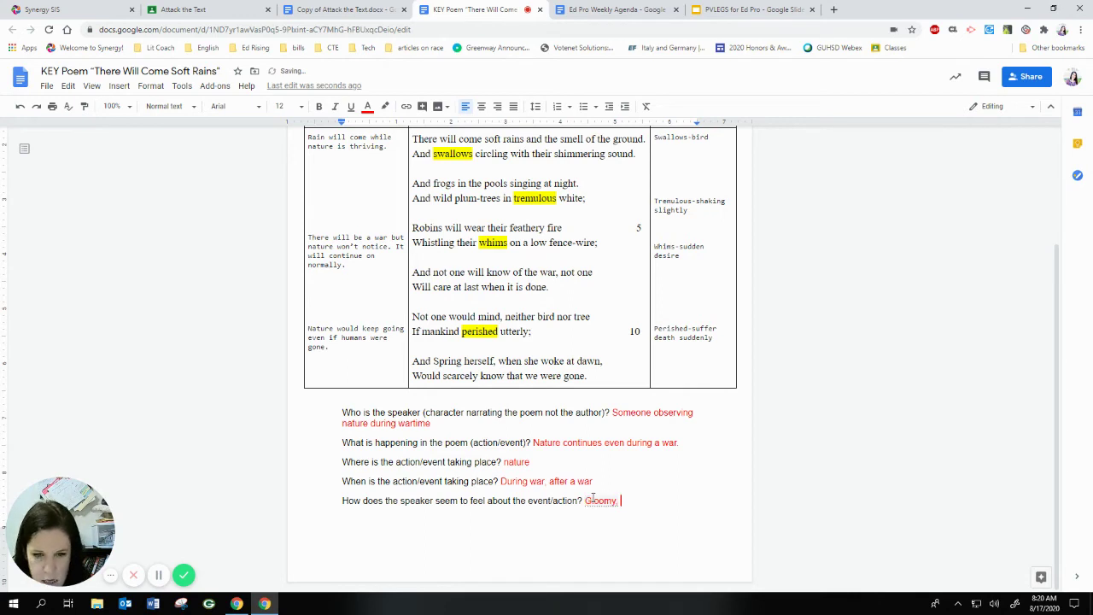
text(hopeless, )
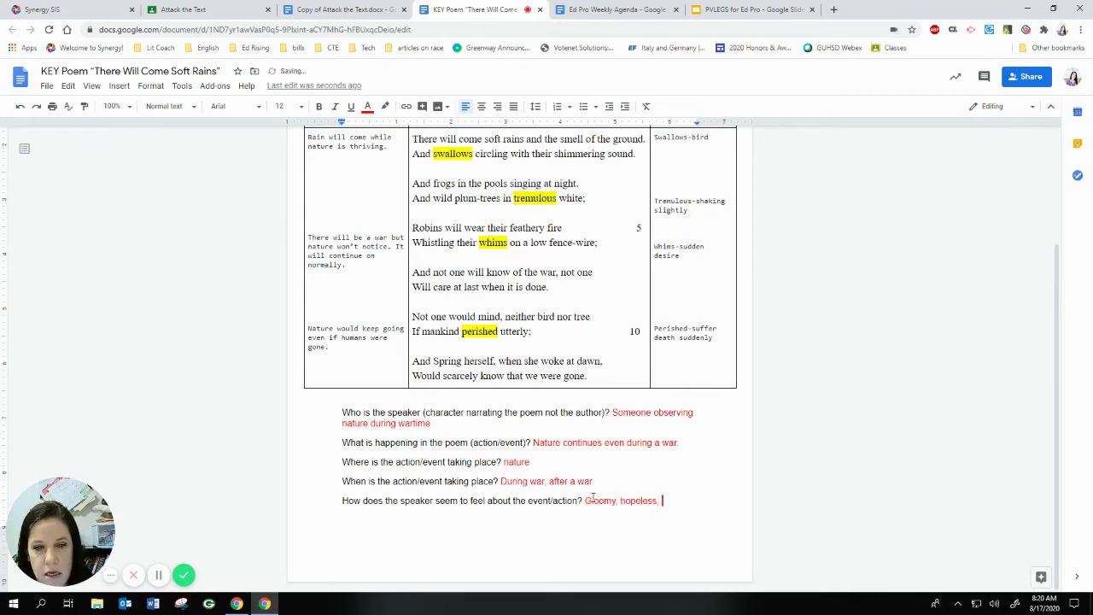
text(but al)
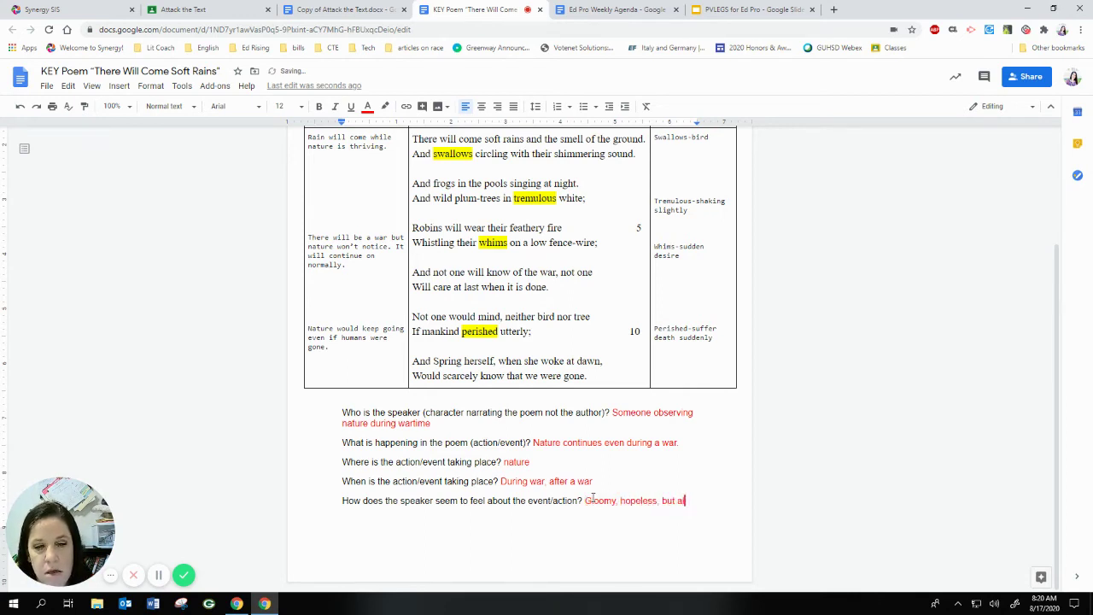
text(so reflective)
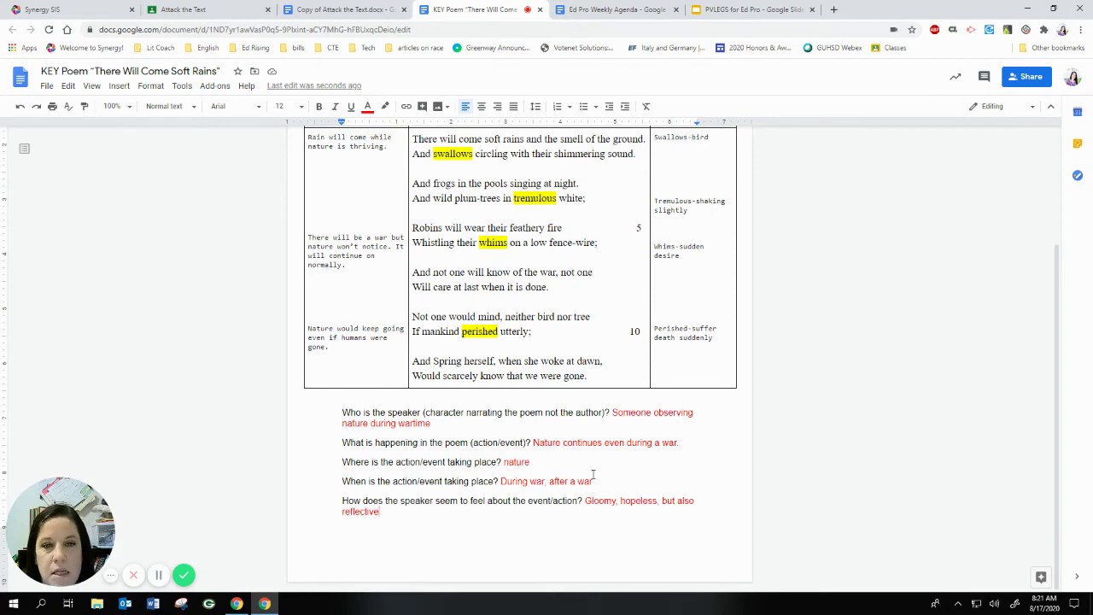
Highlight "smell of the ground" in the poem's first line in green and note "imagery" under "Swallows-bird" in Vocab/Reflections.
scroll(596, 316, up, 2)
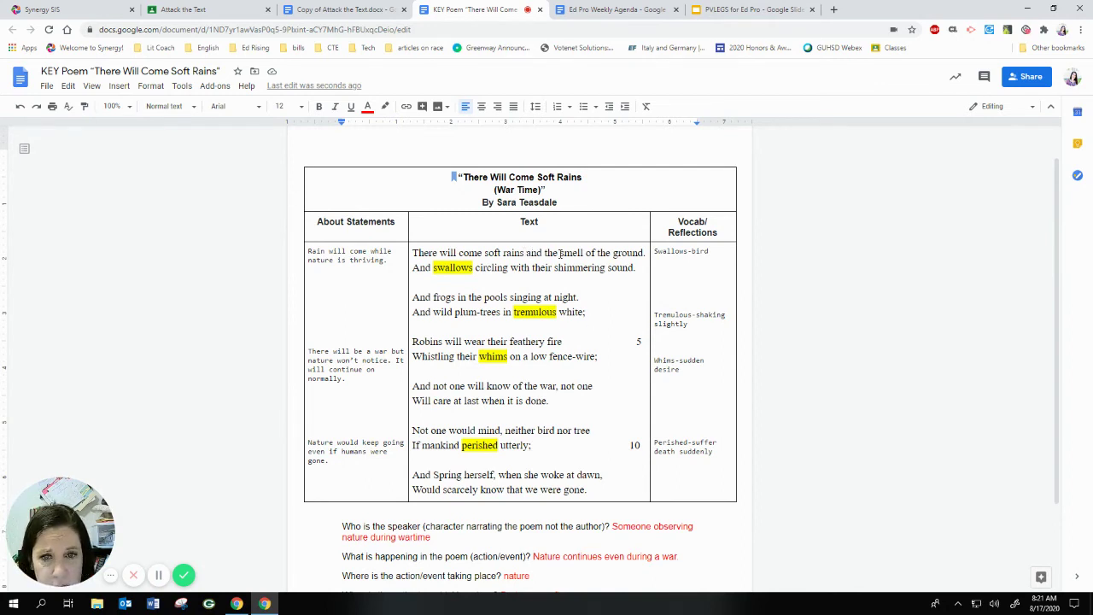
drag(560, 252, 646, 255)
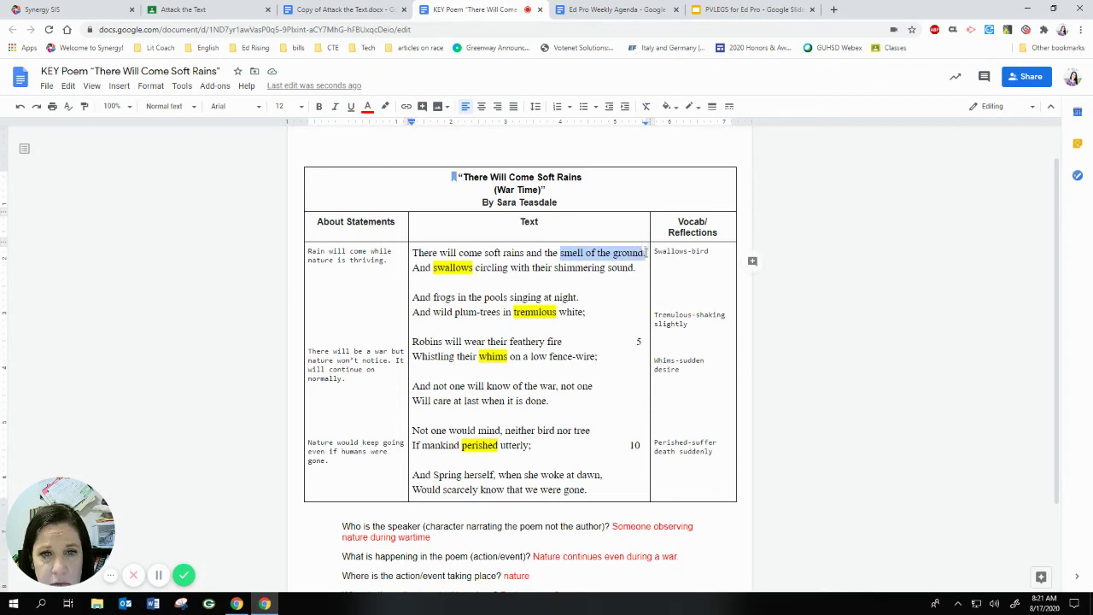
click(373, 112)
click(385, 107)
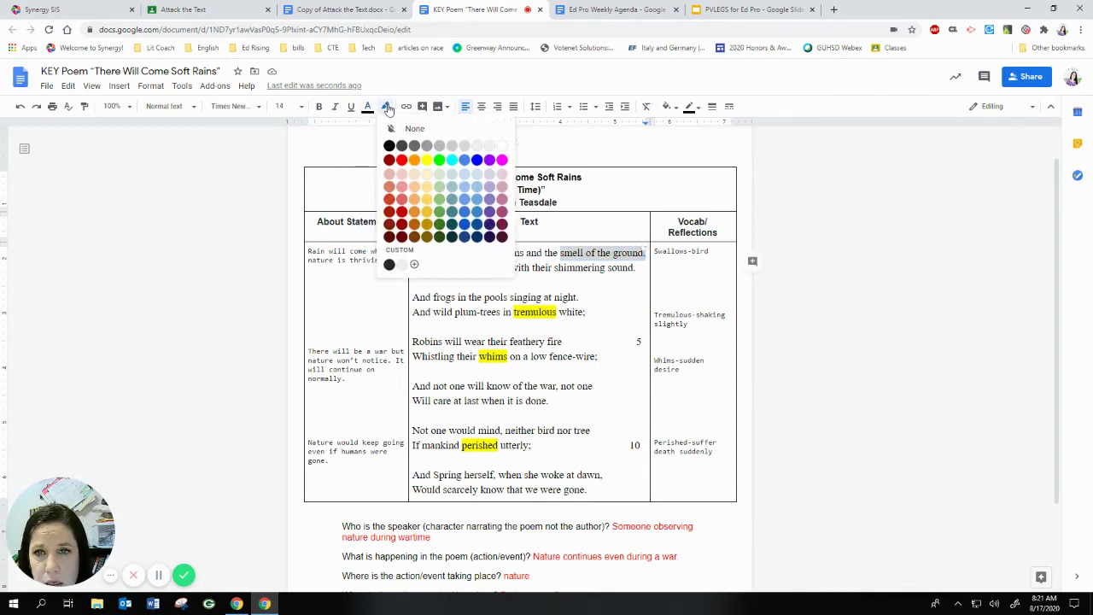
click(439, 168)
click(661, 259)
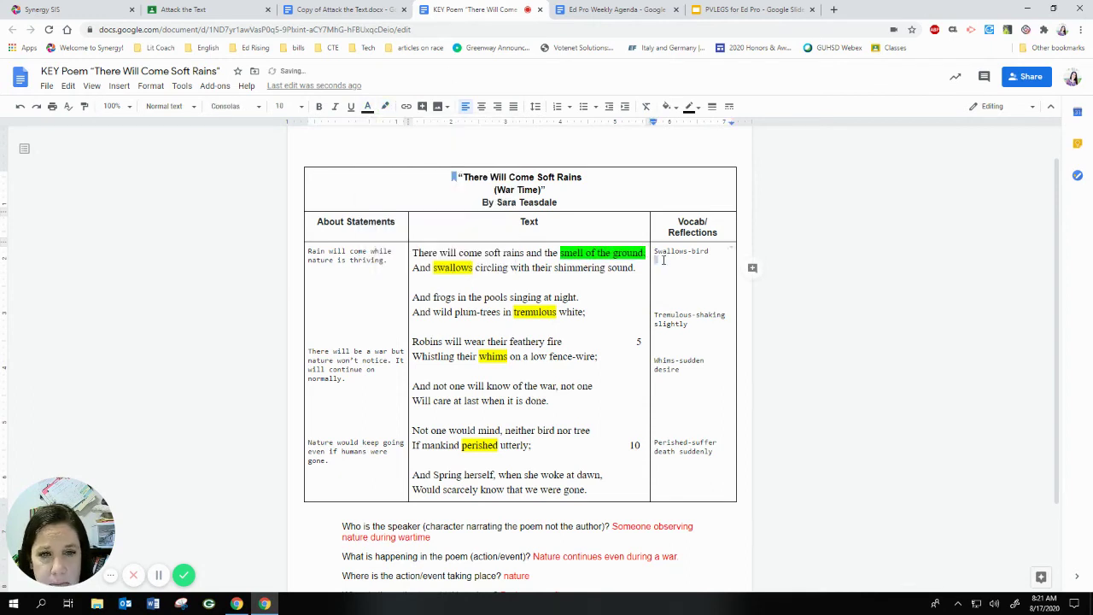
text(imagery)
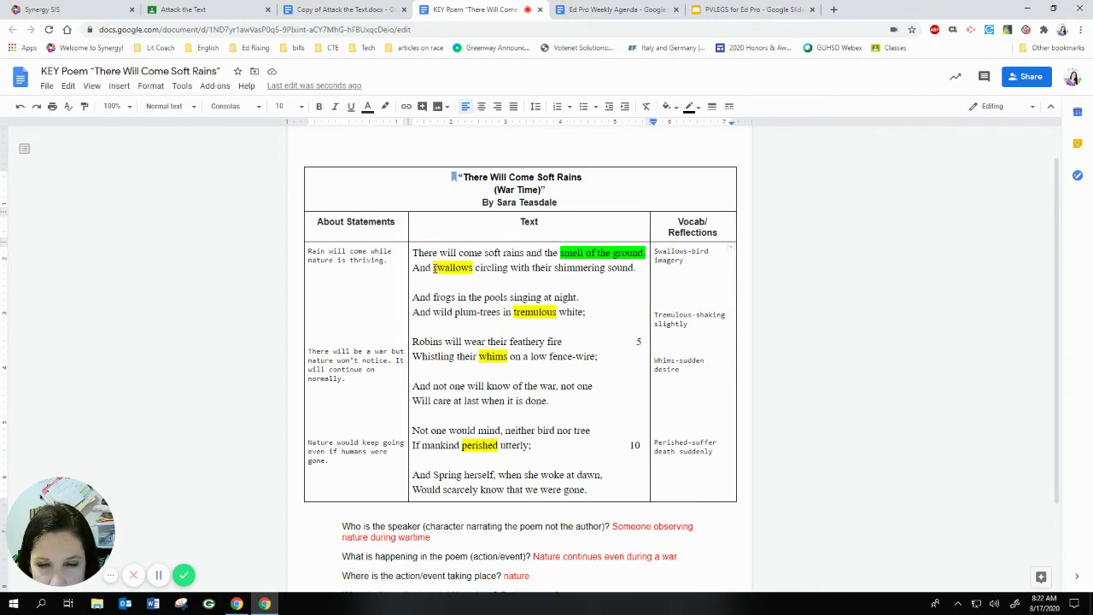
Highlight "swallows circling with their shimmering sound" in the poem's second line in green.
drag(433, 268, 636, 272)
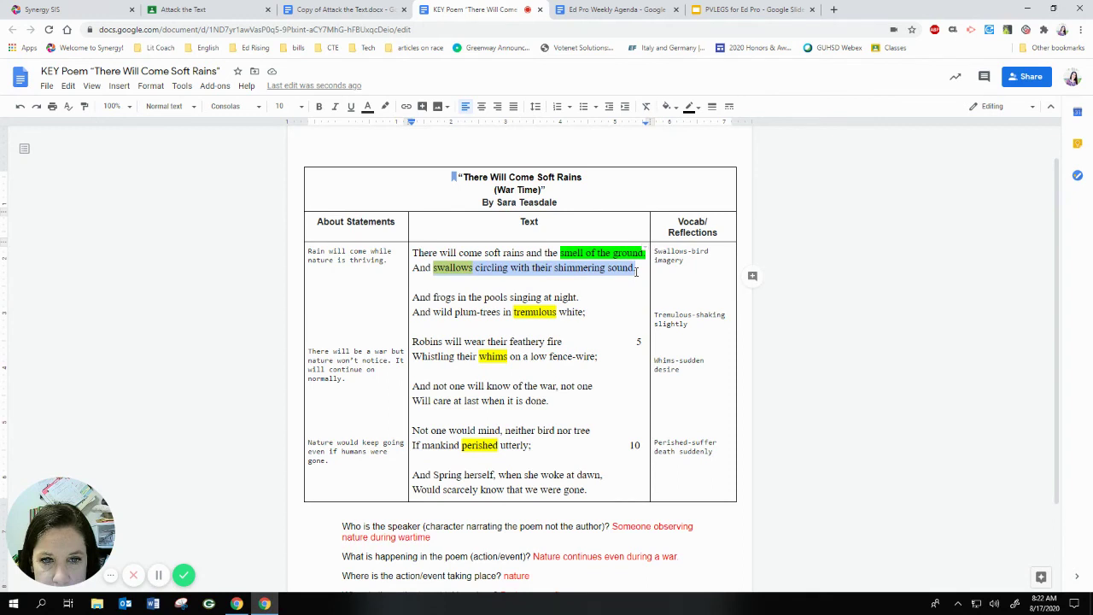
click(385, 106)
click(440, 160)
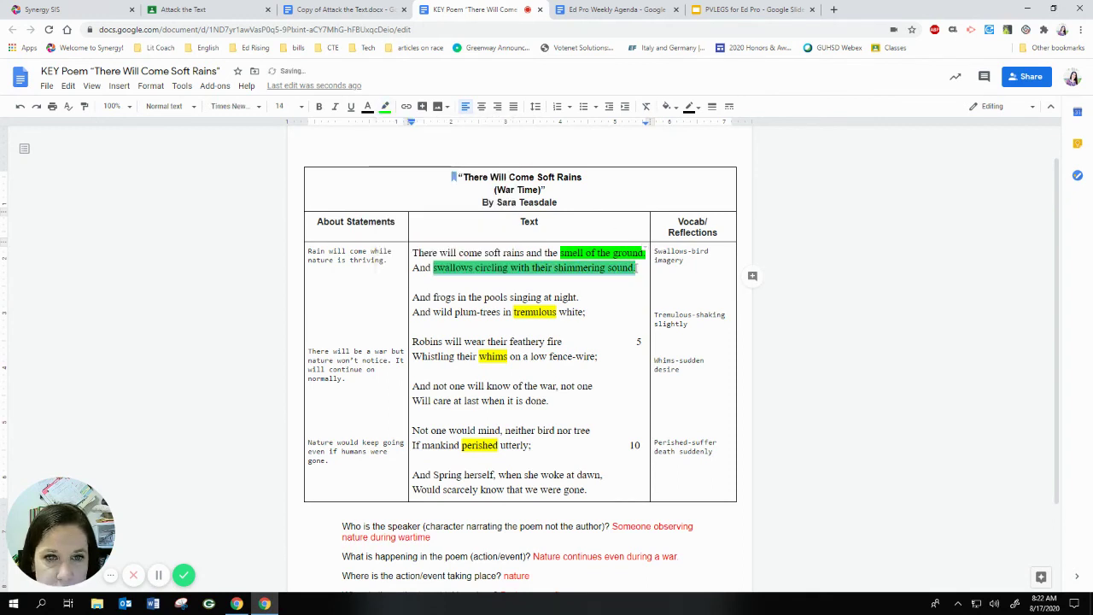
Add "Alliteration" below the first imagery note in Vocab/Reflections and remove a blank line above the "Tremulous" definition.
click(658, 271)
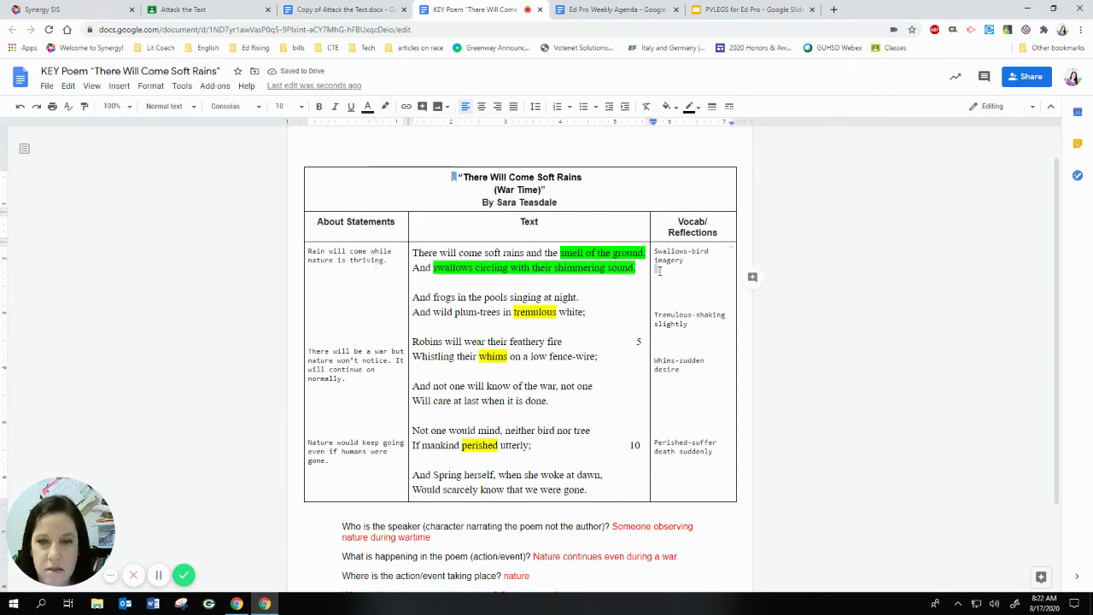
text(all)
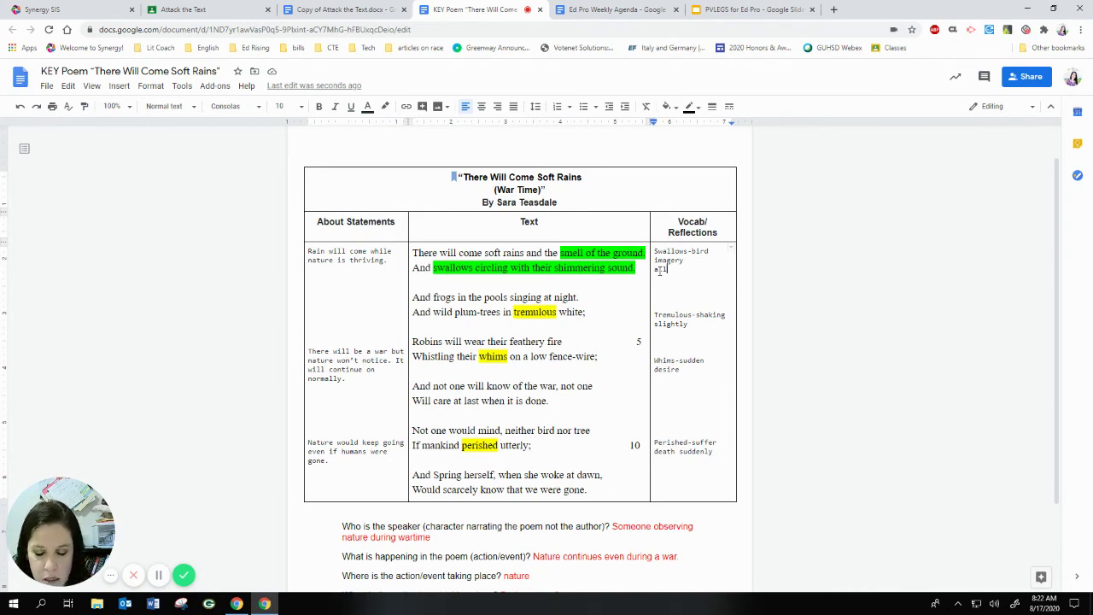
text(iteration)
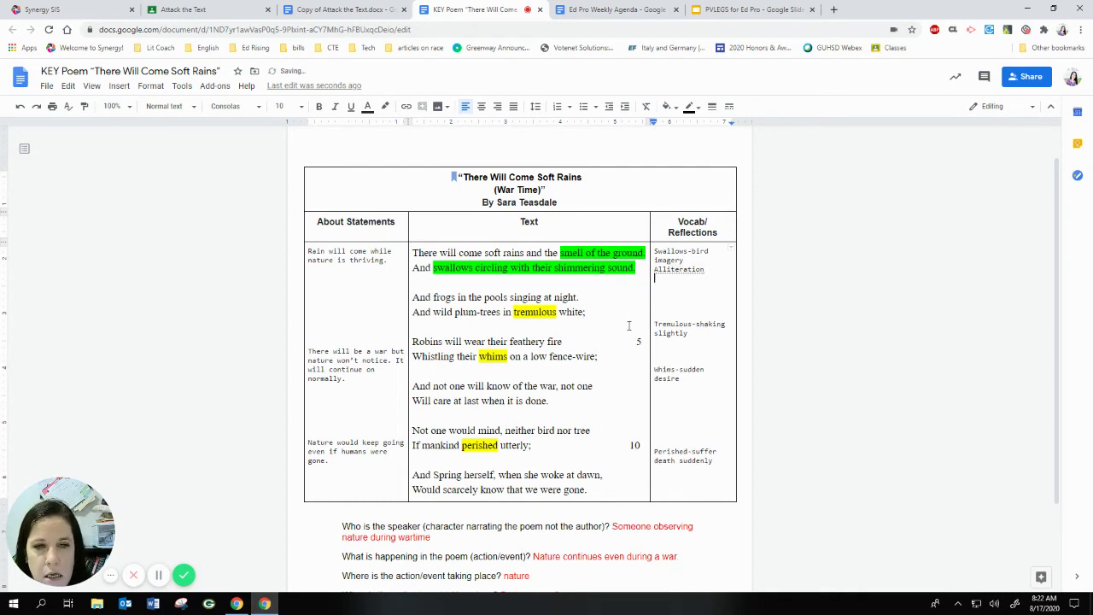
click(751, 306)
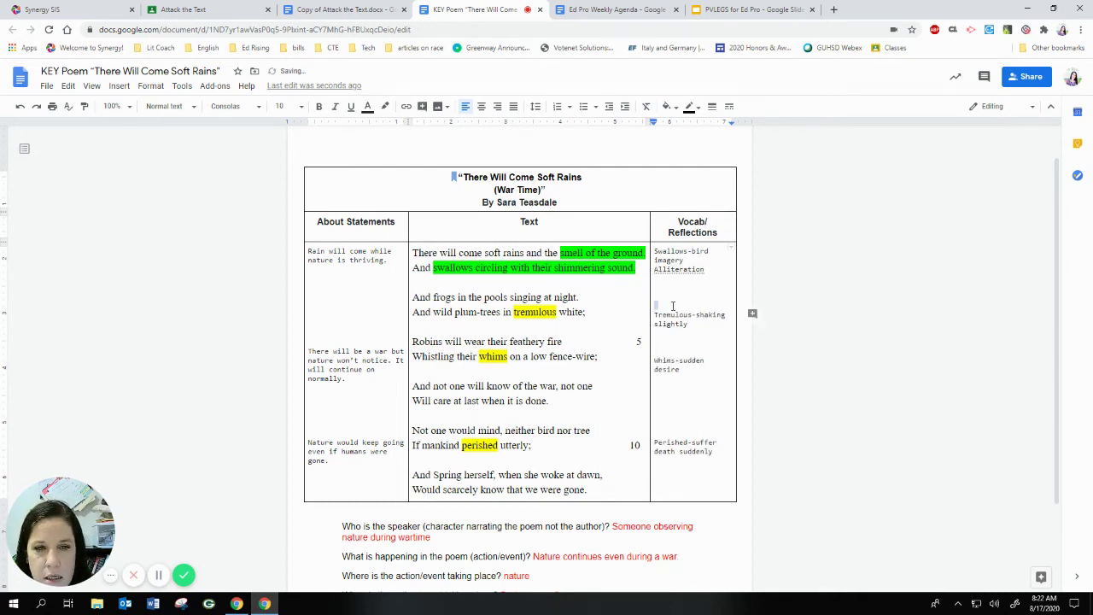
key(Delete)
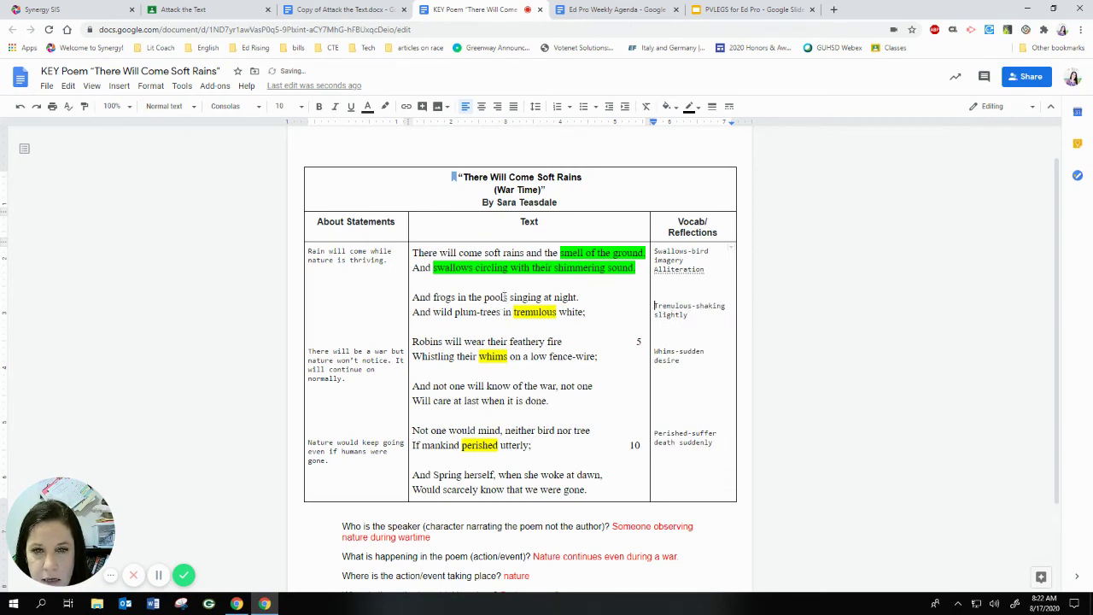
Highlight "frogs in the pools singing at night" in the second stanza in green.
drag(510, 298, 579, 298)
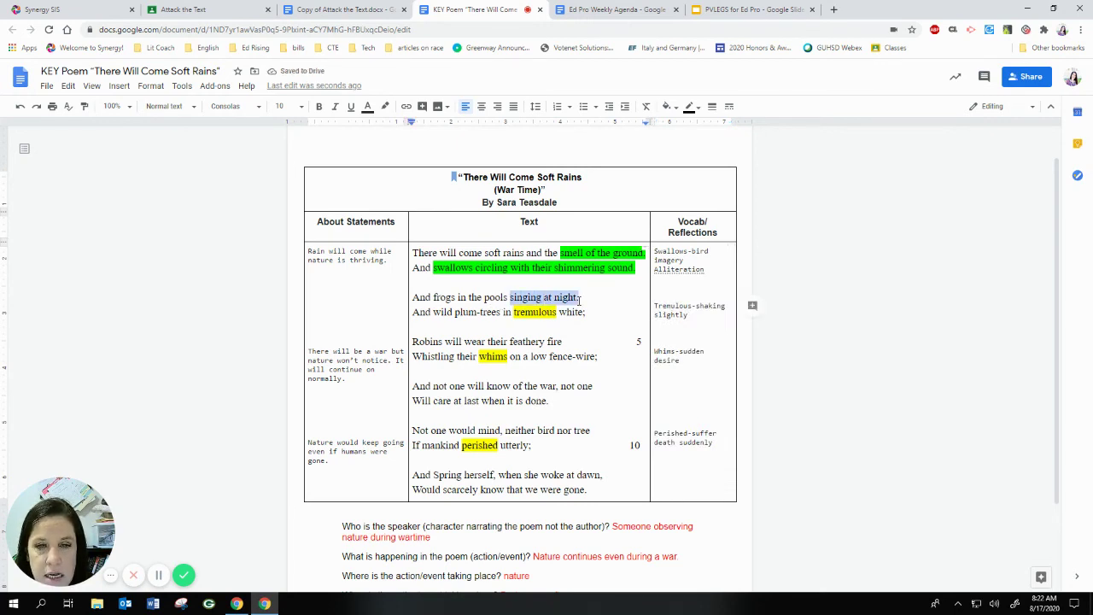
click(484, 297)
drag(432, 298, 580, 299)
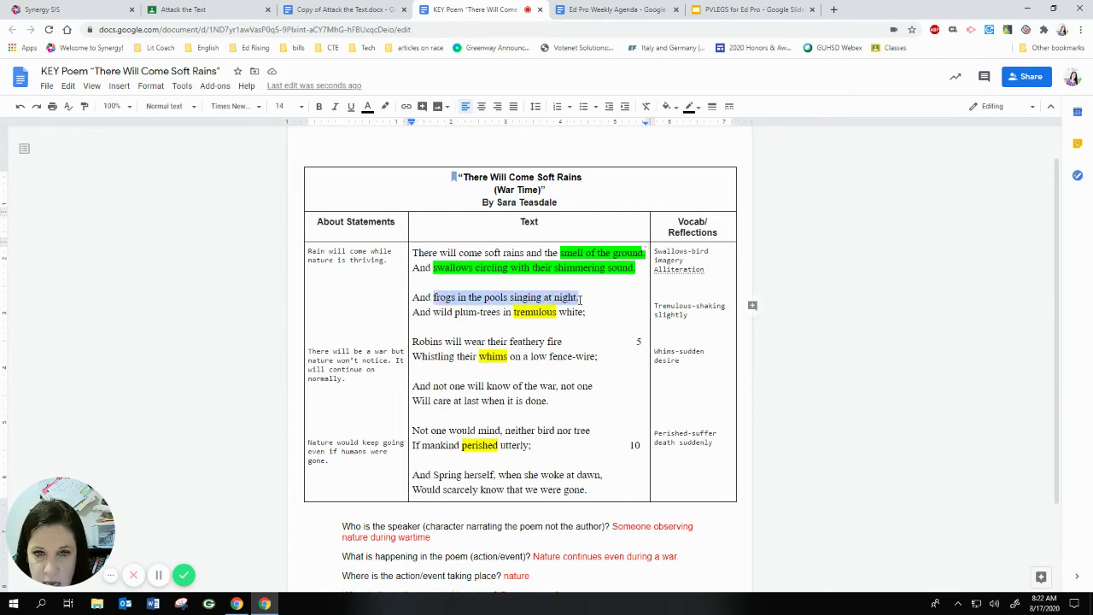
click(386, 106)
click(439, 160)
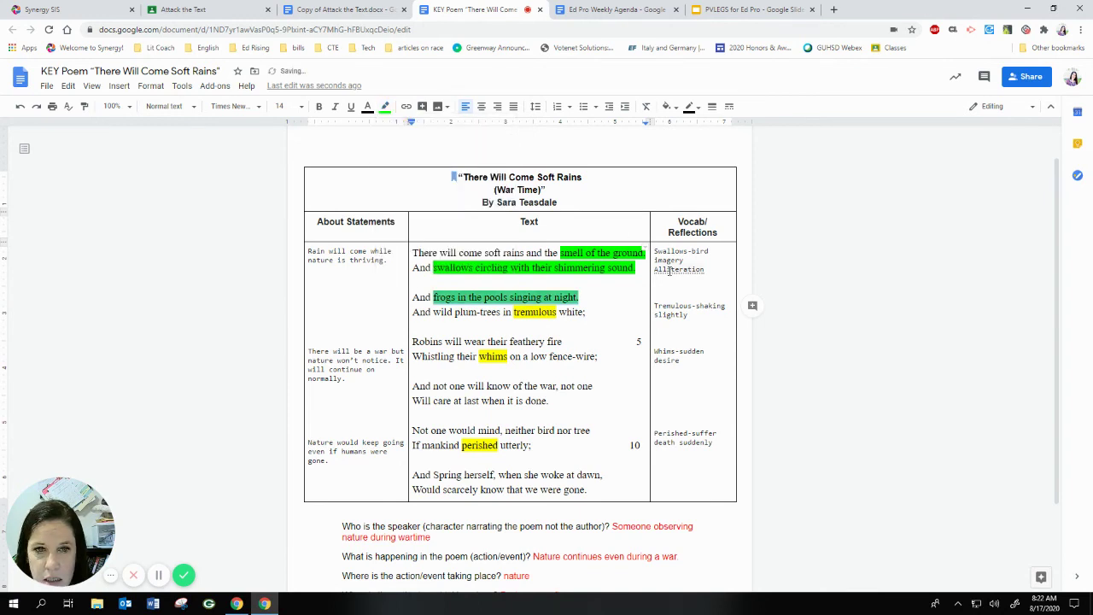
Note "Imagery; personification" above the "Tremulous" definition in the Vocab/Reflections column.
click(667, 295)
text(ima)
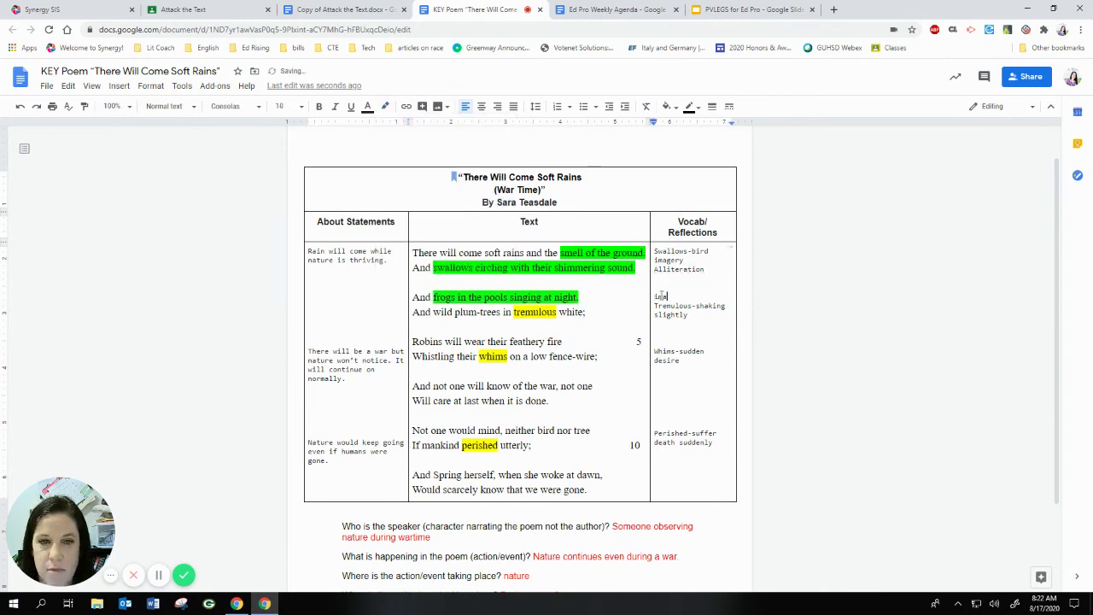
text(gery; )
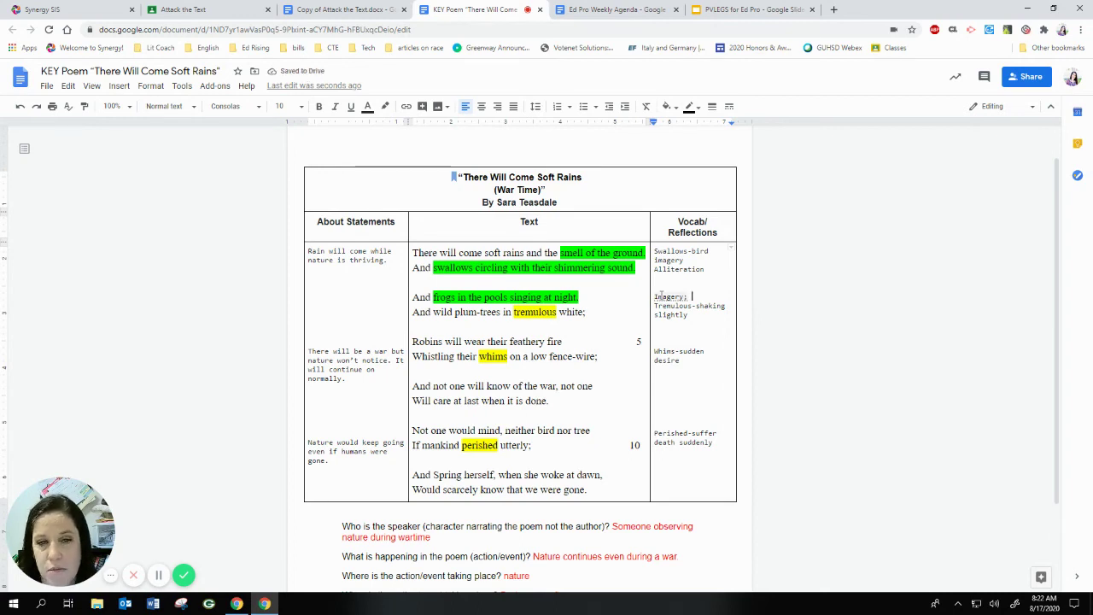
text(pers)
text(ification)
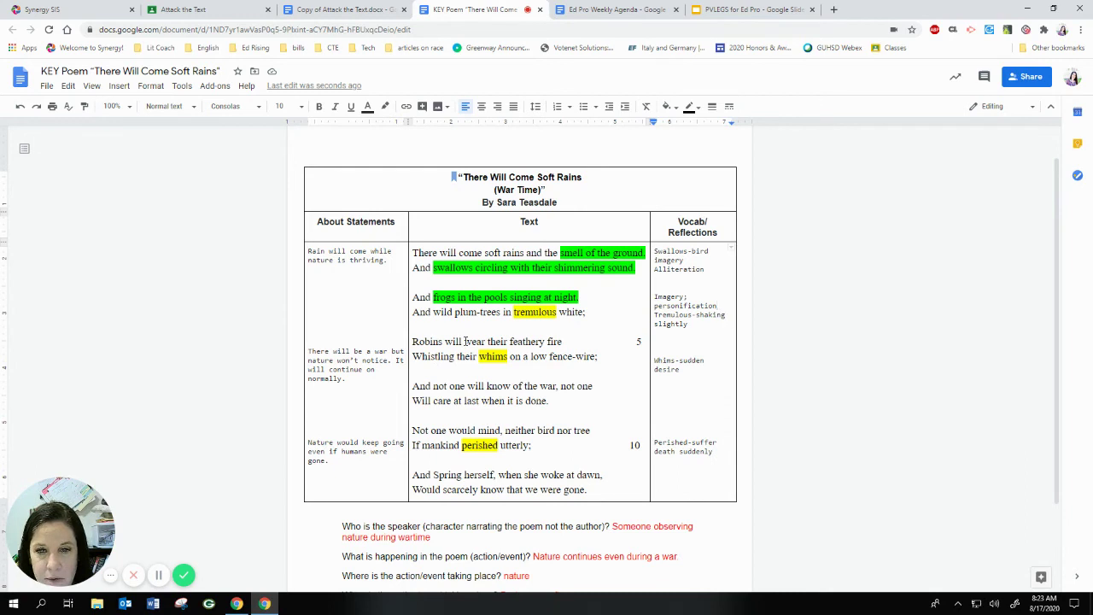
Highlight "wear their feathery fire" in line 5 of the poem in green.
drag(464, 341, 565, 342)
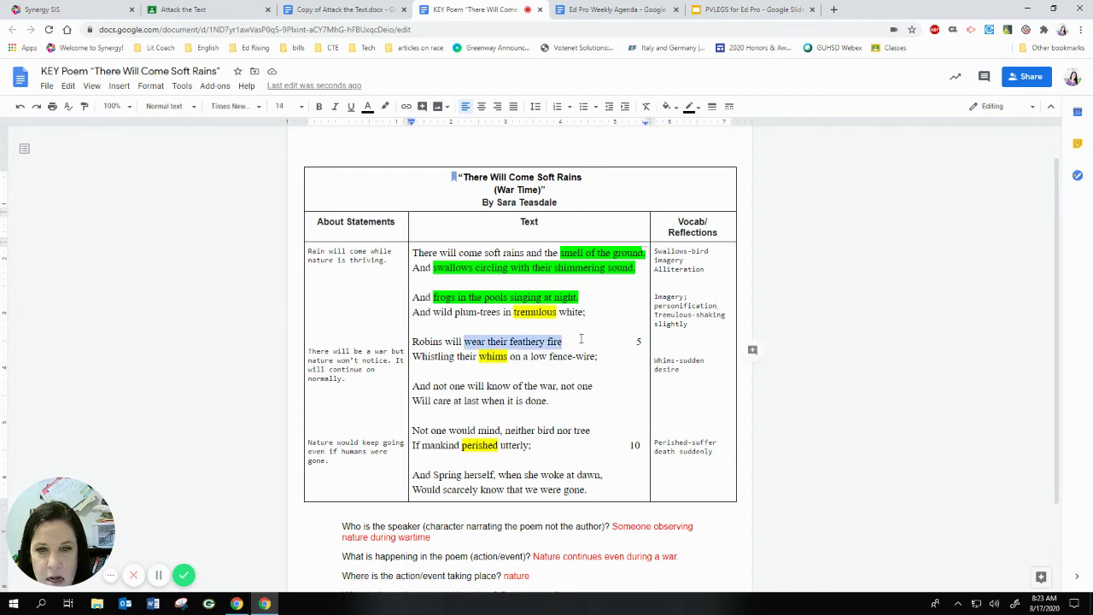
click(385, 108)
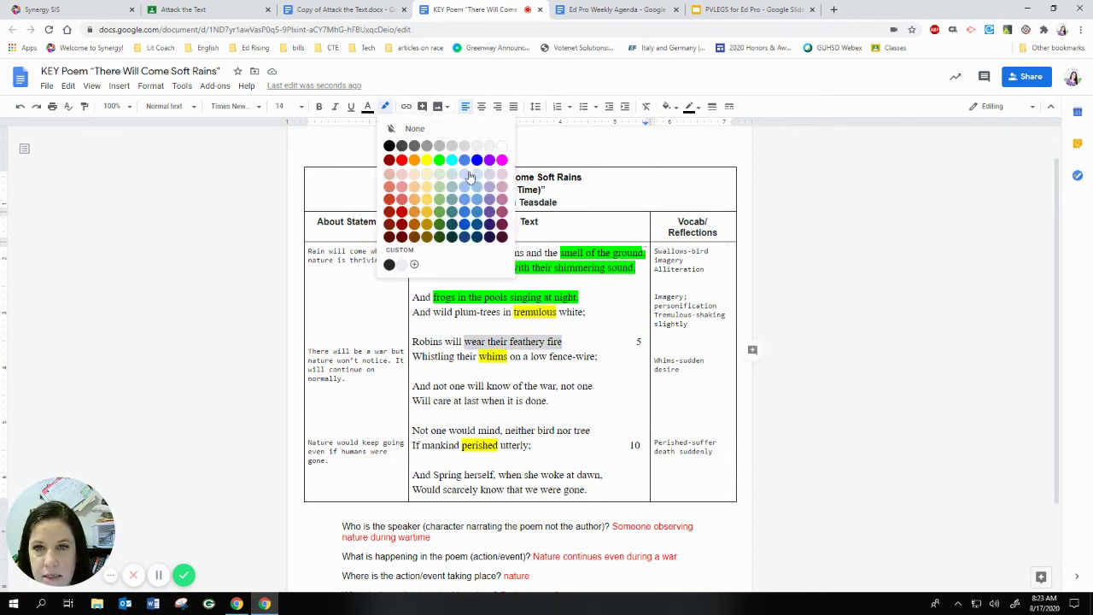
click(439, 199)
Add an "Imagery; personification" note beside line 5, above the "Whims" definition in Vocab/Reflections.
click(667, 344)
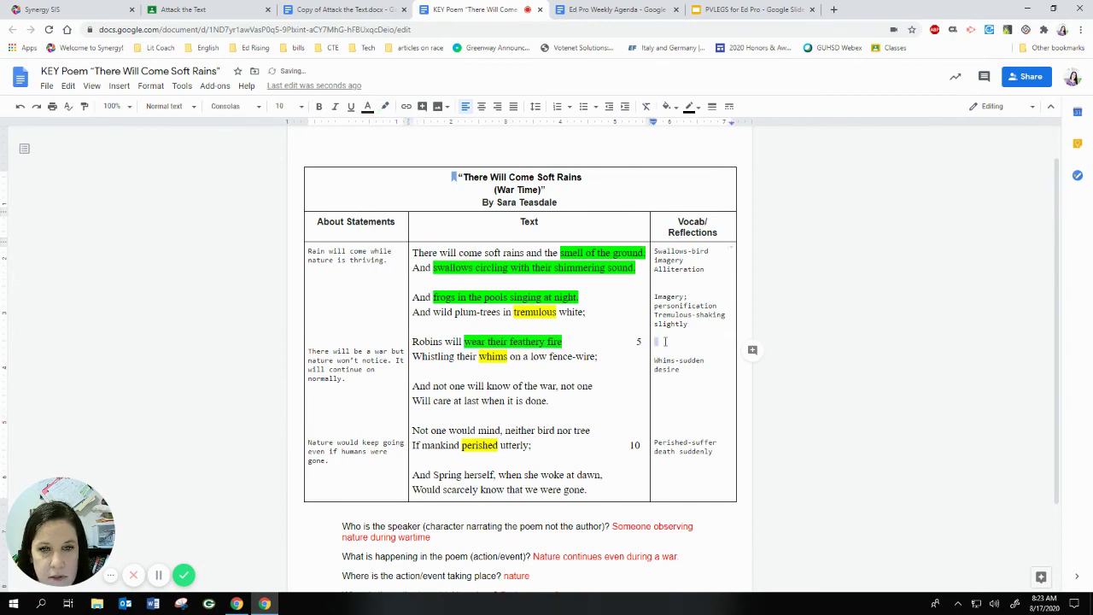
text(Im)
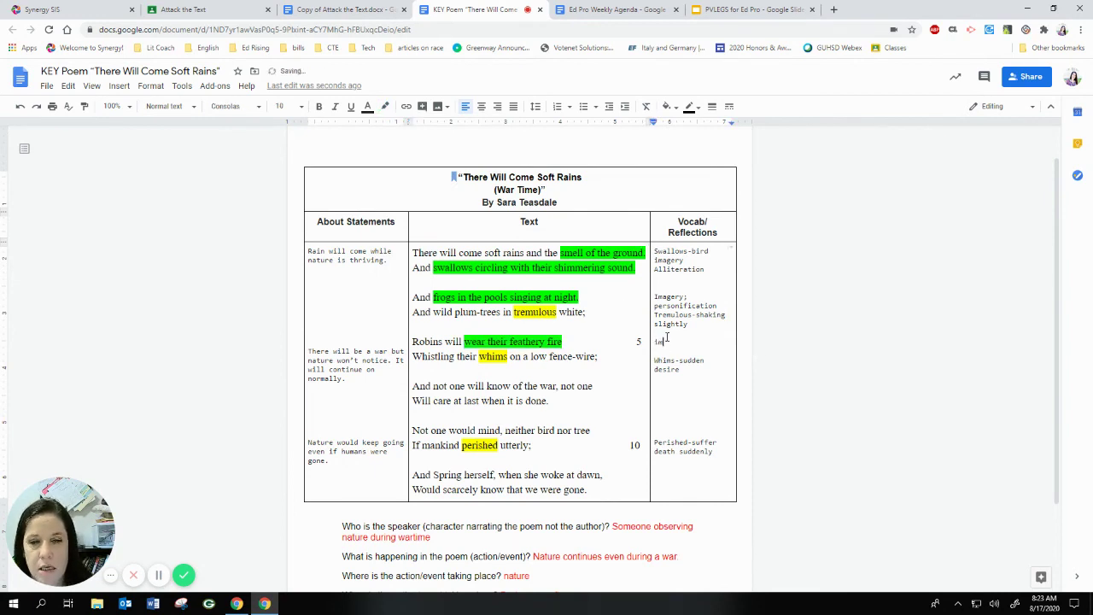
text(agery,)
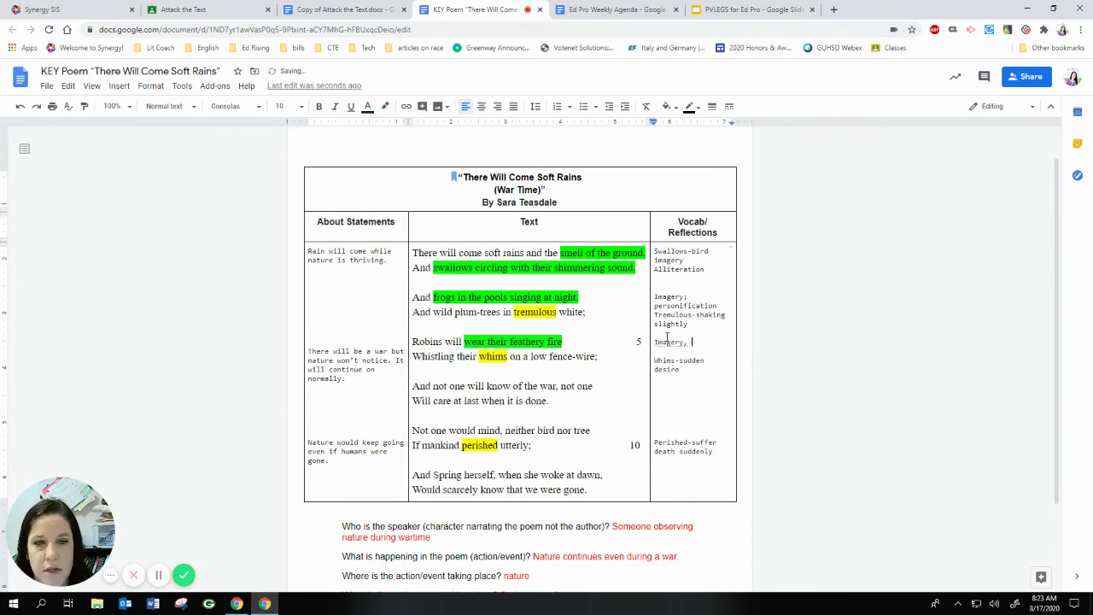
key(BackSpace)
key(BackSpace)
text(; pers)
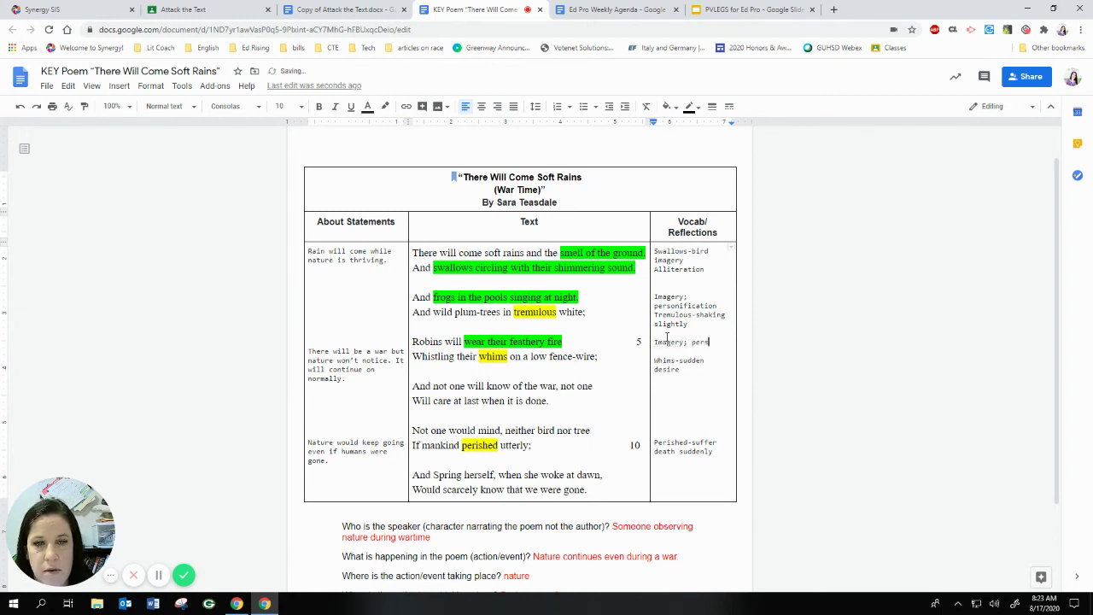
text(onification)
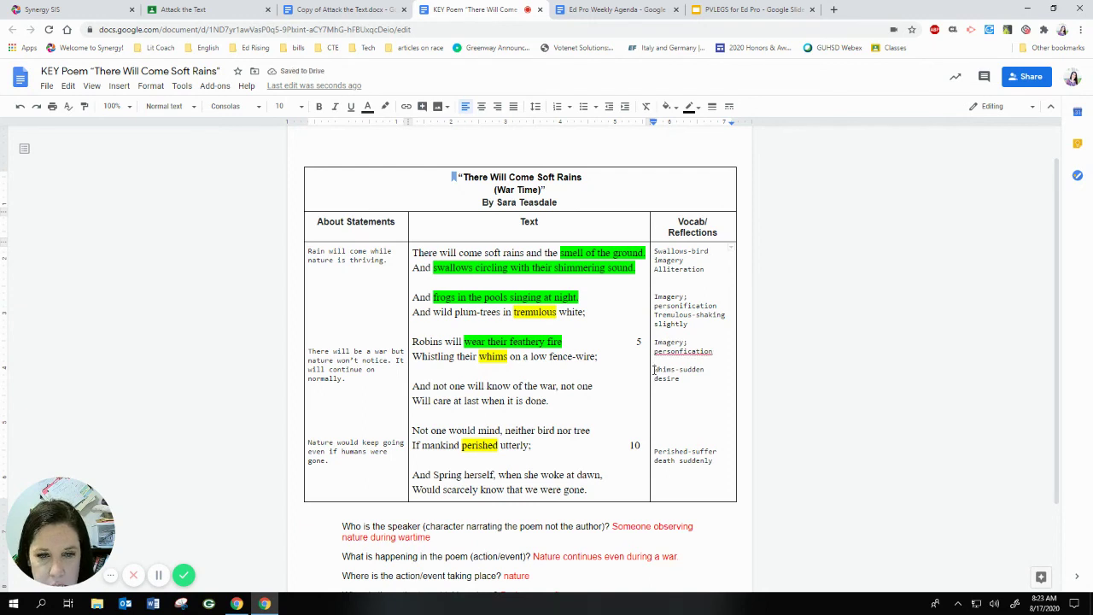
Remove the blank line above the "Whims" definition and correct the misspelled "personification" in the note beside line 5.
click(653, 370)
key(BackSpace)
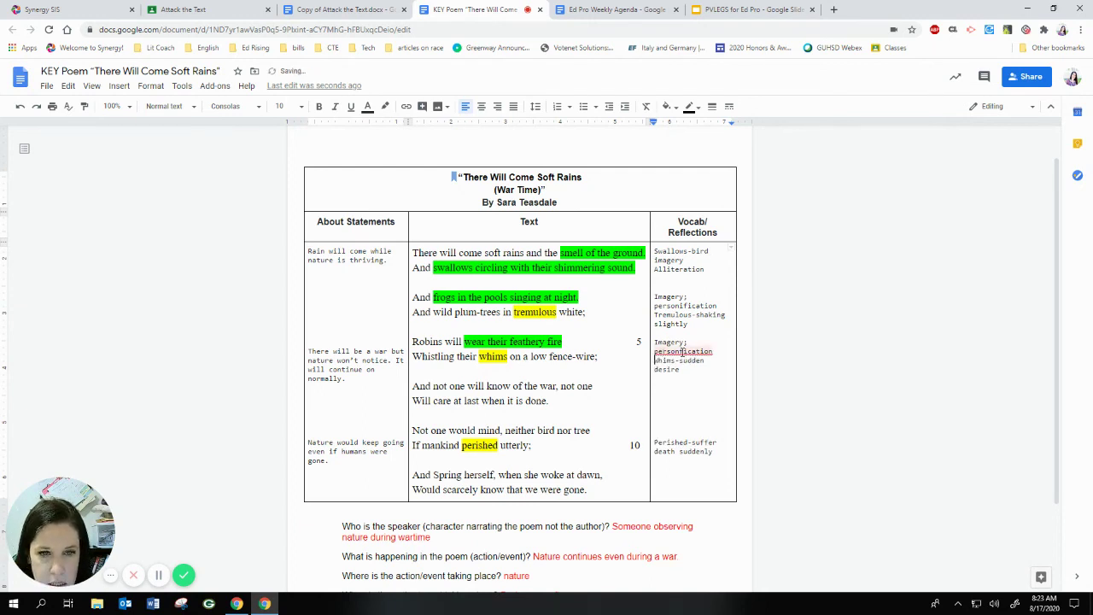
click(680, 352)
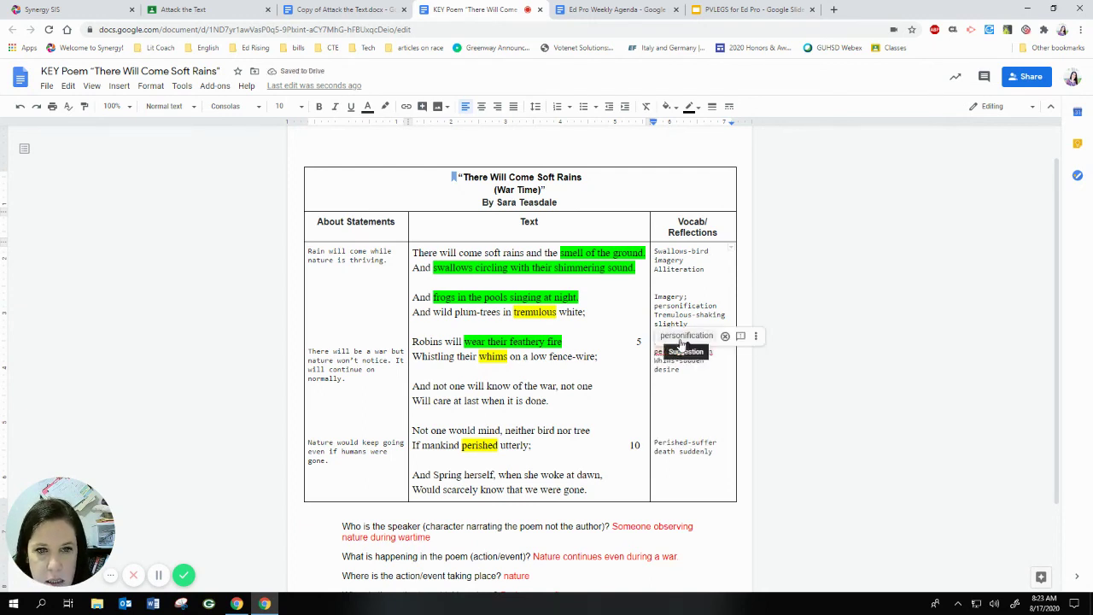
click(686, 336)
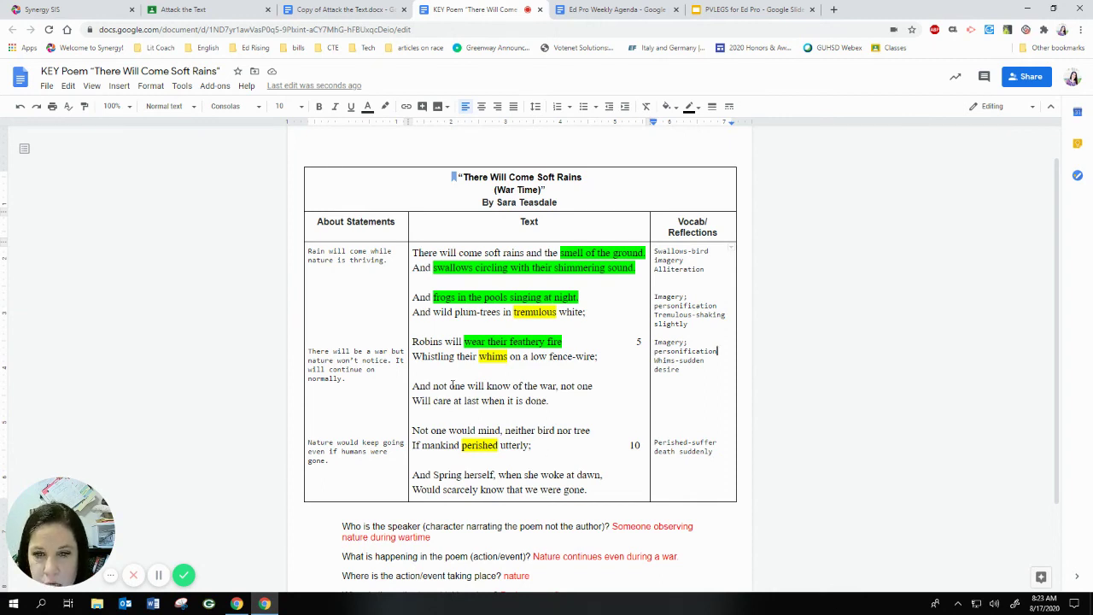
Highlight the first "one" in "And not one will know of the war" in green and note "personification" beside it in Vocab/Reflections.
drag(450, 386, 467, 386)
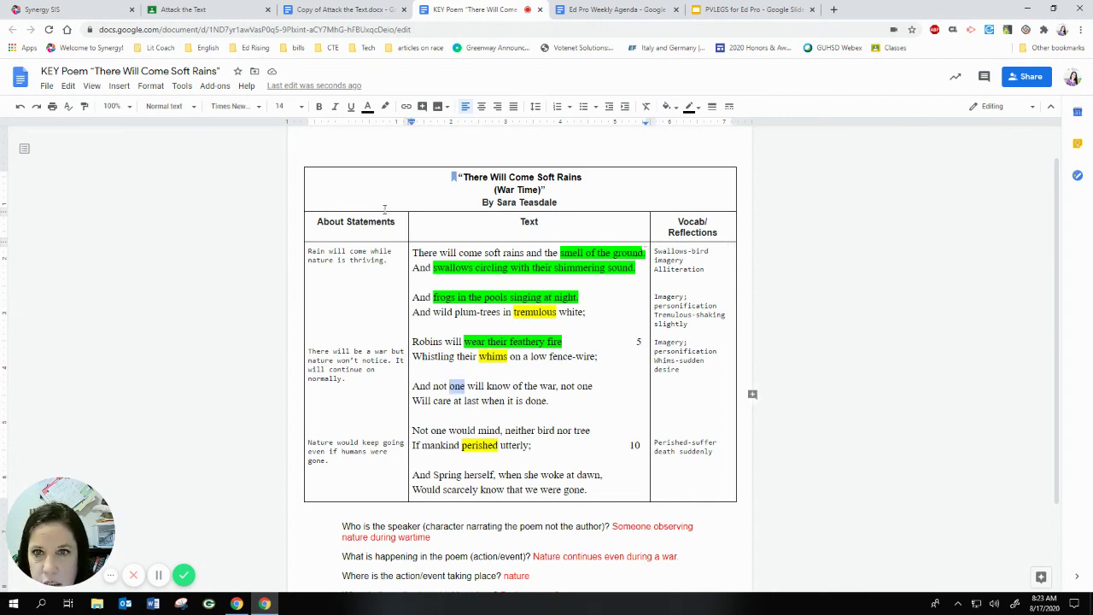
click(385, 106)
click(438, 160)
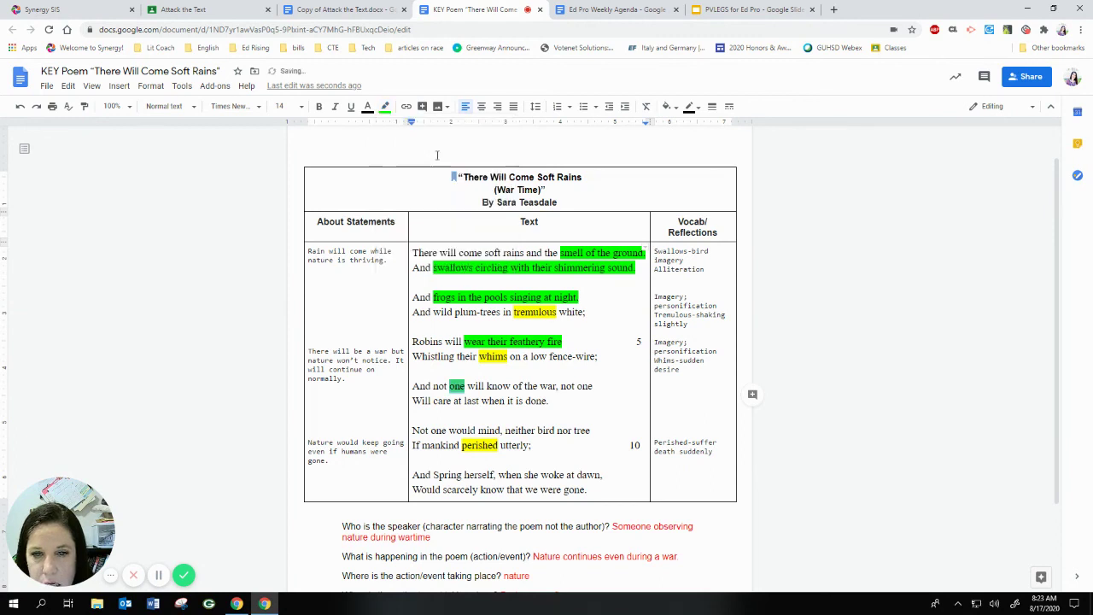
click(664, 382)
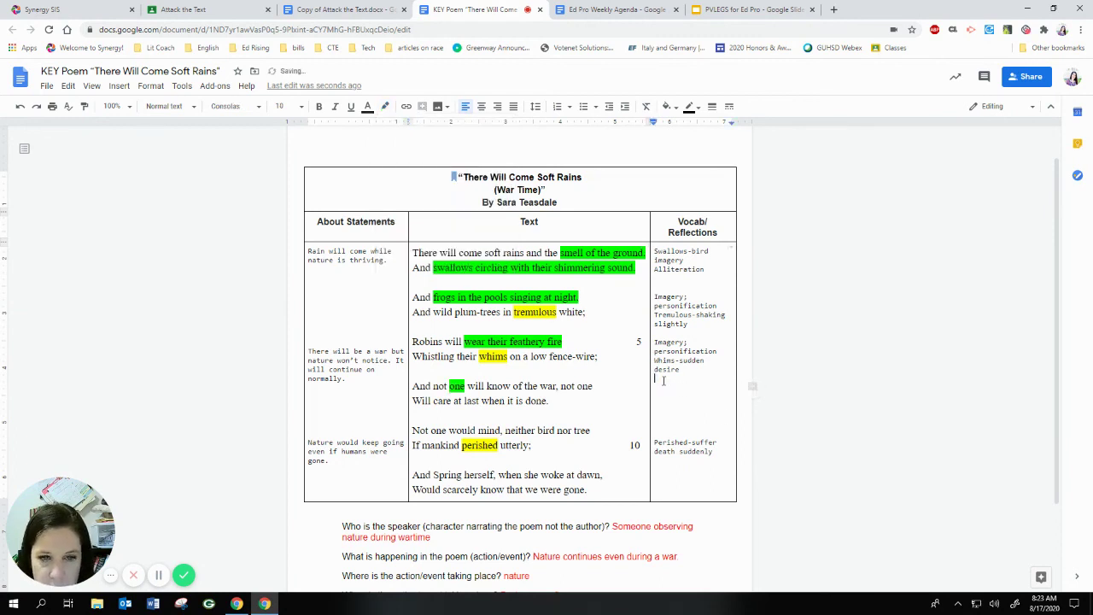
key(Return)
text(person)
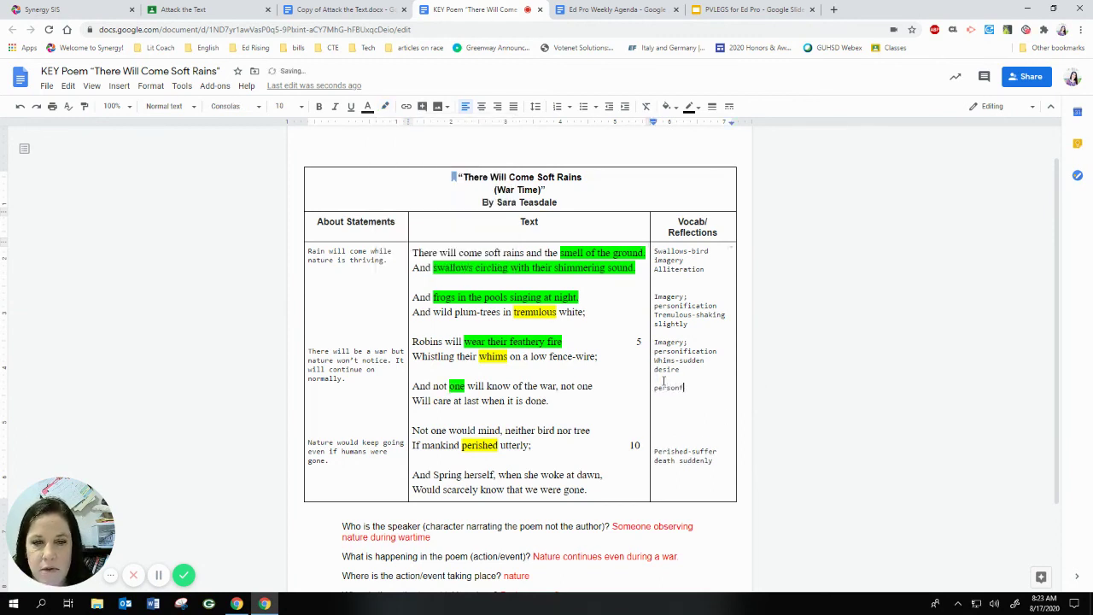
text(ification)
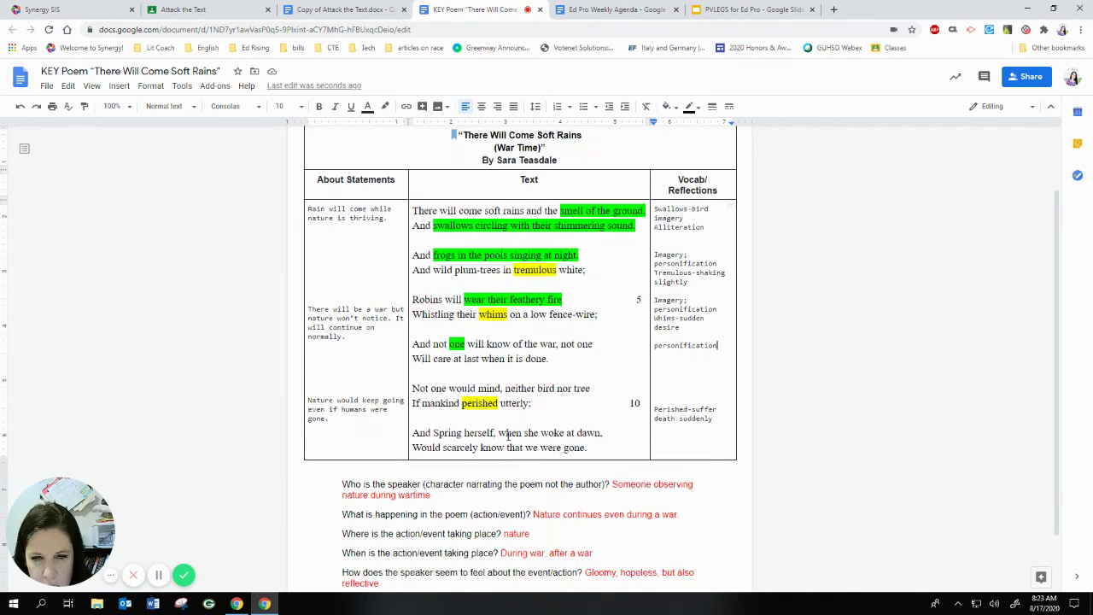
Highlight "Spring herself, when she woke at dawn," in the last stanza in green and note "personification" beside it in Vocab/Reflections.
scroll(508, 435, down, 1)
click(434, 417)
drag(434, 417, 605, 419)
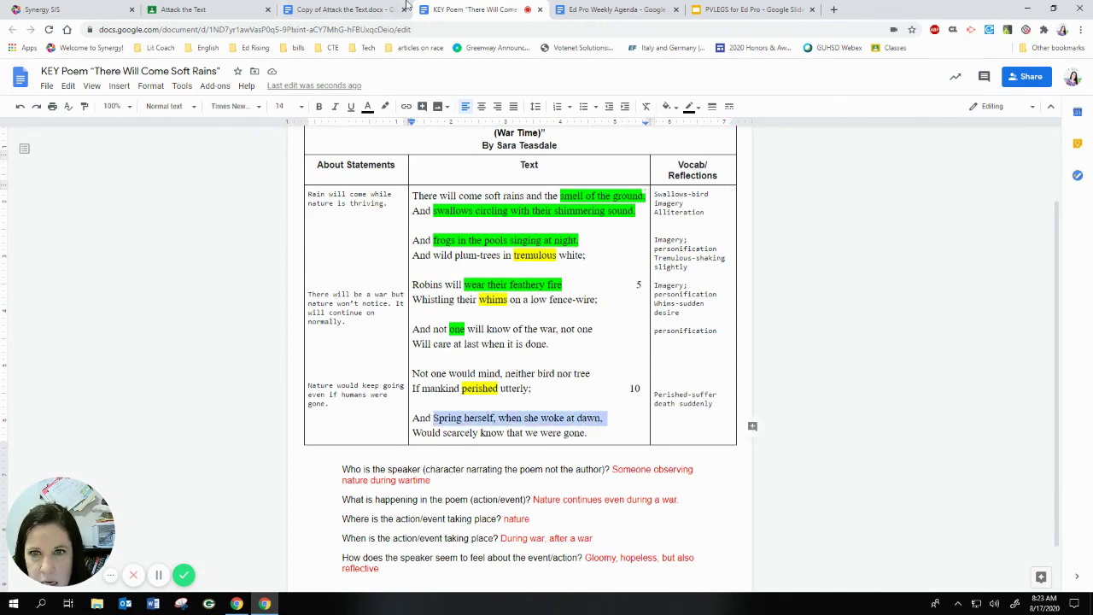
click(385, 105)
click(439, 160)
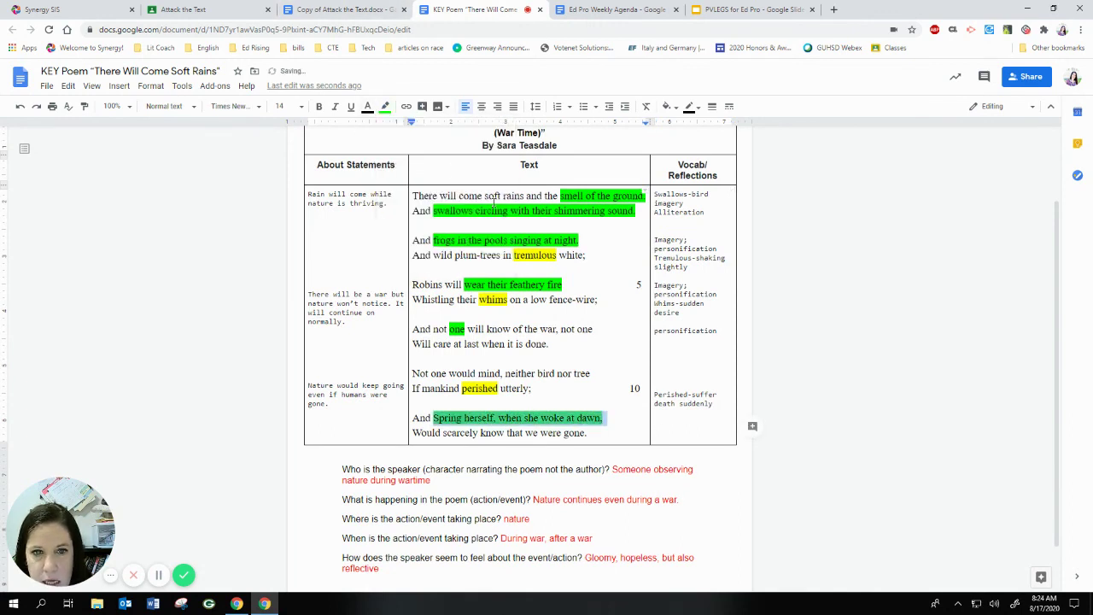
click(662, 422)
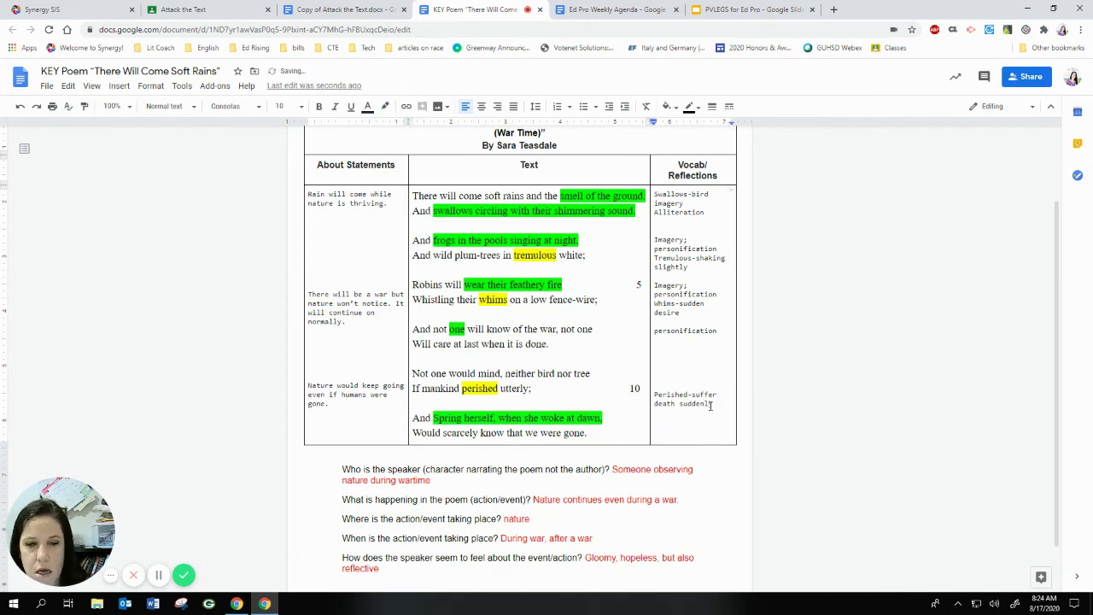
text(personificat)
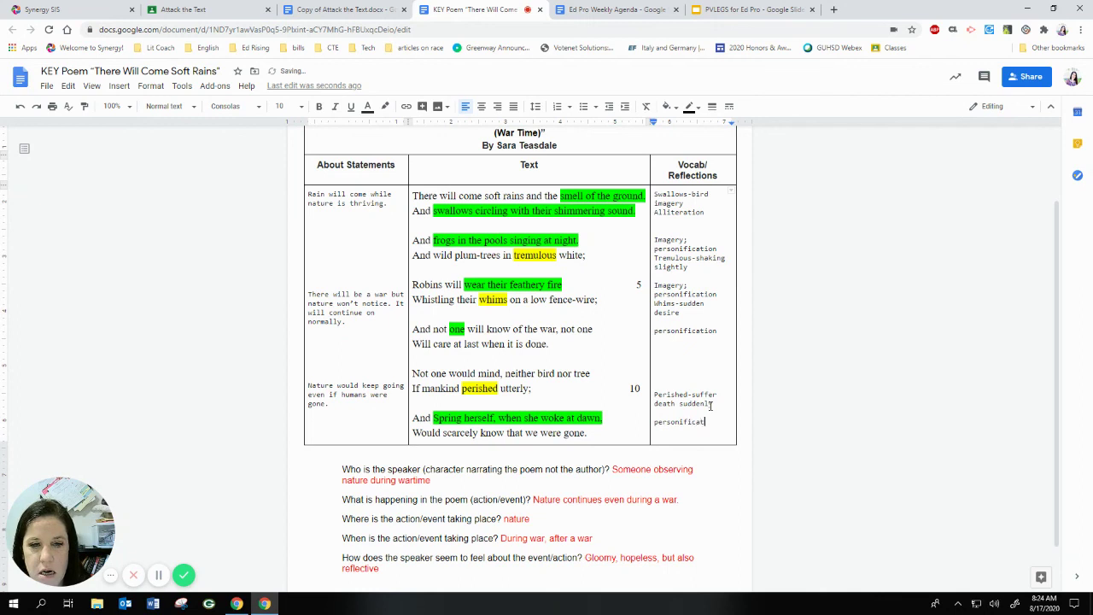
text(ion)
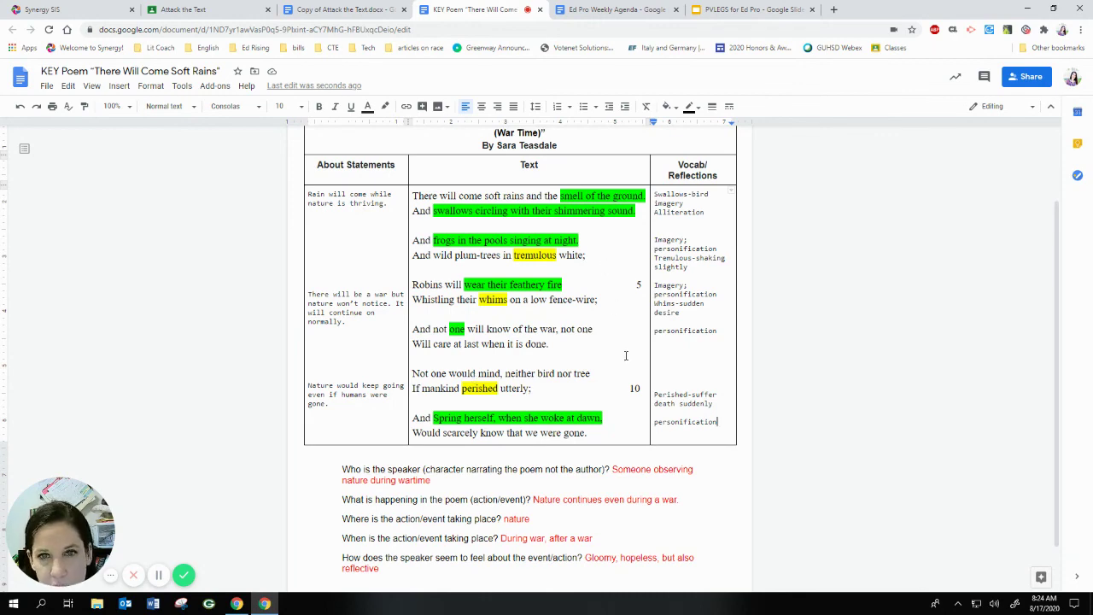
scroll(626, 355, up, 1)
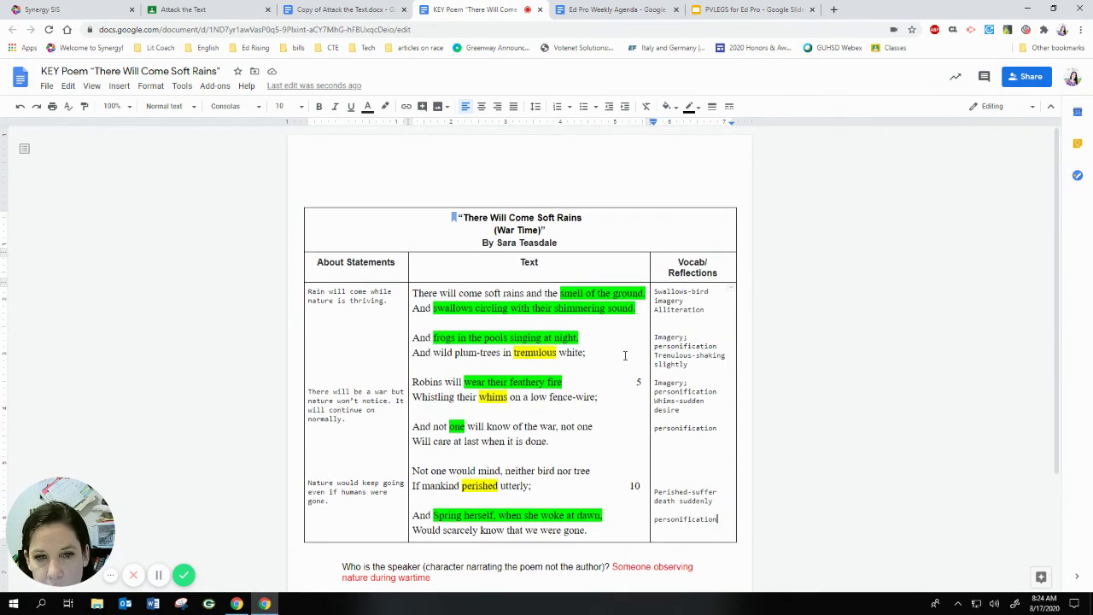
scroll(625, 355, down, 1)
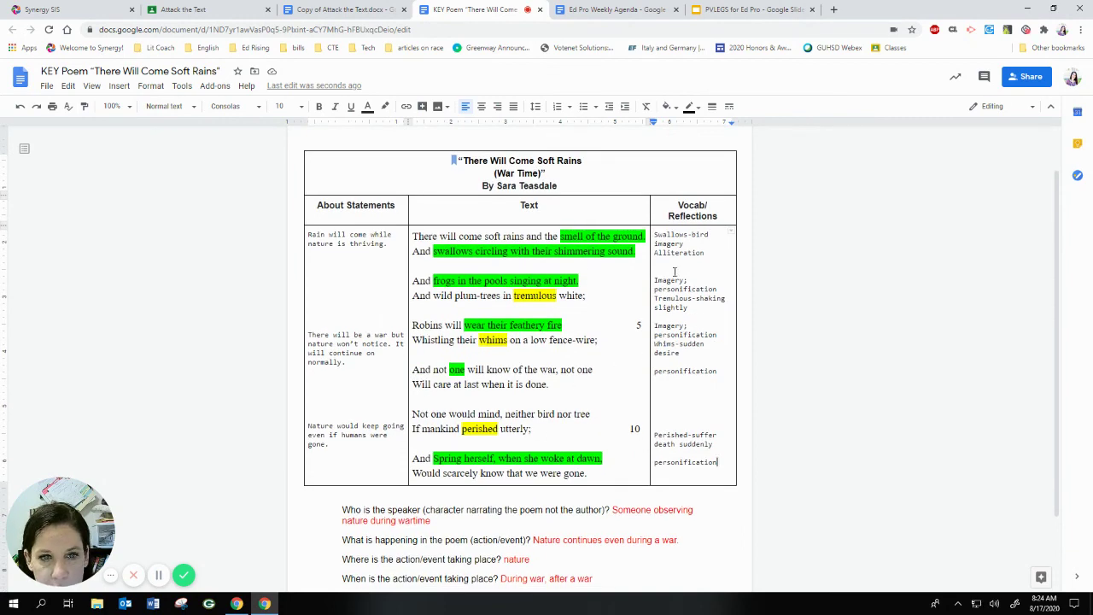
scroll(502, 496, down, 1)
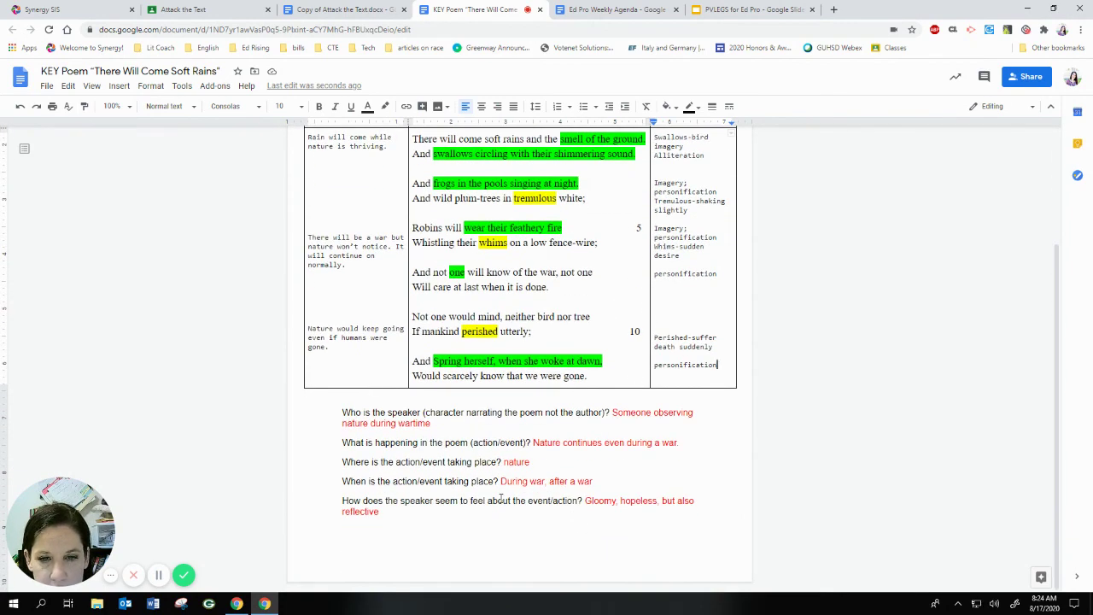
scroll(501, 497, up, 2)
scroll(502, 499, down, 1)
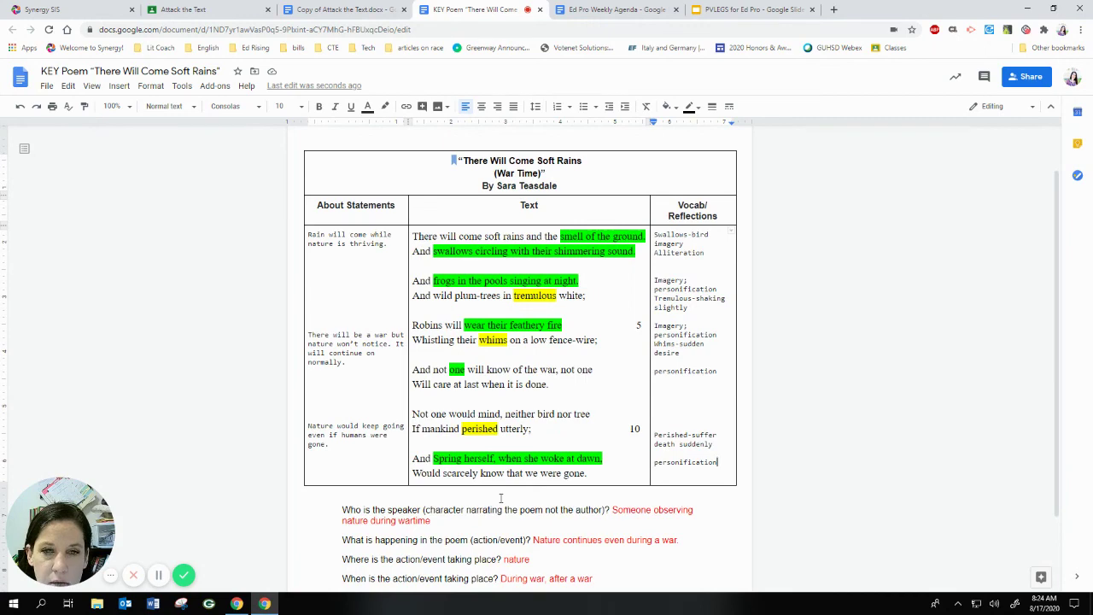
scroll(501, 498, down, 1)
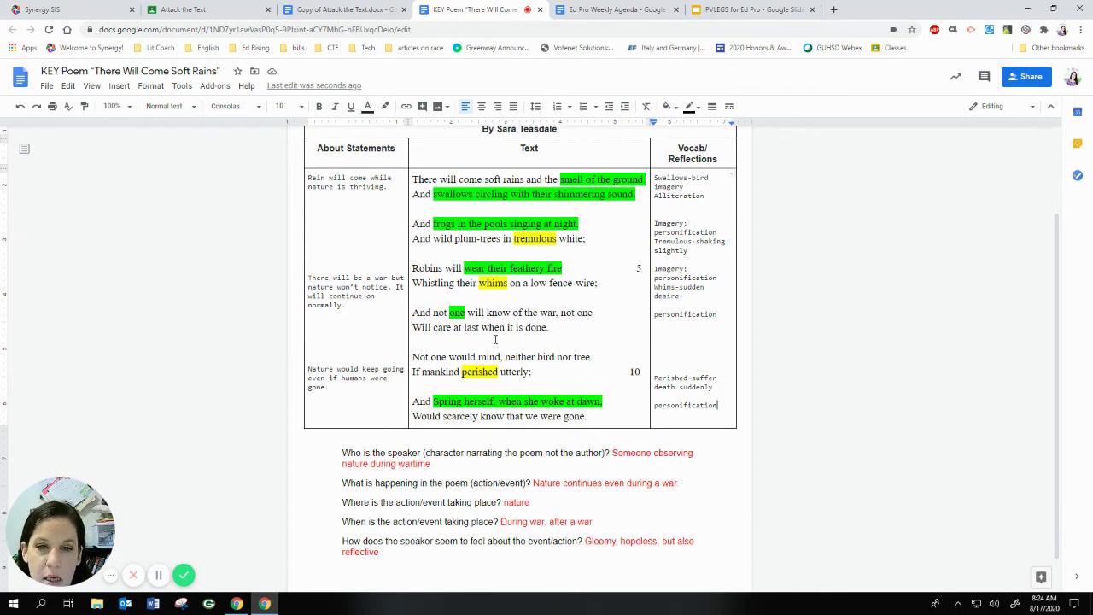
scroll(495, 340, up, 1)
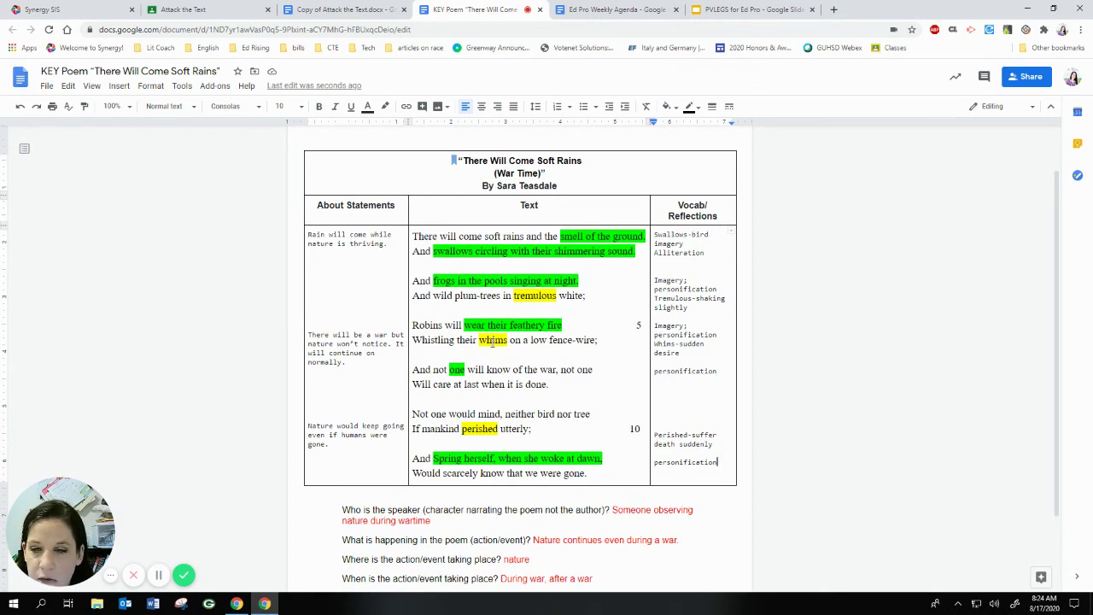